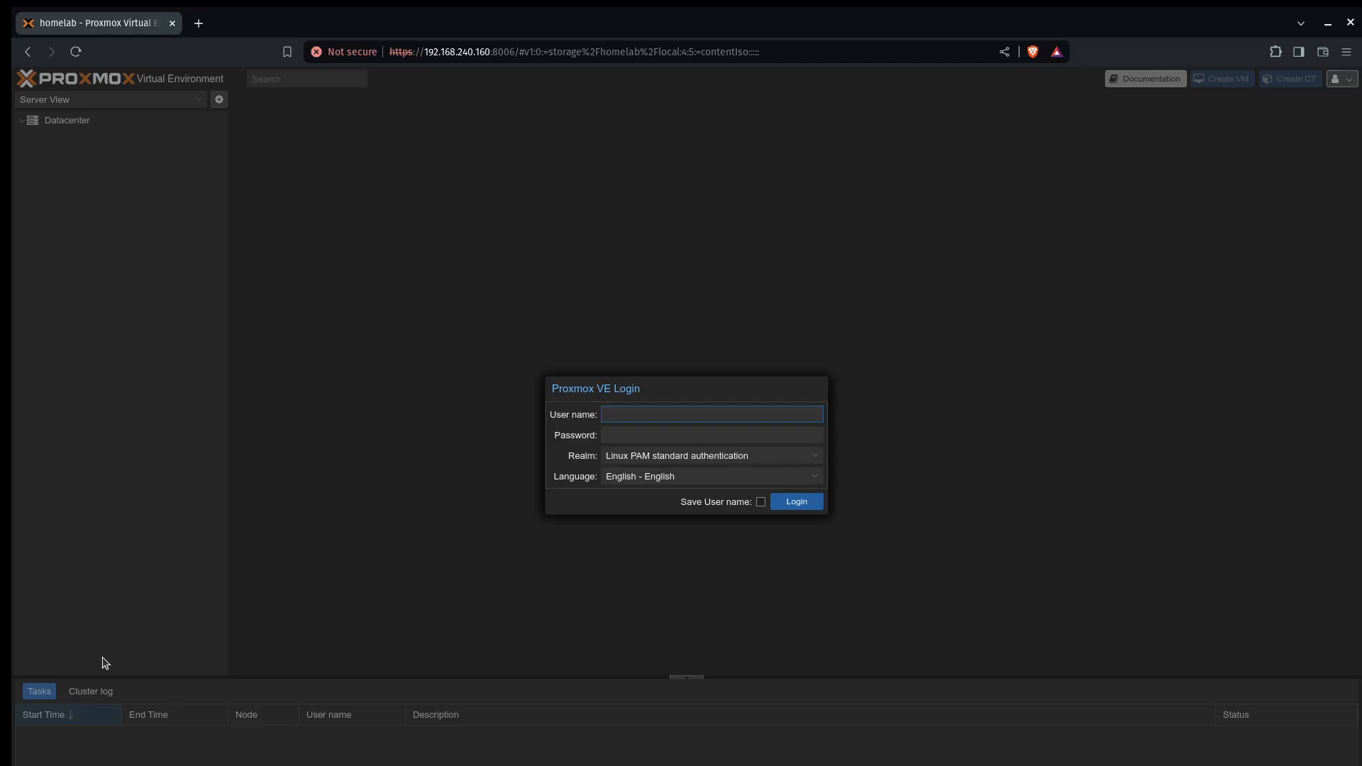
Log in with the account's user name and password under Linux PAM authentication and dismiss the subscription notice.
type("hwhl")
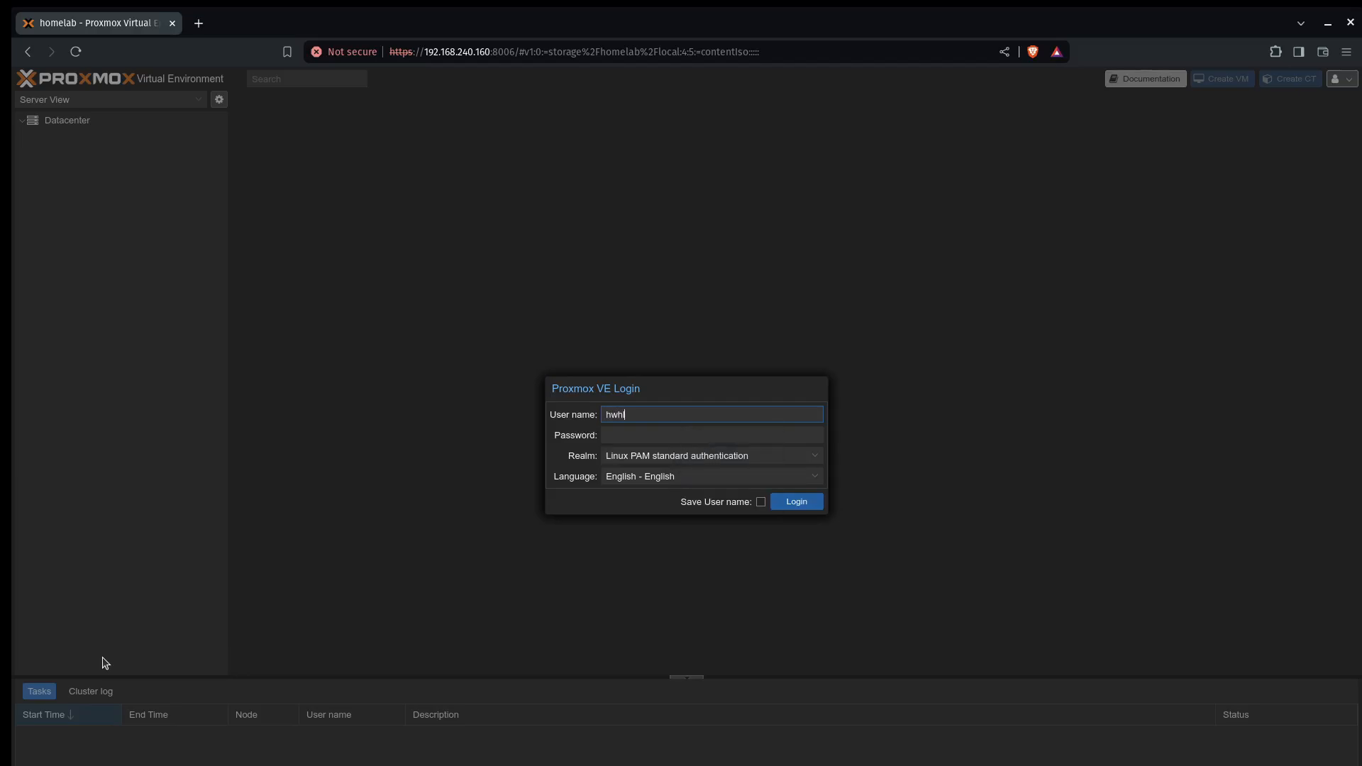
key("Tab")
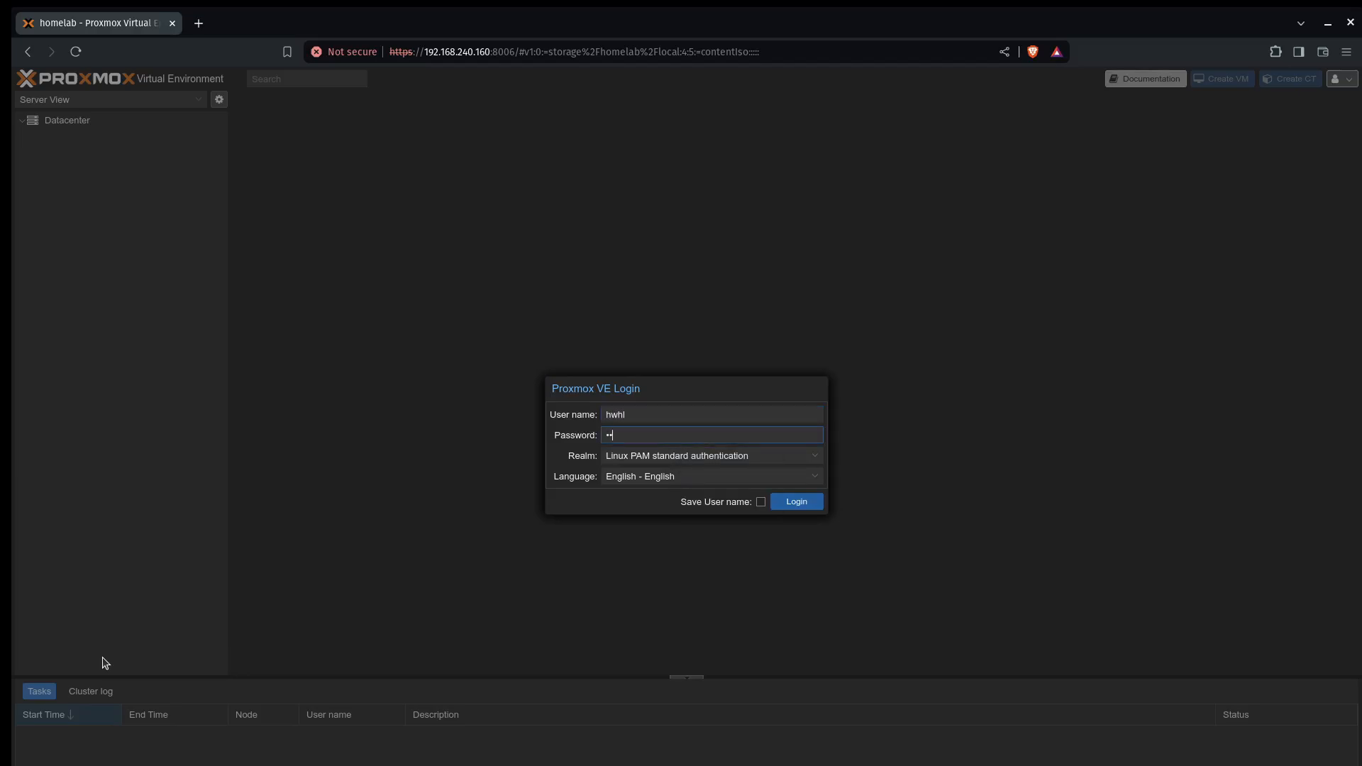
key("Return")
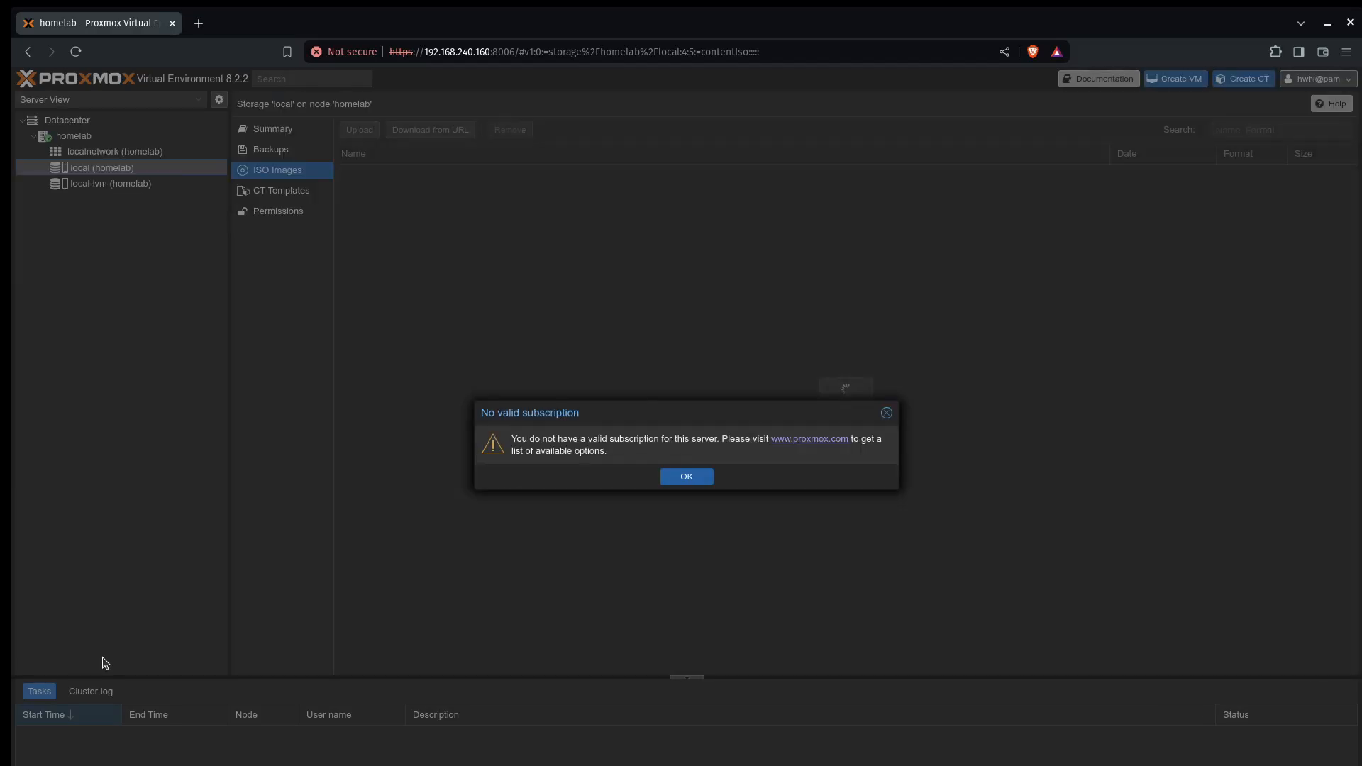
left_click(698, 478)
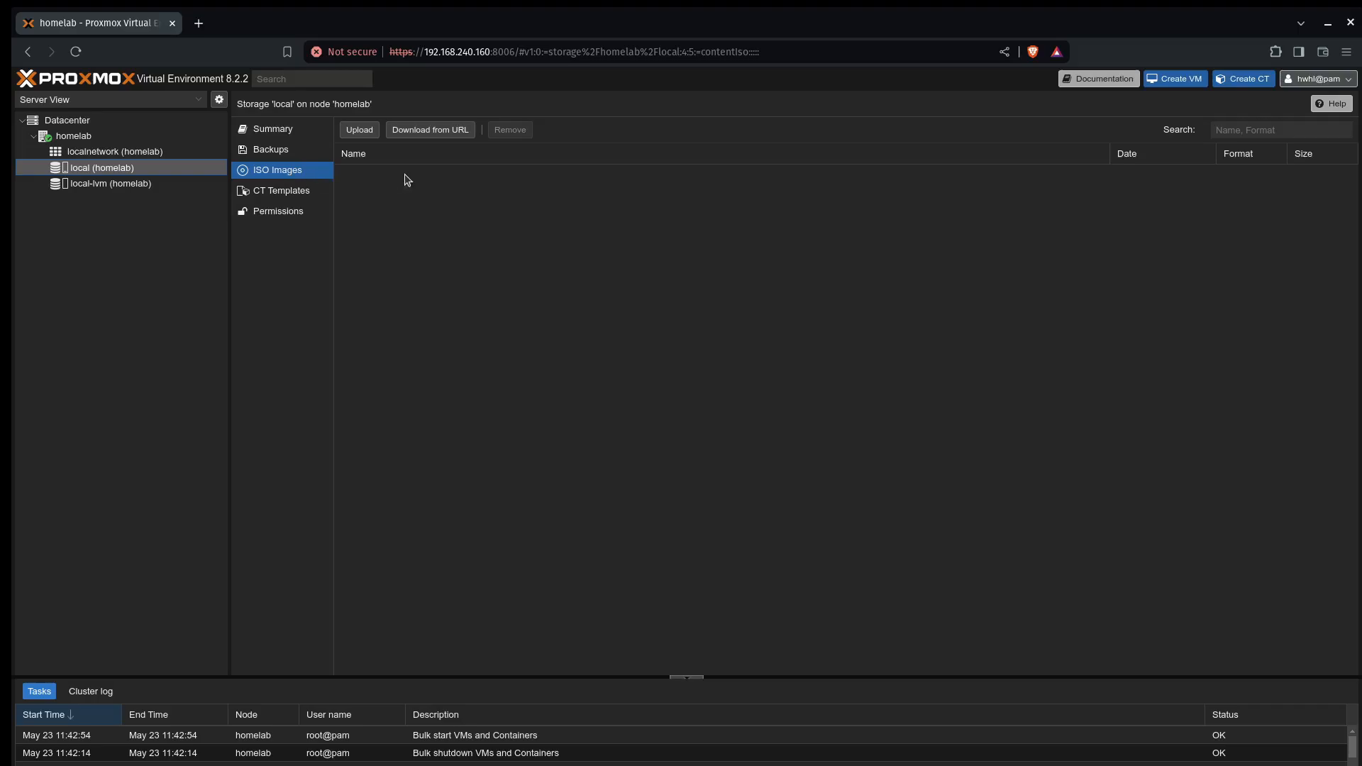
Download debian-12.5.0-amd64-netinst.iso from its Debian URL into the local storage's ISO images and close the task viewer.
left_click(436, 133)
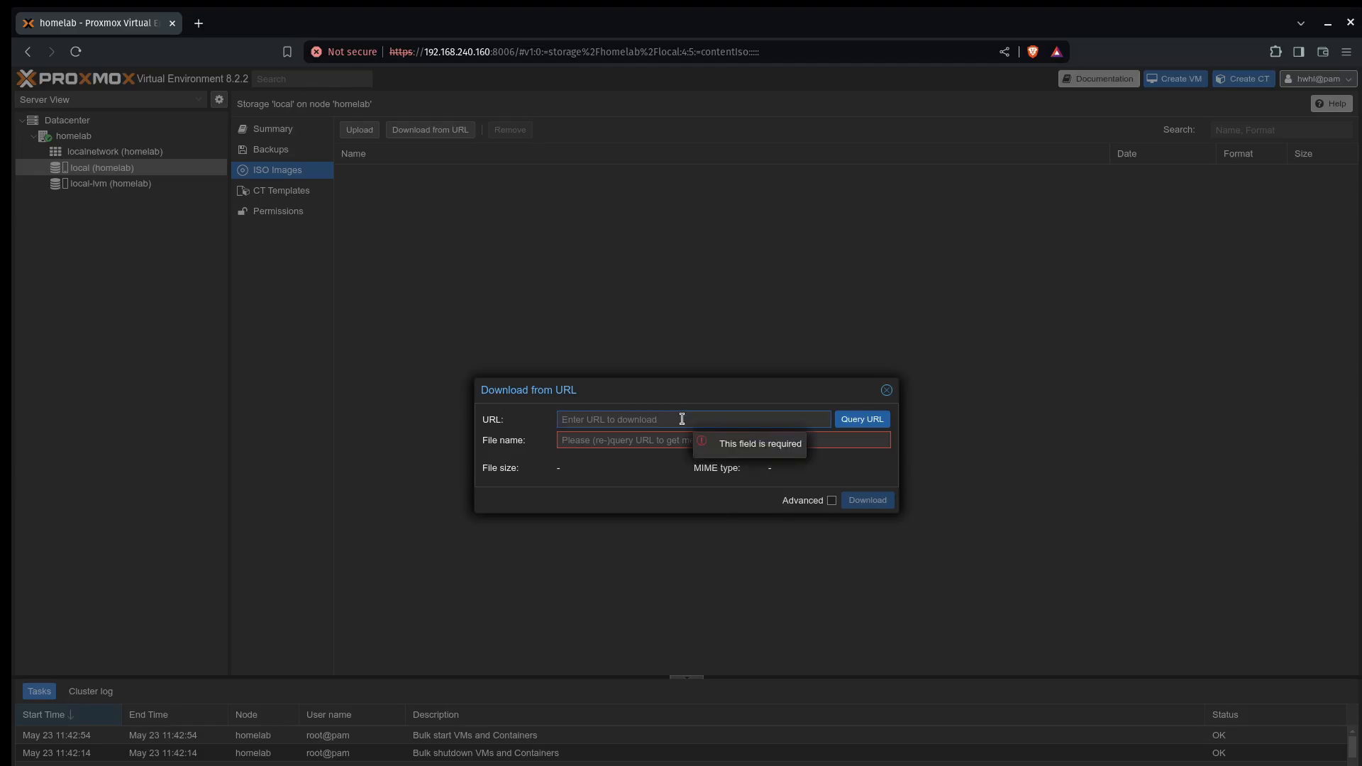
type("debian-cd/current/amd64/iso-cd/debian-12.5.0-amd64-netinst.iso")
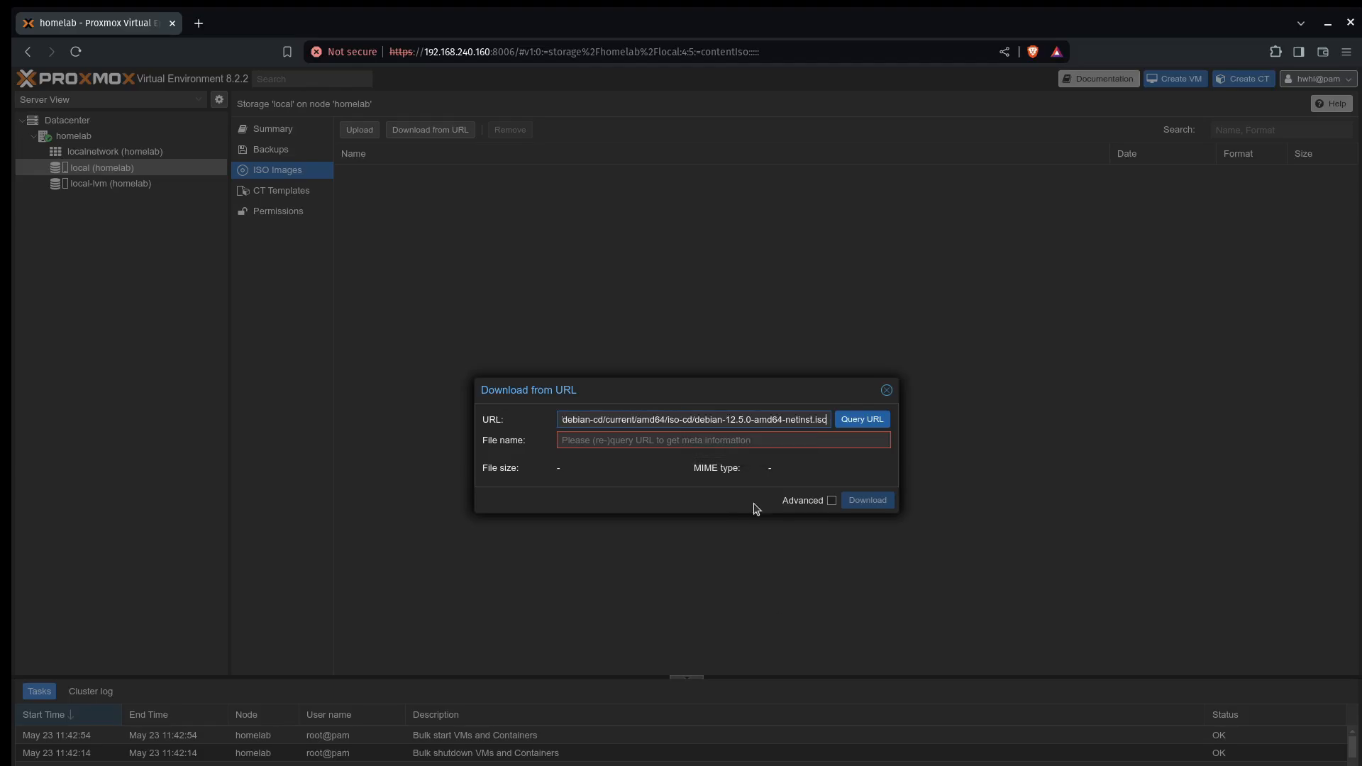
left_click(878, 420)
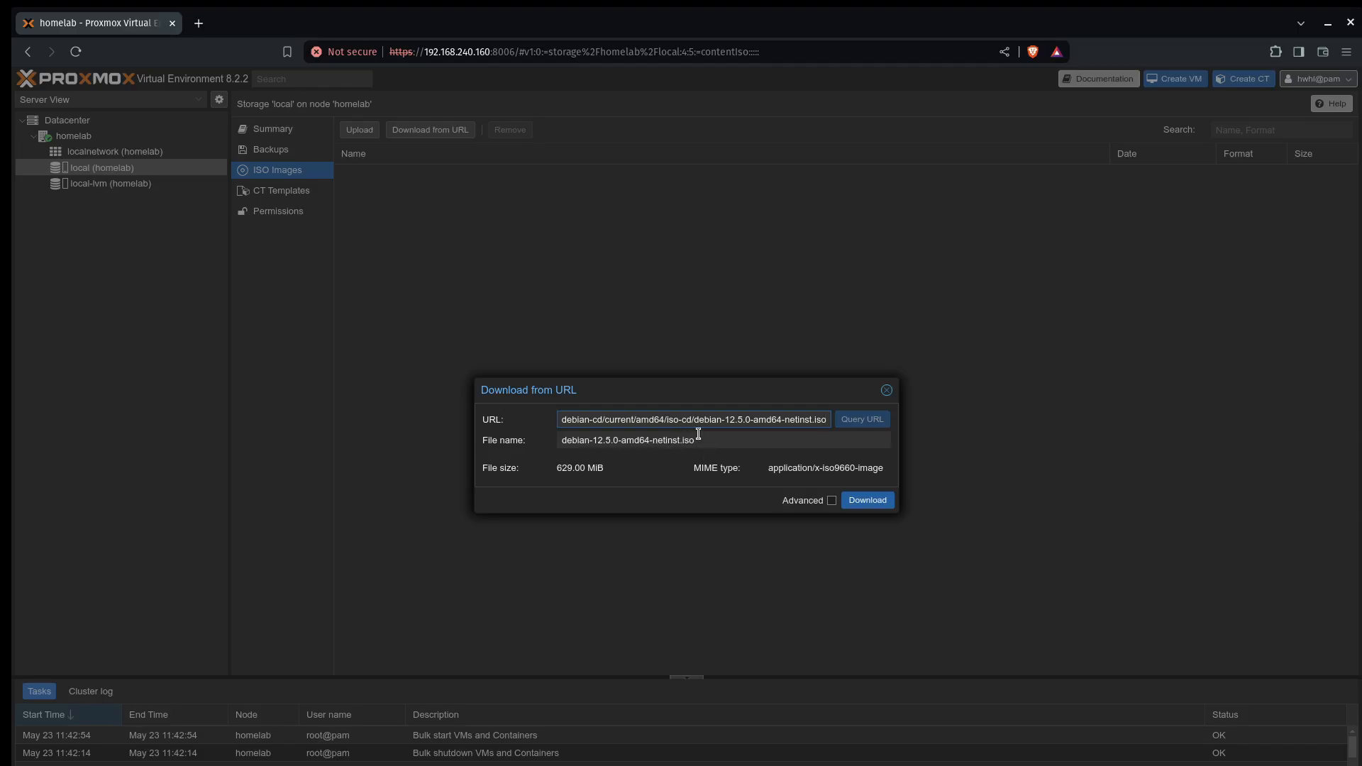
left_click(867, 502)
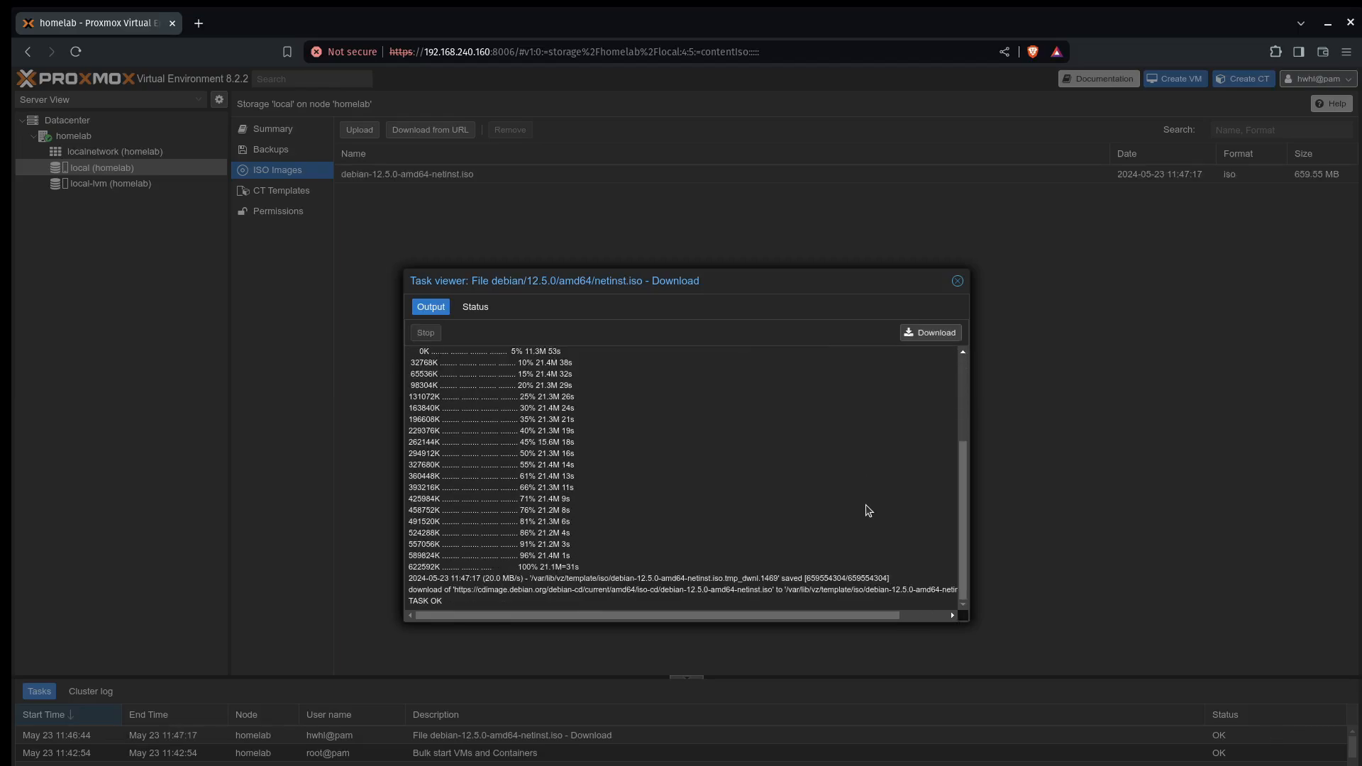
left_click(957, 281)
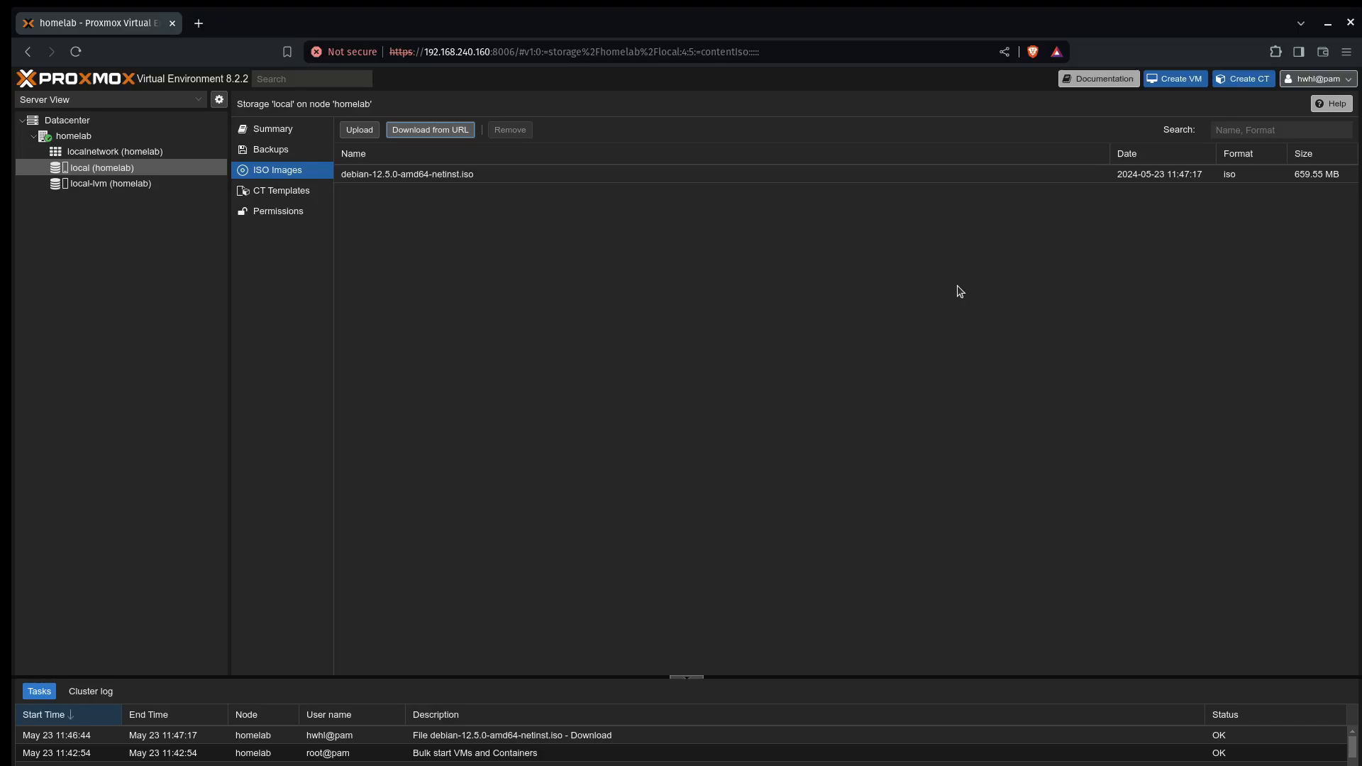
Start creating a virtual machine with VM ID 900 and the name Debian-Template.
left_click(1180, 84)
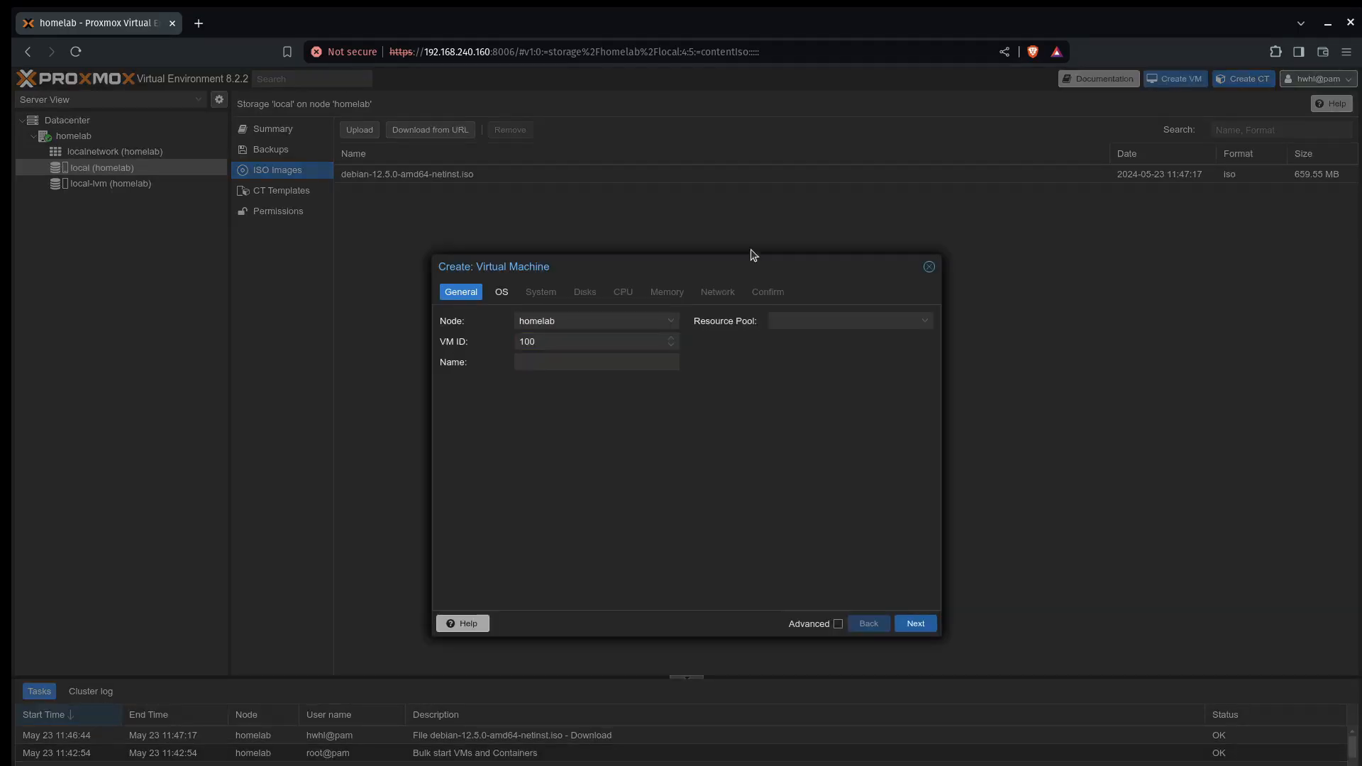
double_click(565, 344)
type("1900")
key("BackSpace")
key("BackSpace")
key("BackSpace")
type("900")
left_click(560, 360)
type("Debian-Template")
left_click(924, 628)
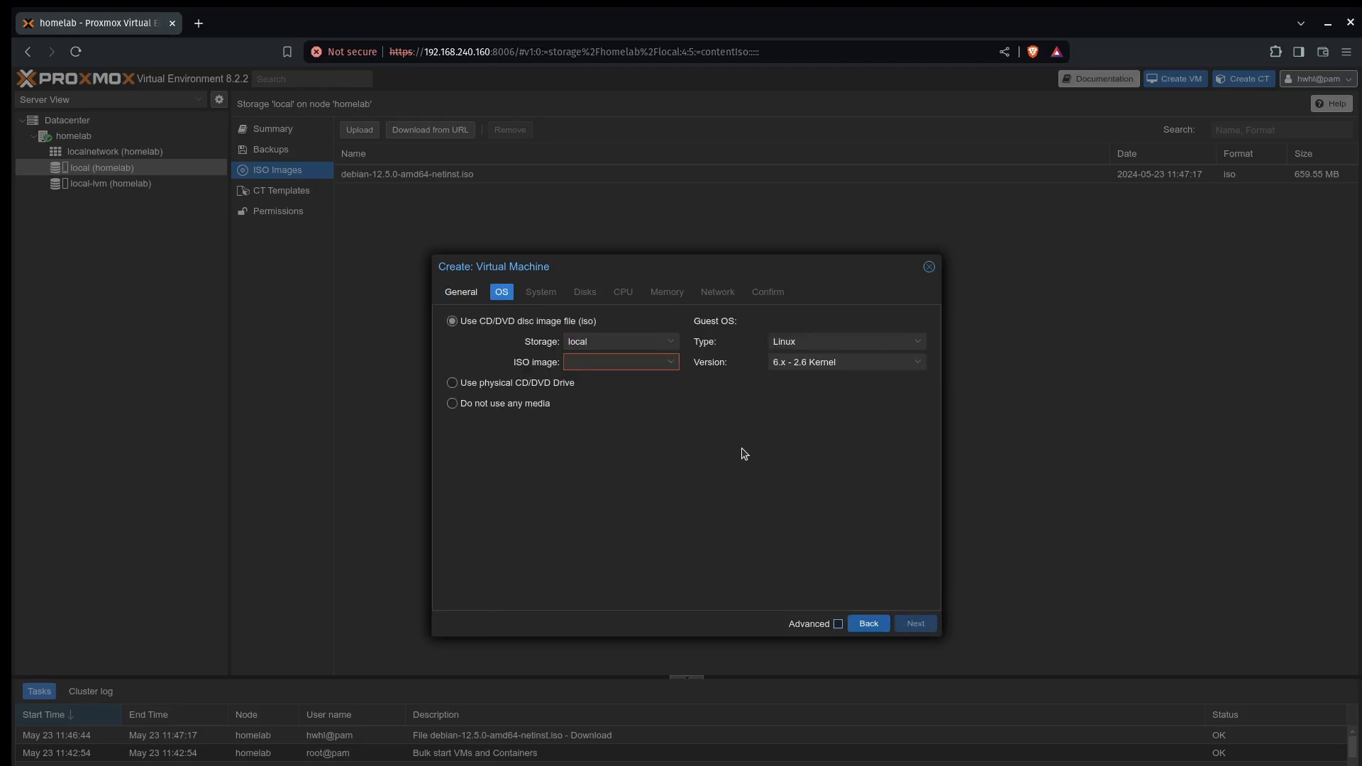
Select debian-12.5.0-amd64-netinst.iso from local storage as the virtual machine's installation image.
left_click(671, 363)
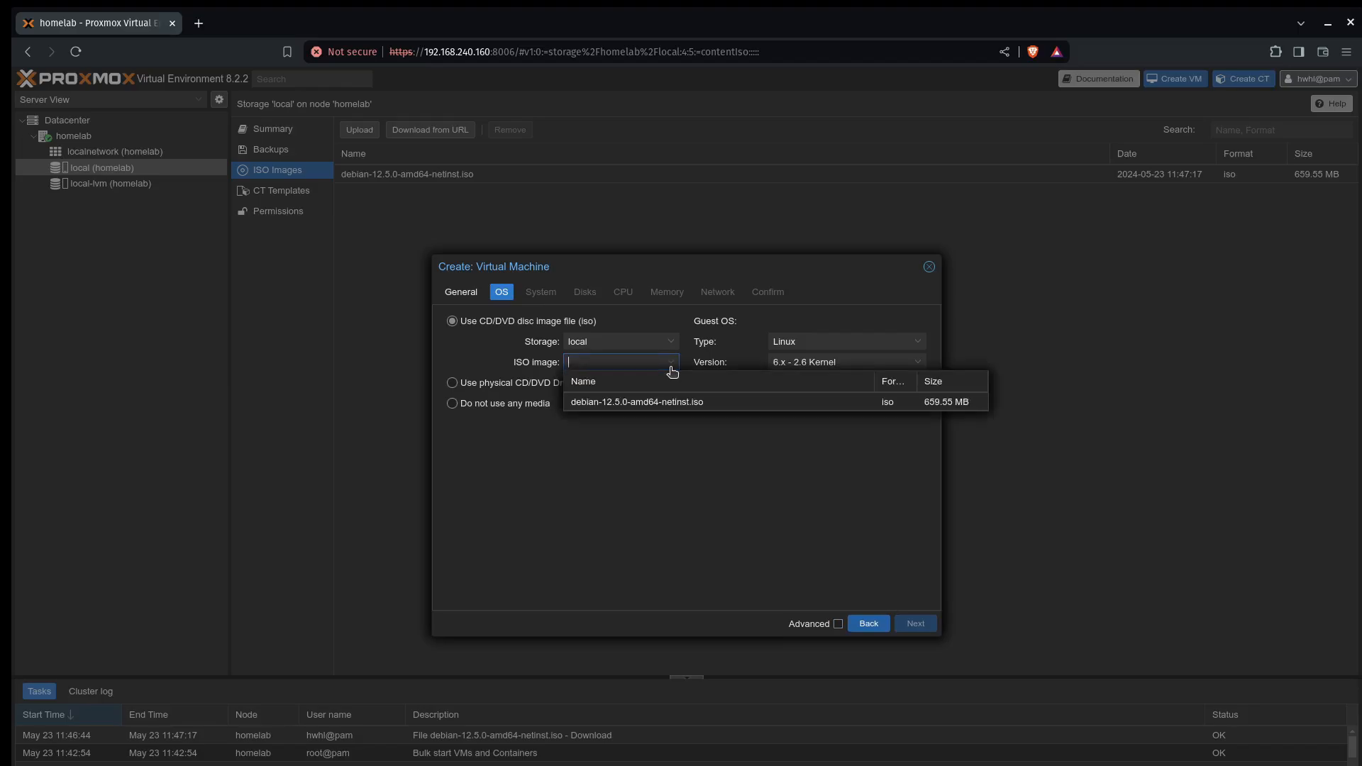
left_click(695, 403)
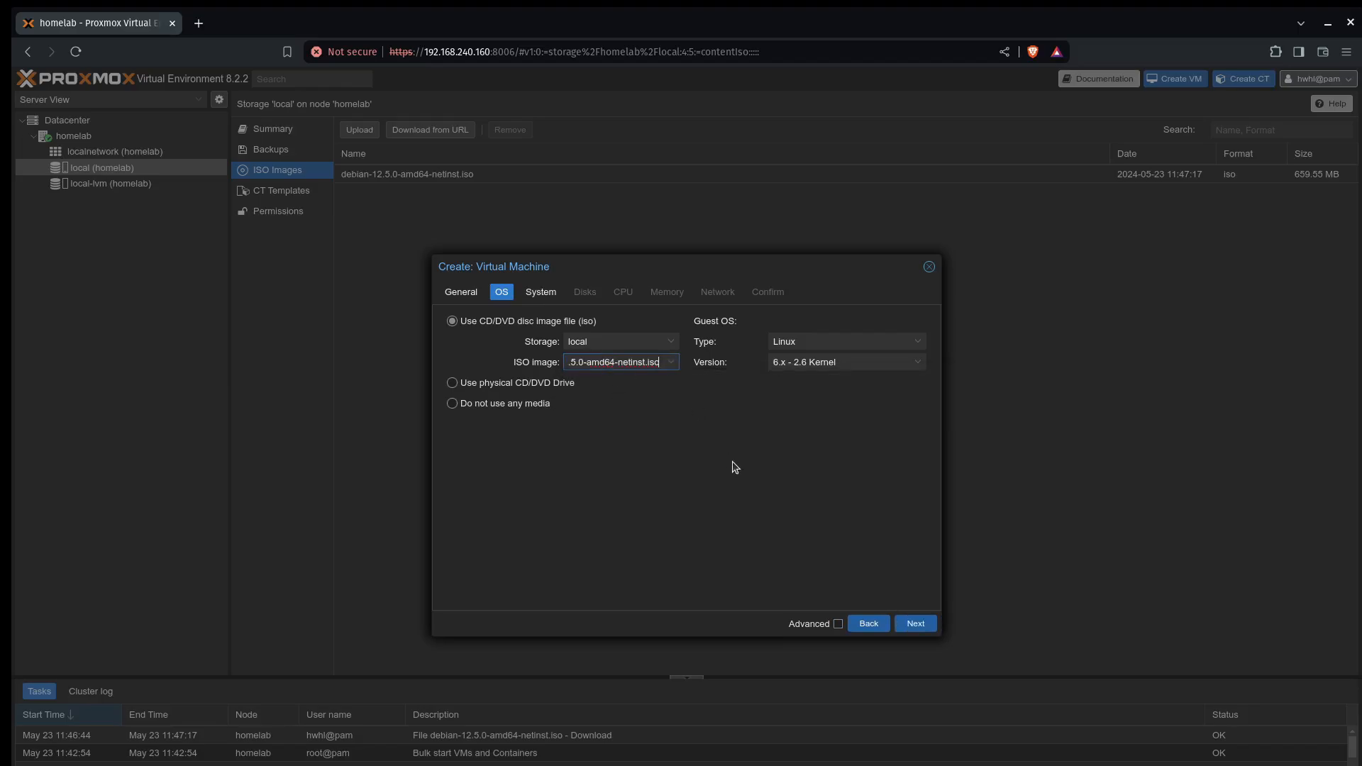
left_click(920, 625)
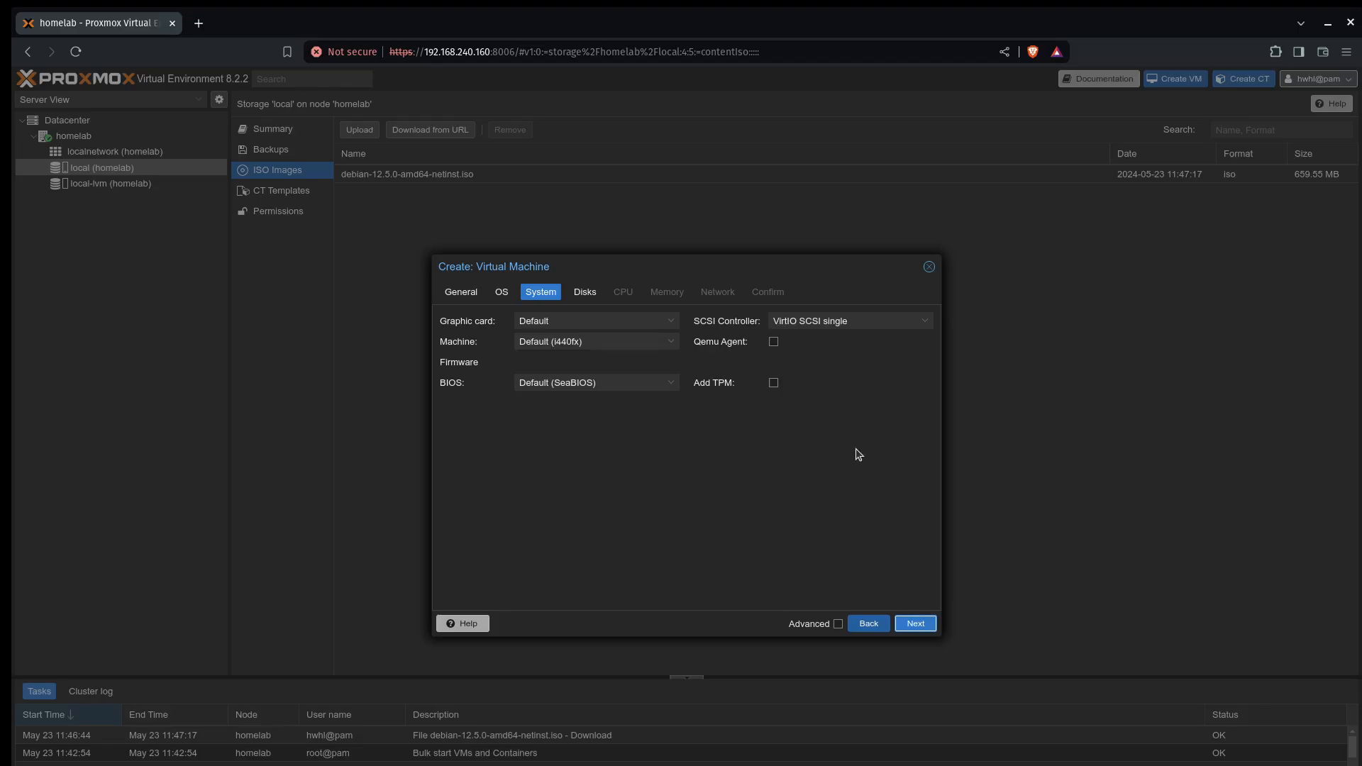
Enable the Qemu Agent and accept the default 32 GiB SCSI disk on local-lvm.
left_click(774, 344)
left_click(916, 624)
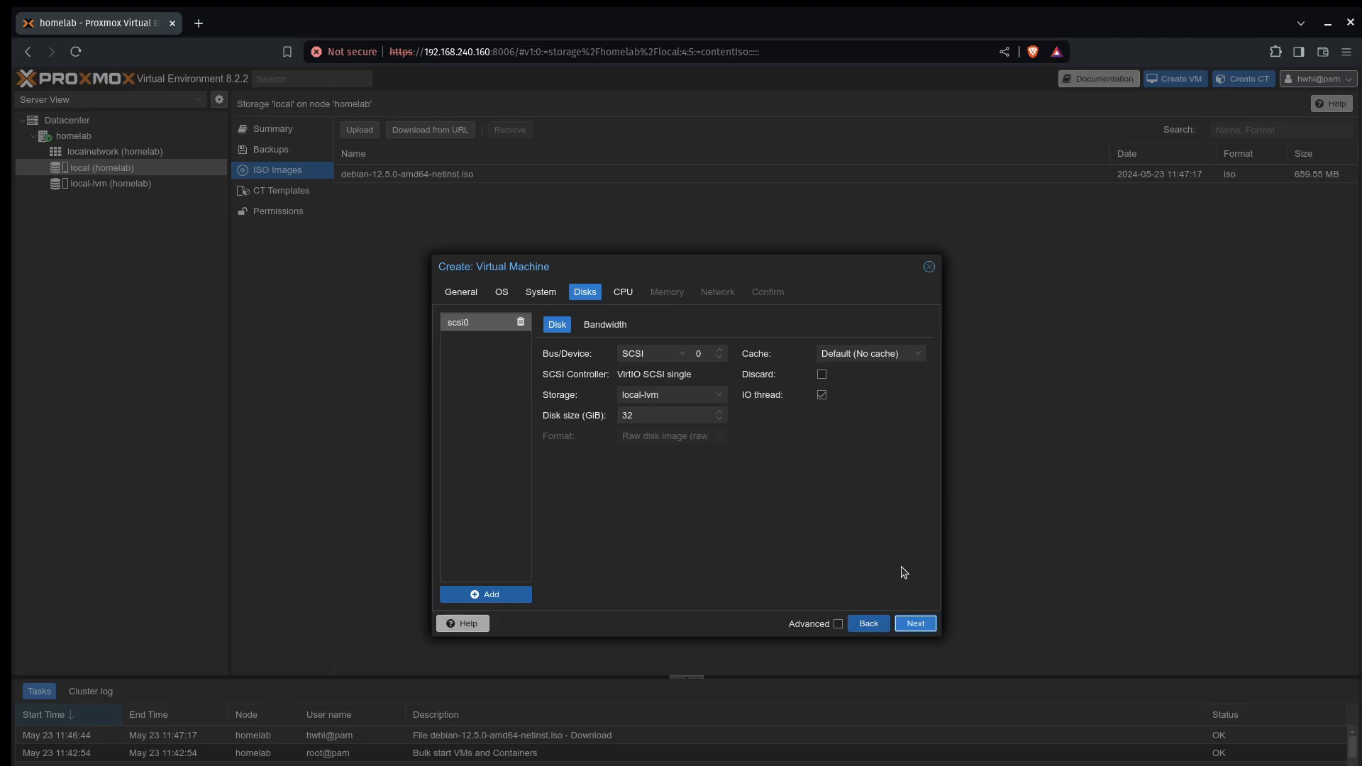
left_click(916, 624)
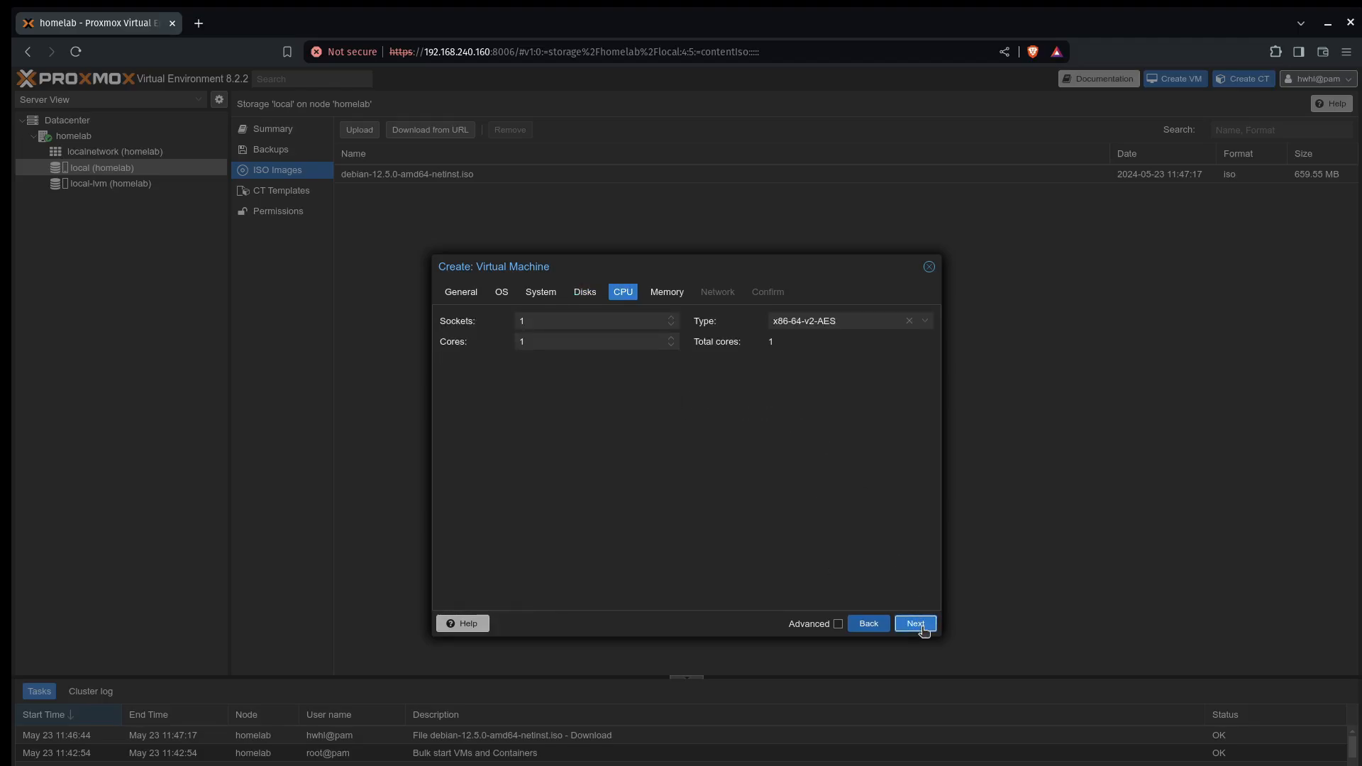
Set the virtual machine's CPU to 4 cores.
left_click(549, 344)
key("BackSpace")
type("4")
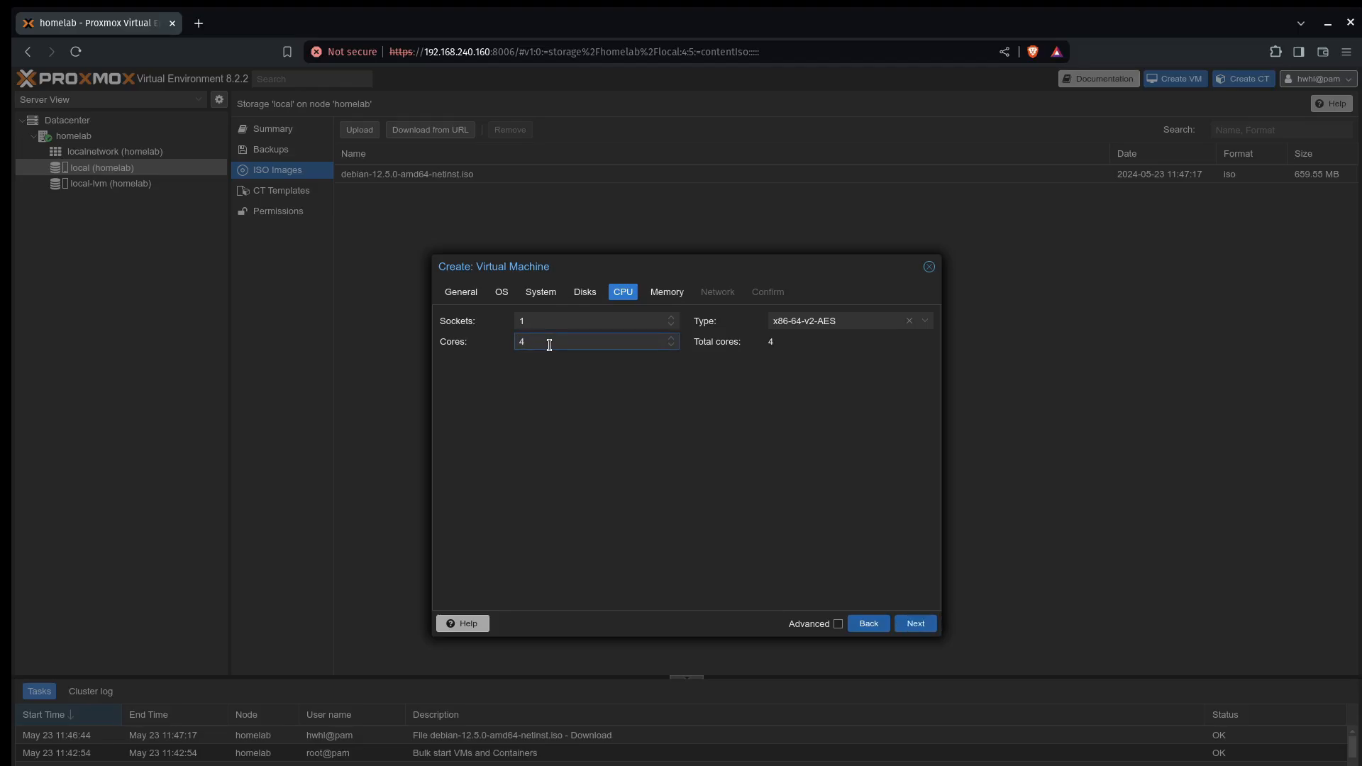
left_click(915, 623)
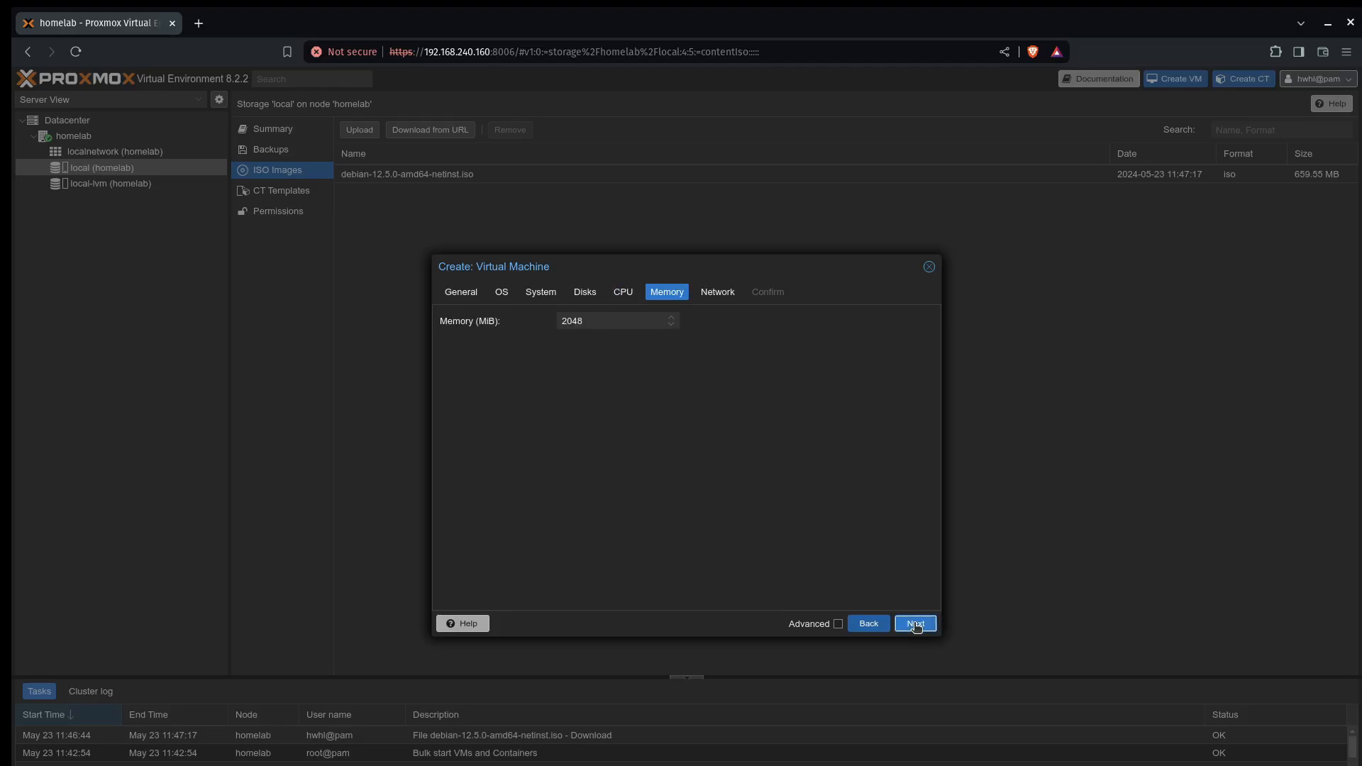
Set the virtual machine's memory to 14336 MiB.
left_click(632, 322)
key("BackSpace")
key("BackSpace")
key("BackSpace")
type("14336")
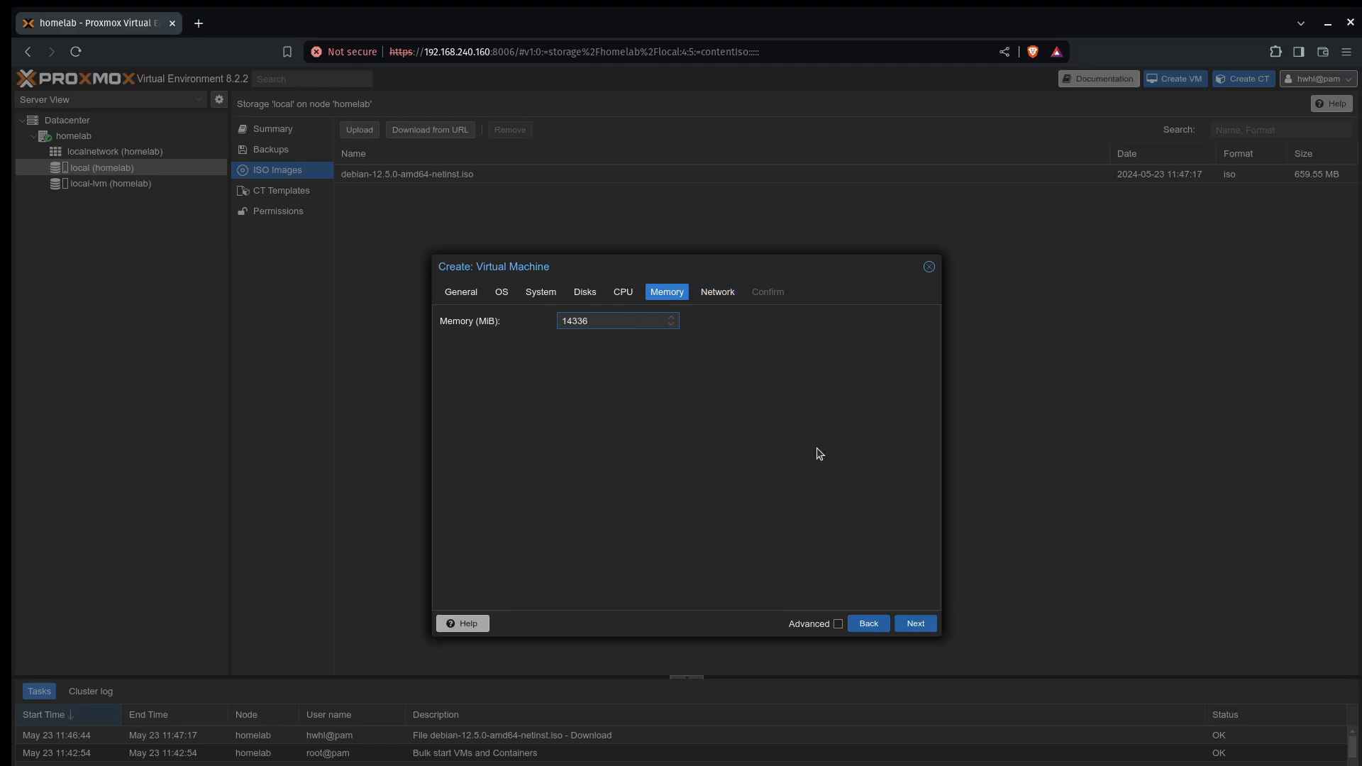
left_click(917, 625)
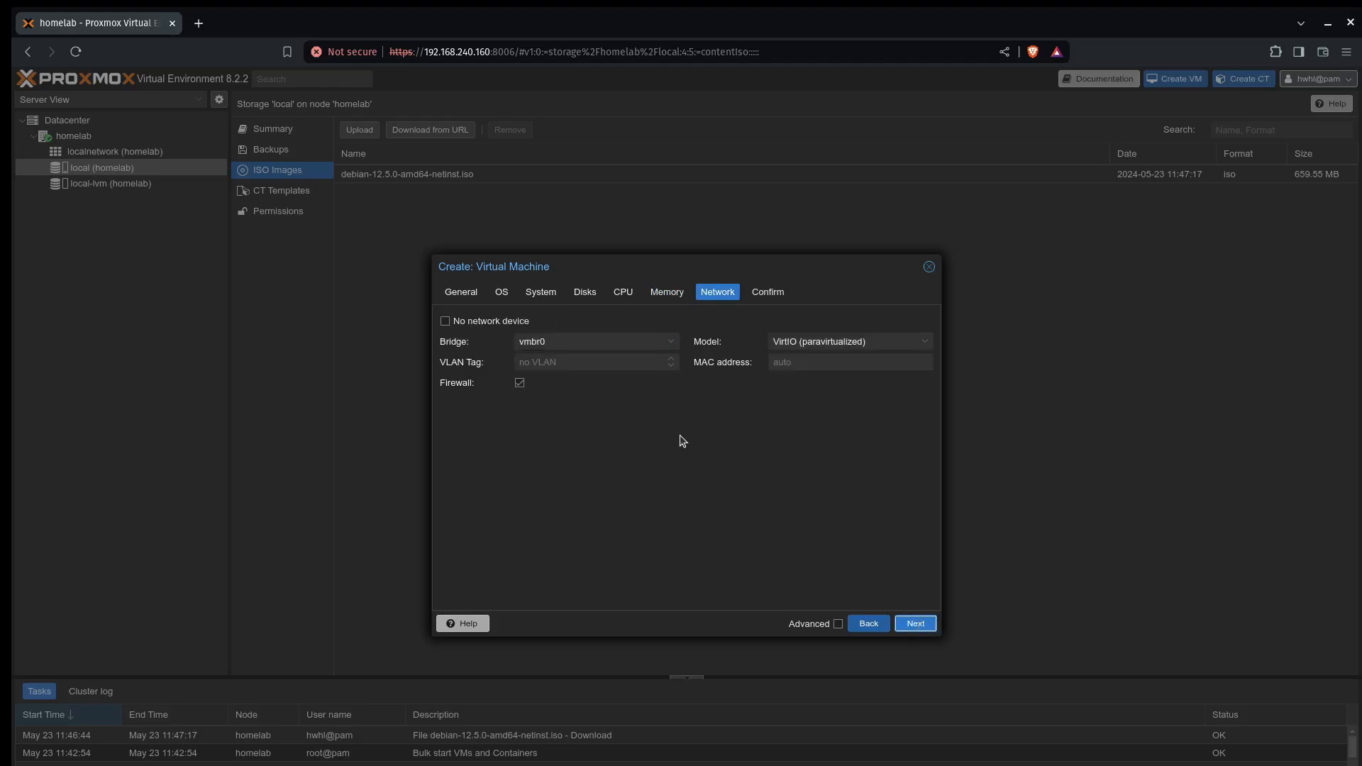
Accept the default vmbr0 network and finish creating the virtual machine with Start after created enabled.
left_click(920, 624)
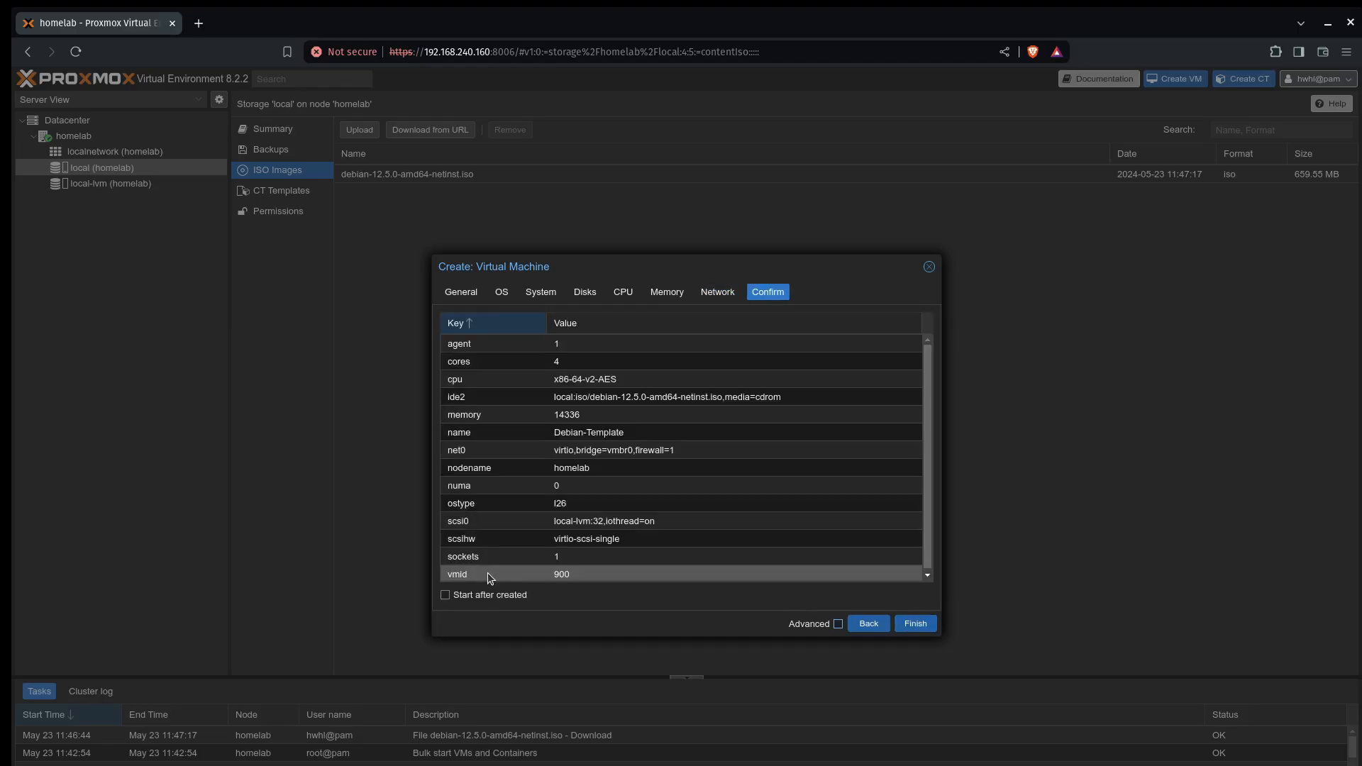
left_click(477, 594)
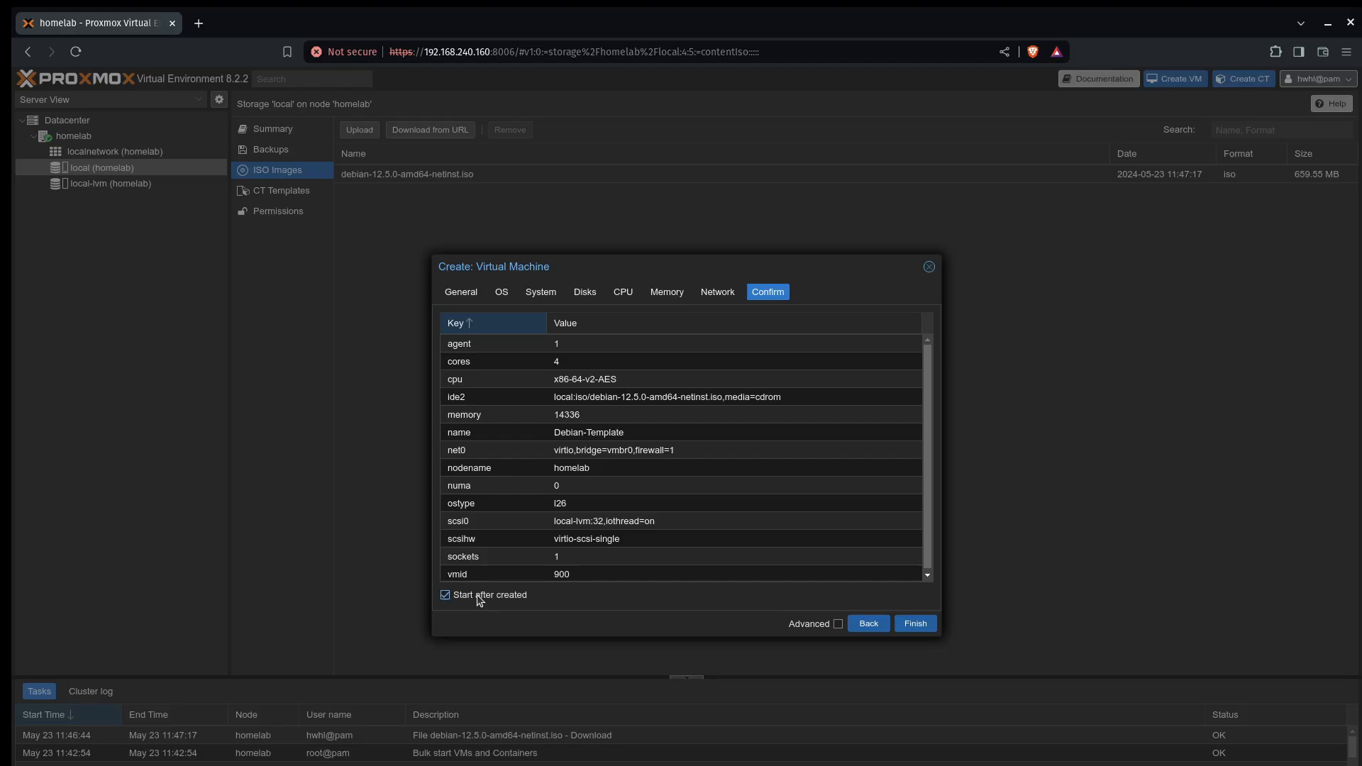
left_click(911, 623)
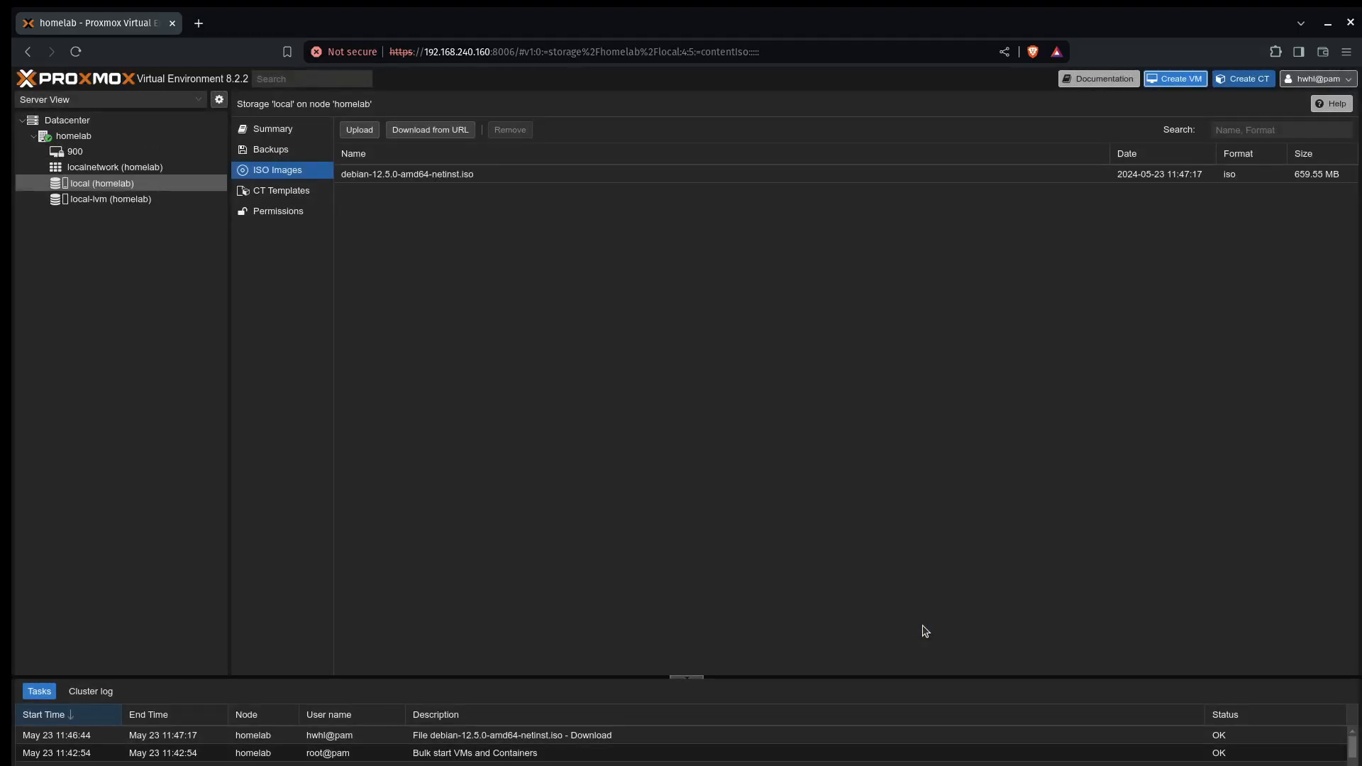
Open the console of virtual machine 900 (Debian-Template) and show it full screen.
left_click(141, 157)
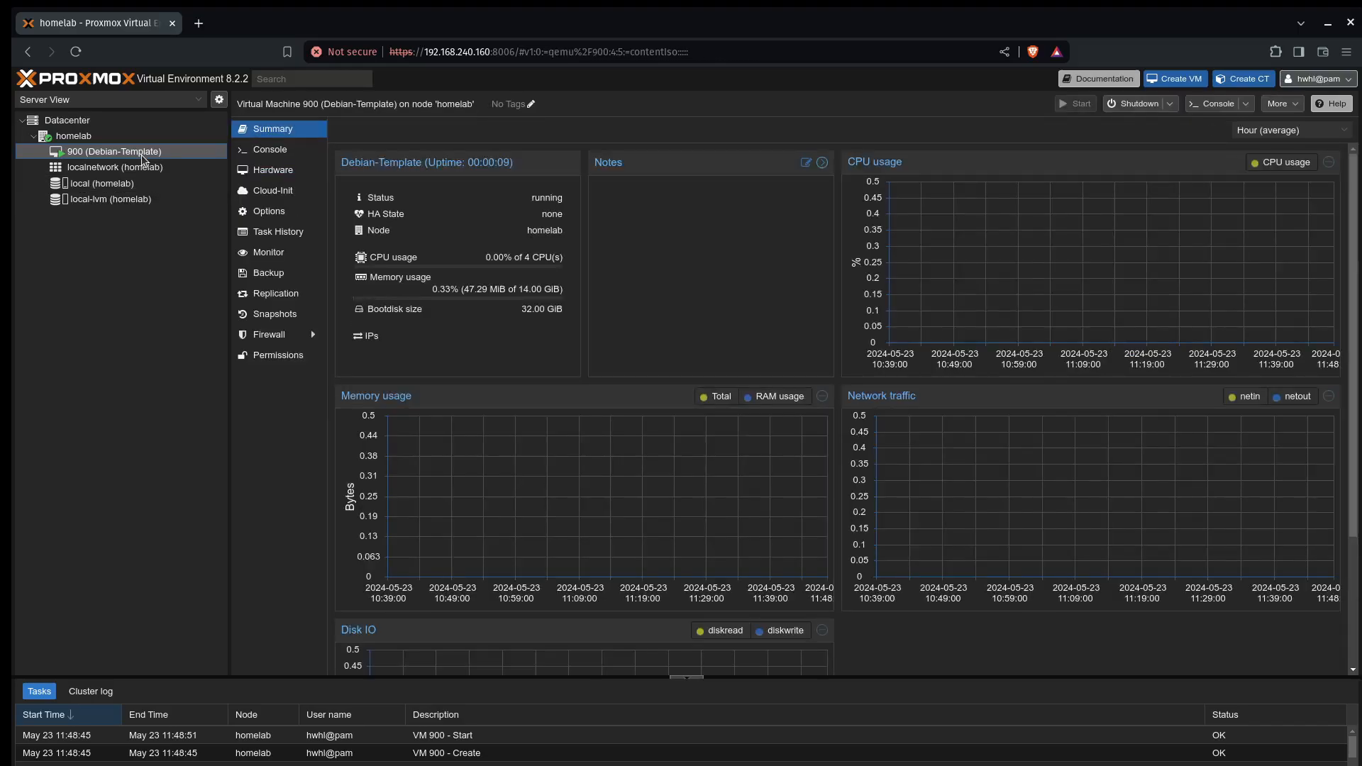
left_click(274, 153)
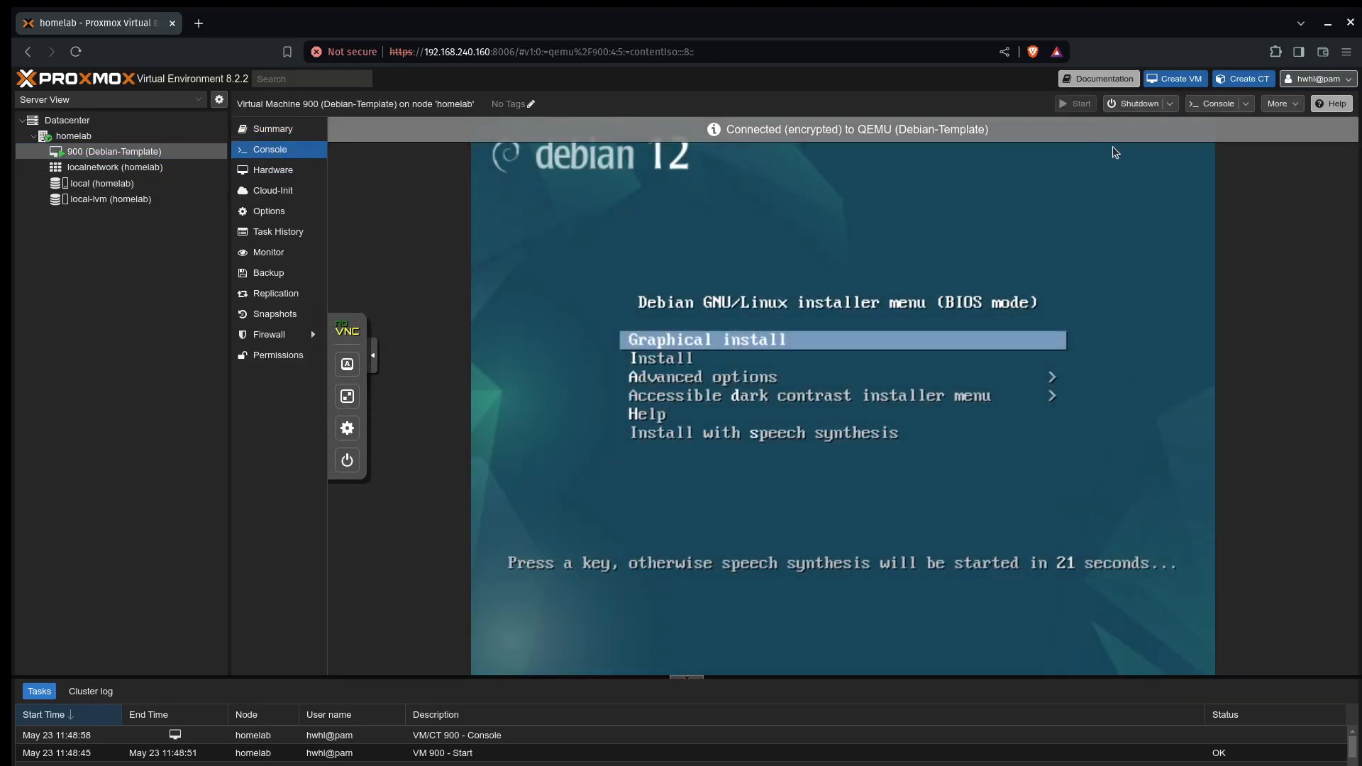
left_click(333, 366)
left_click(347, 398)
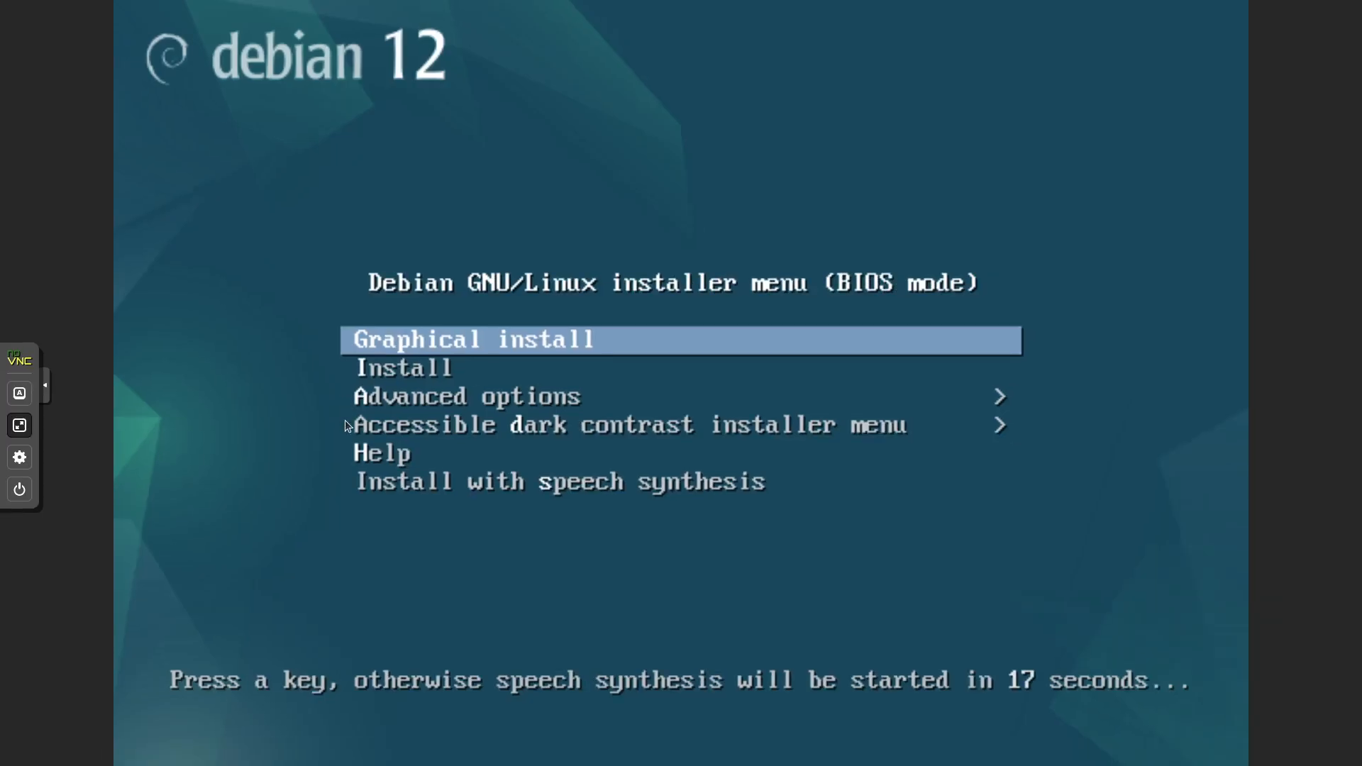
Hide the console's control bar and start the graphical Debian install with English as the language.
left_click(47, 385)
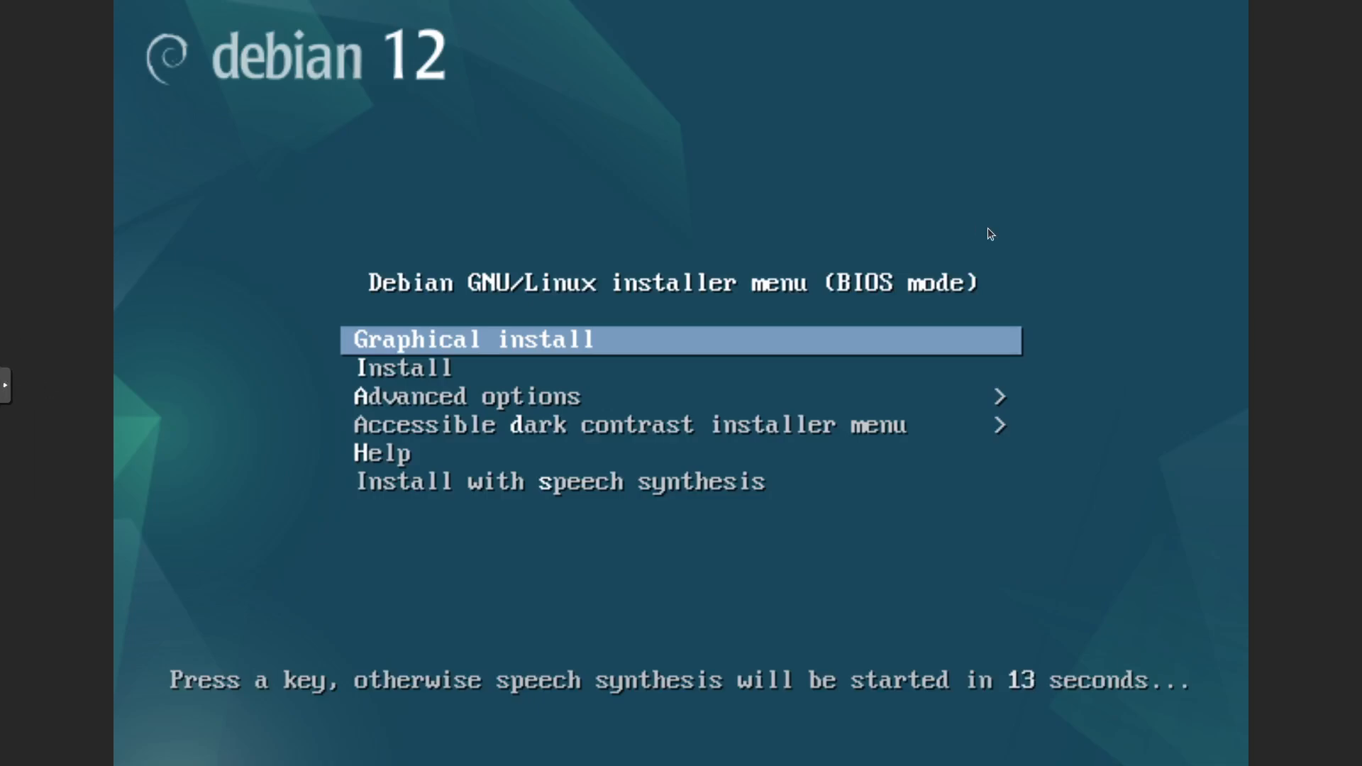
key("Return")
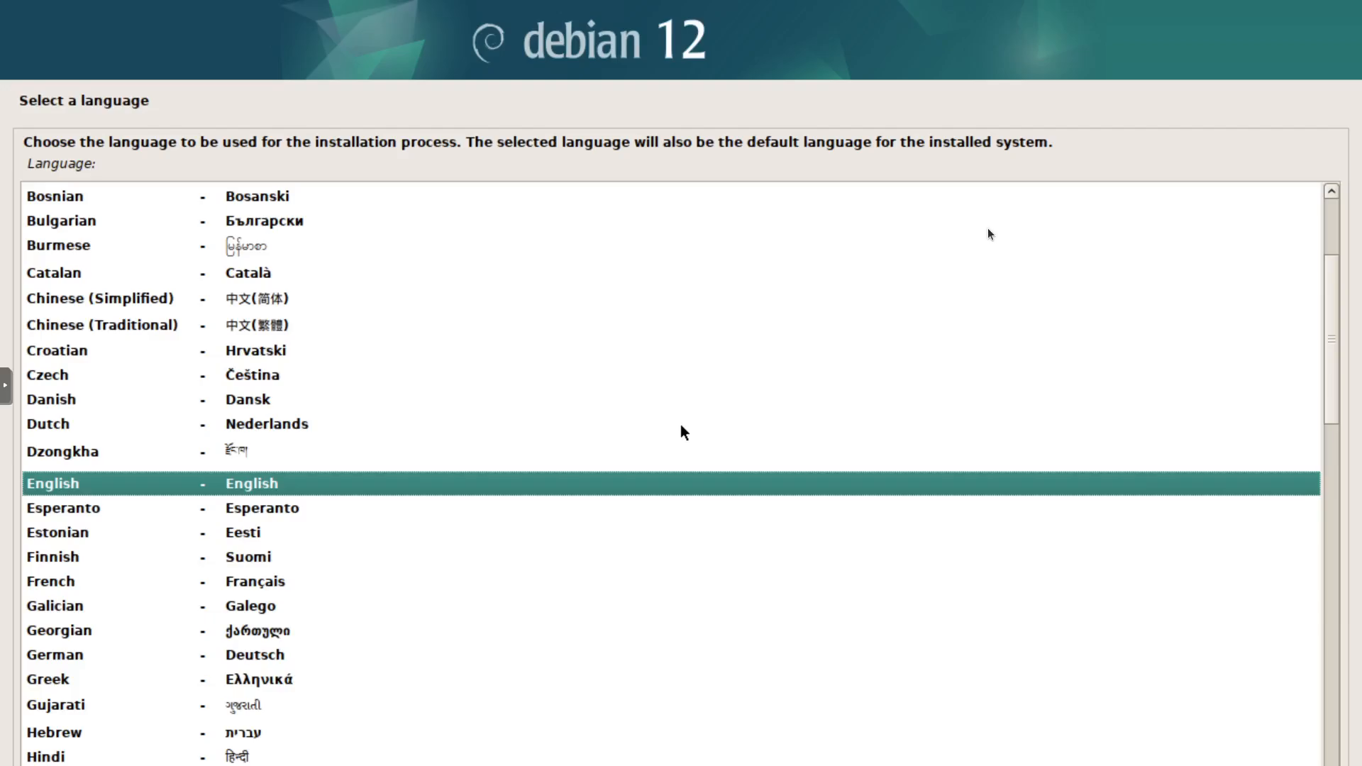
key("Return")
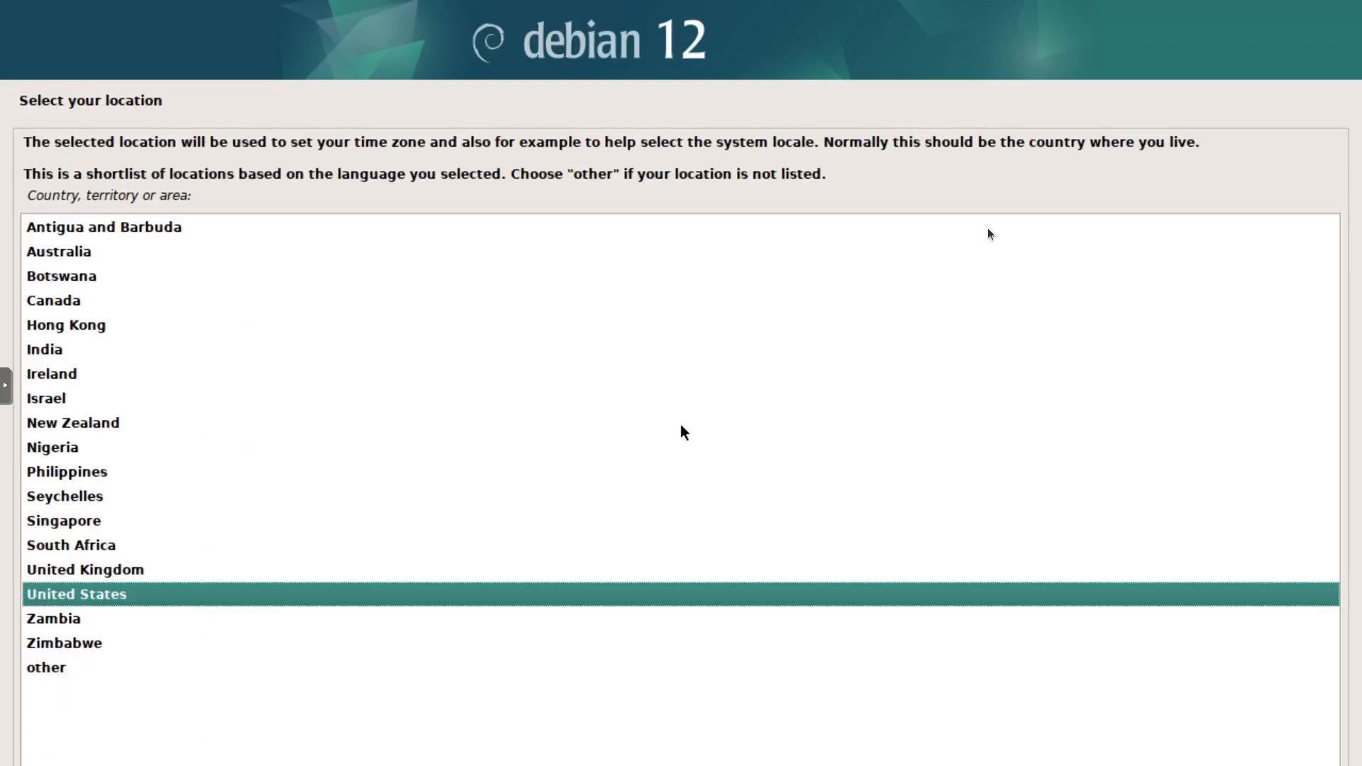
Choose the country for the system's location and accept the American English keymap.
key("Up")
key("Up")
key("Up")
key("Up")
key("Up")
key("Up")
key("Up")
key("Up")
key("Up")
key("Up")
key("Up")
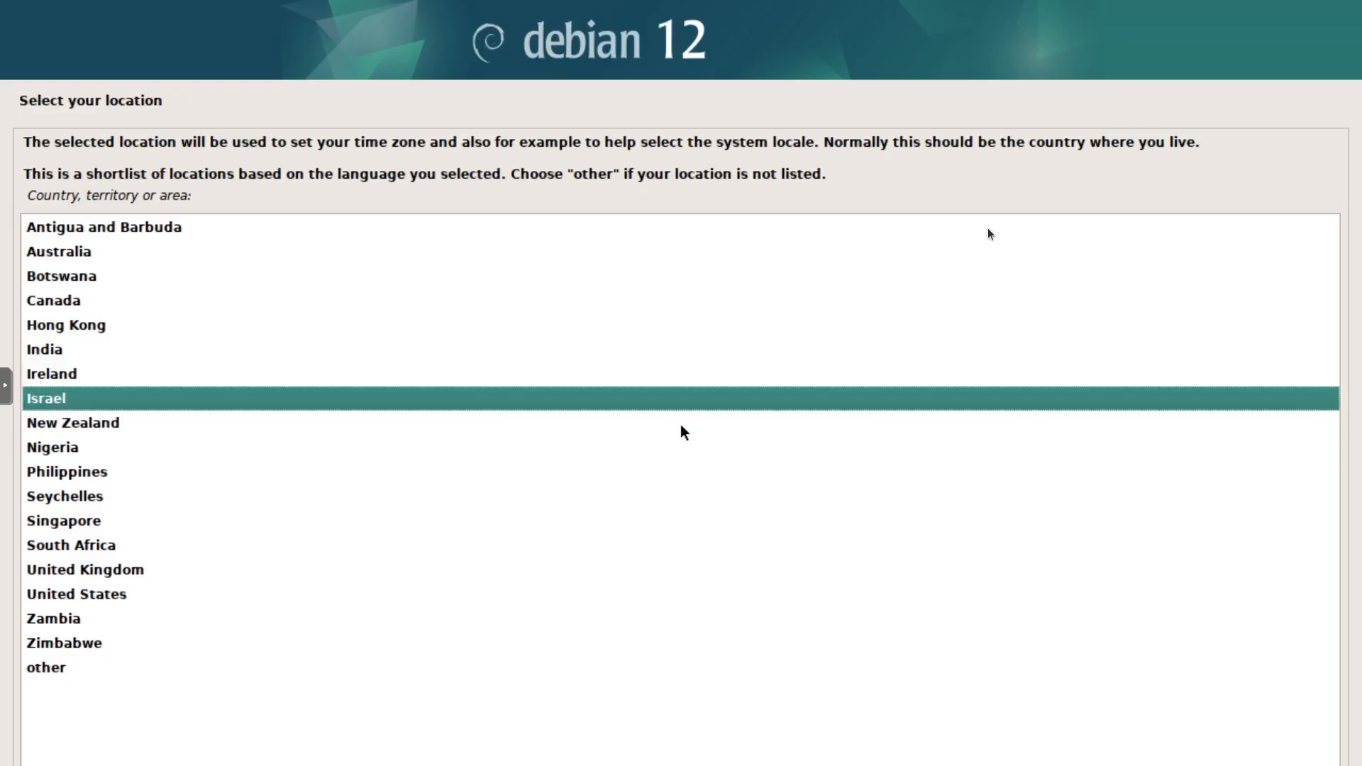
key("Up")
key("Return")
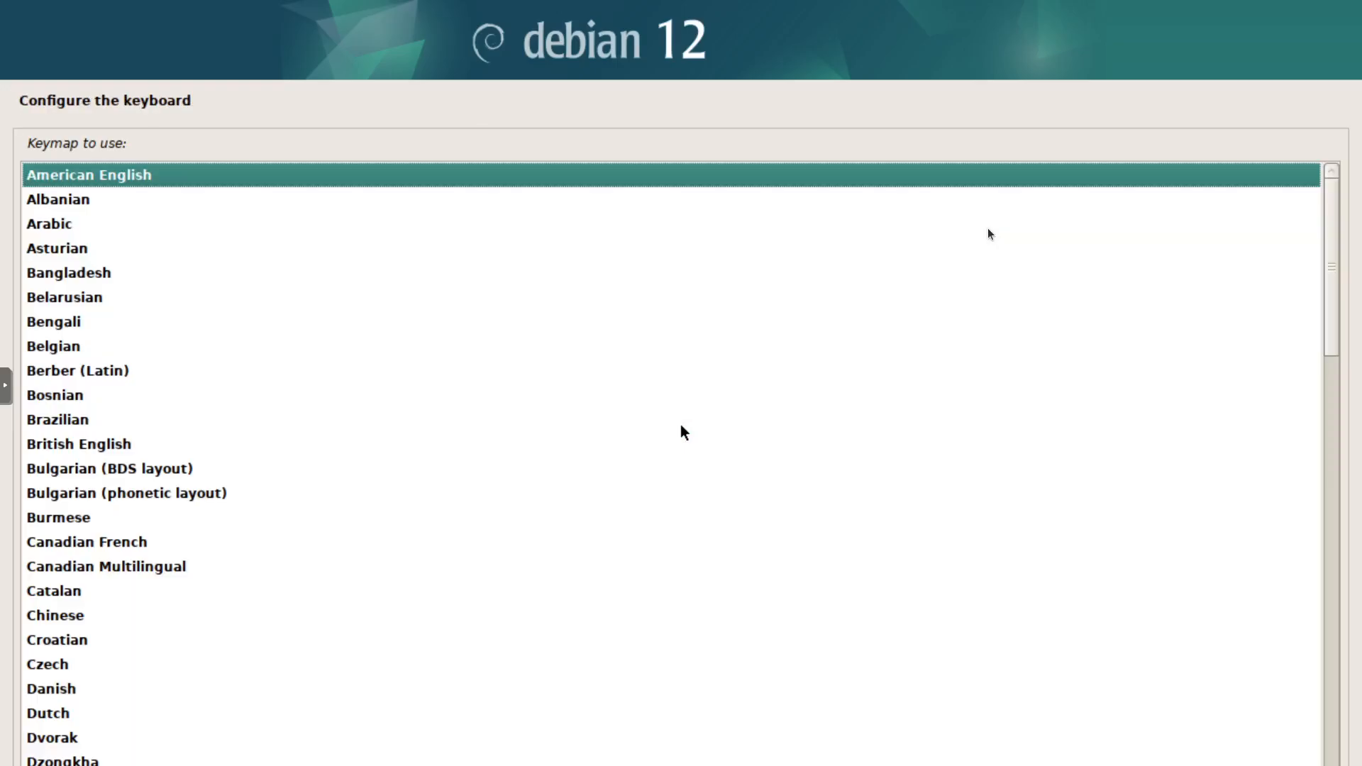
key("Return")
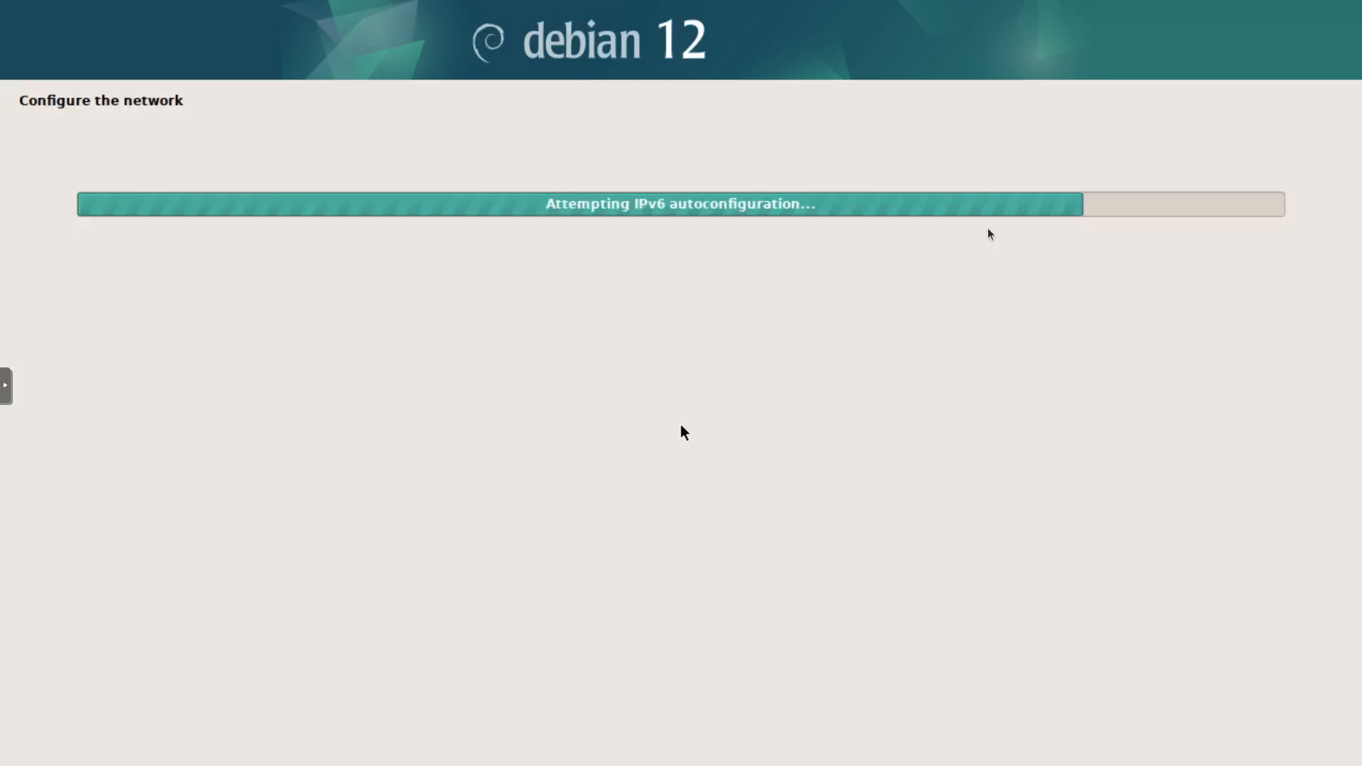
Set the system's hostname to debian-template and leave the domain name empty.
key("Right")
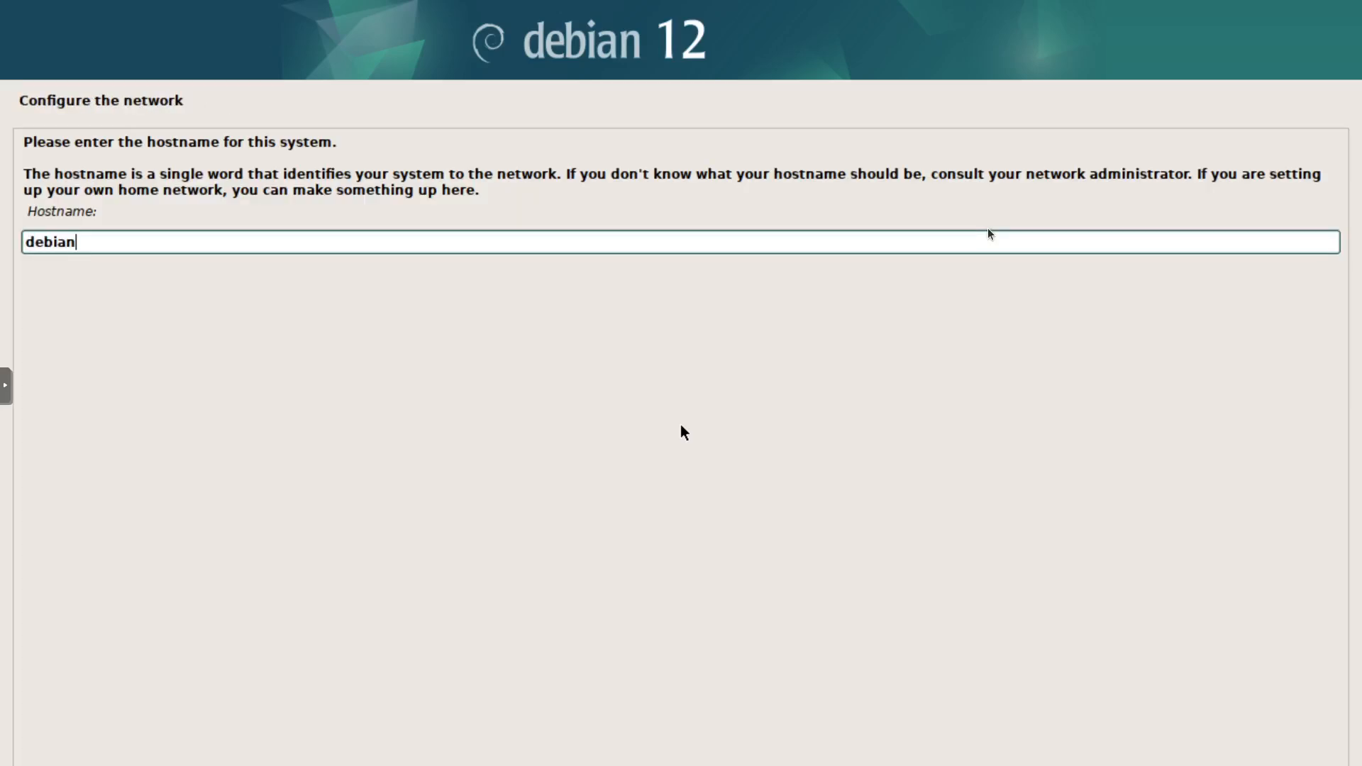
type("-template")
key("Return")
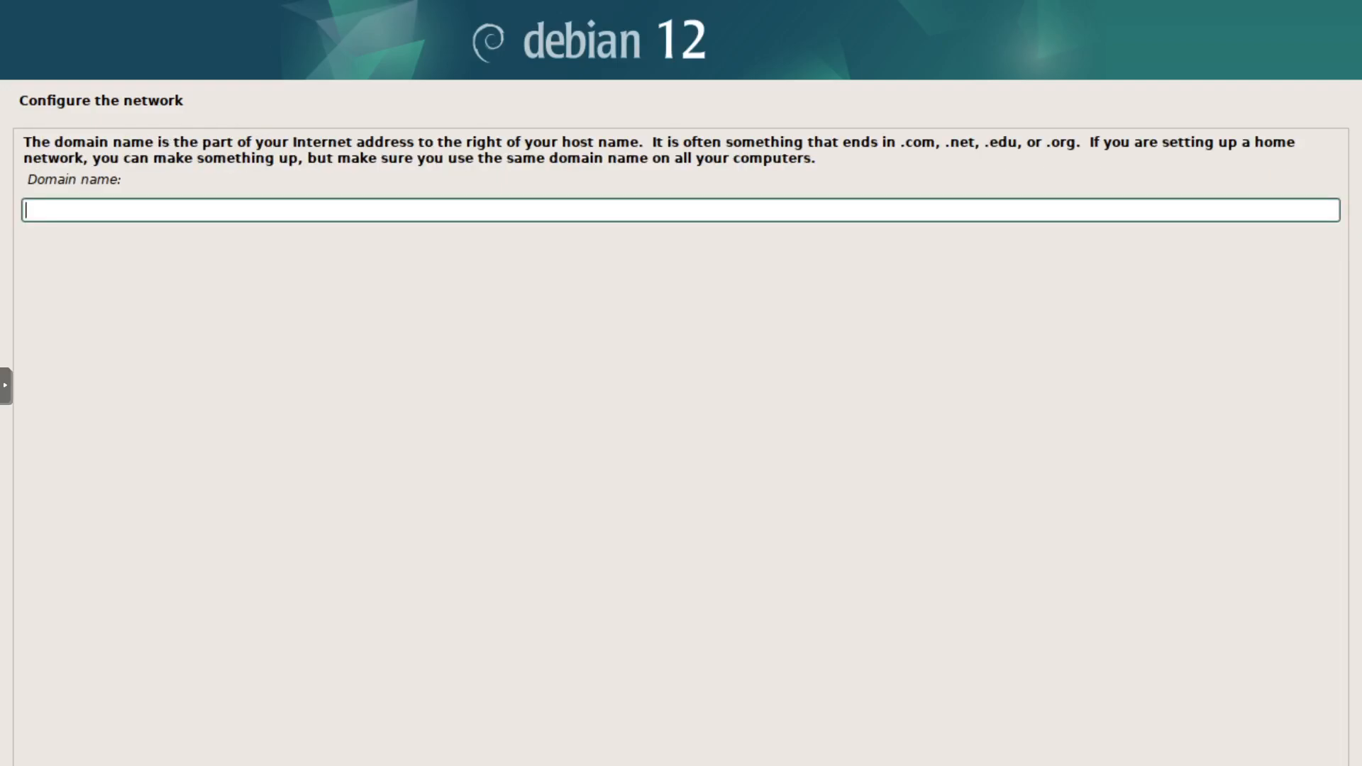
key("Return")
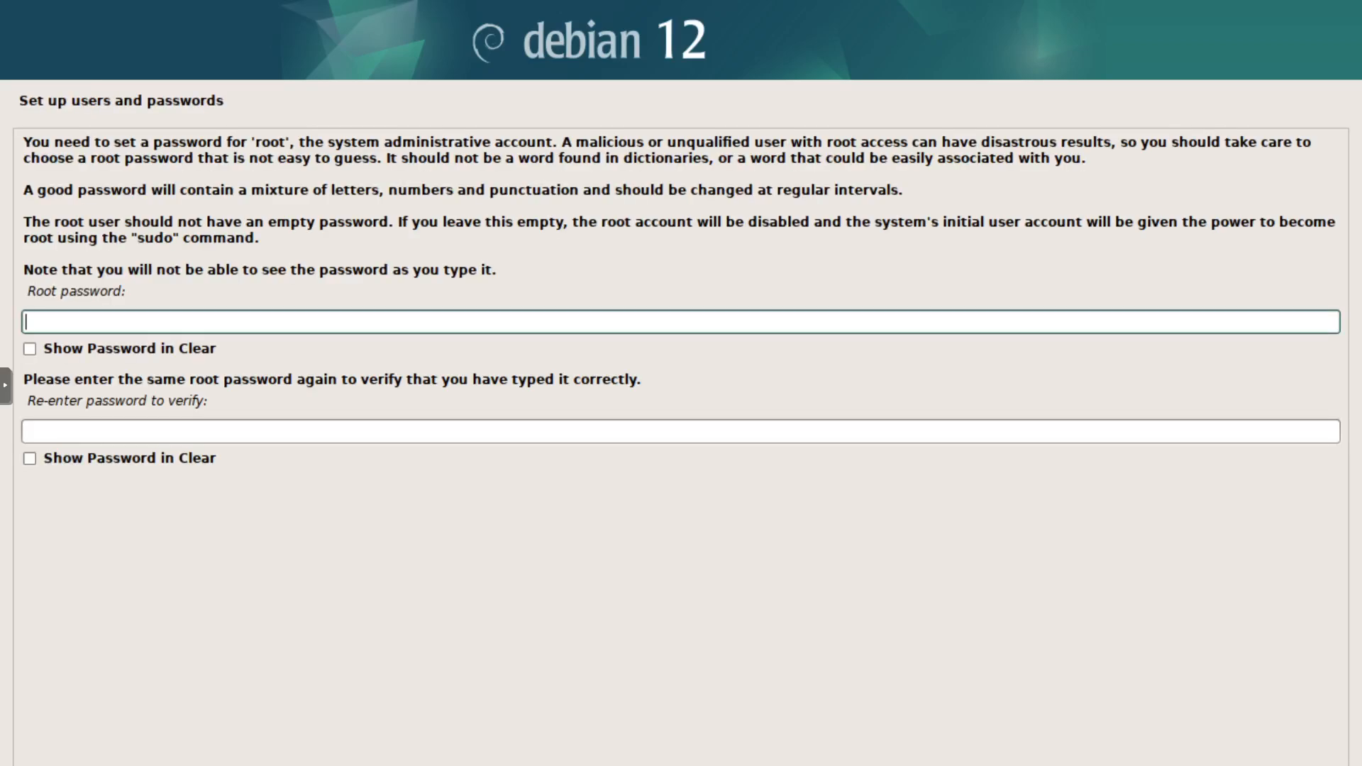
Set the root account's password and confirm it in the verification field.
type("••••••••••")
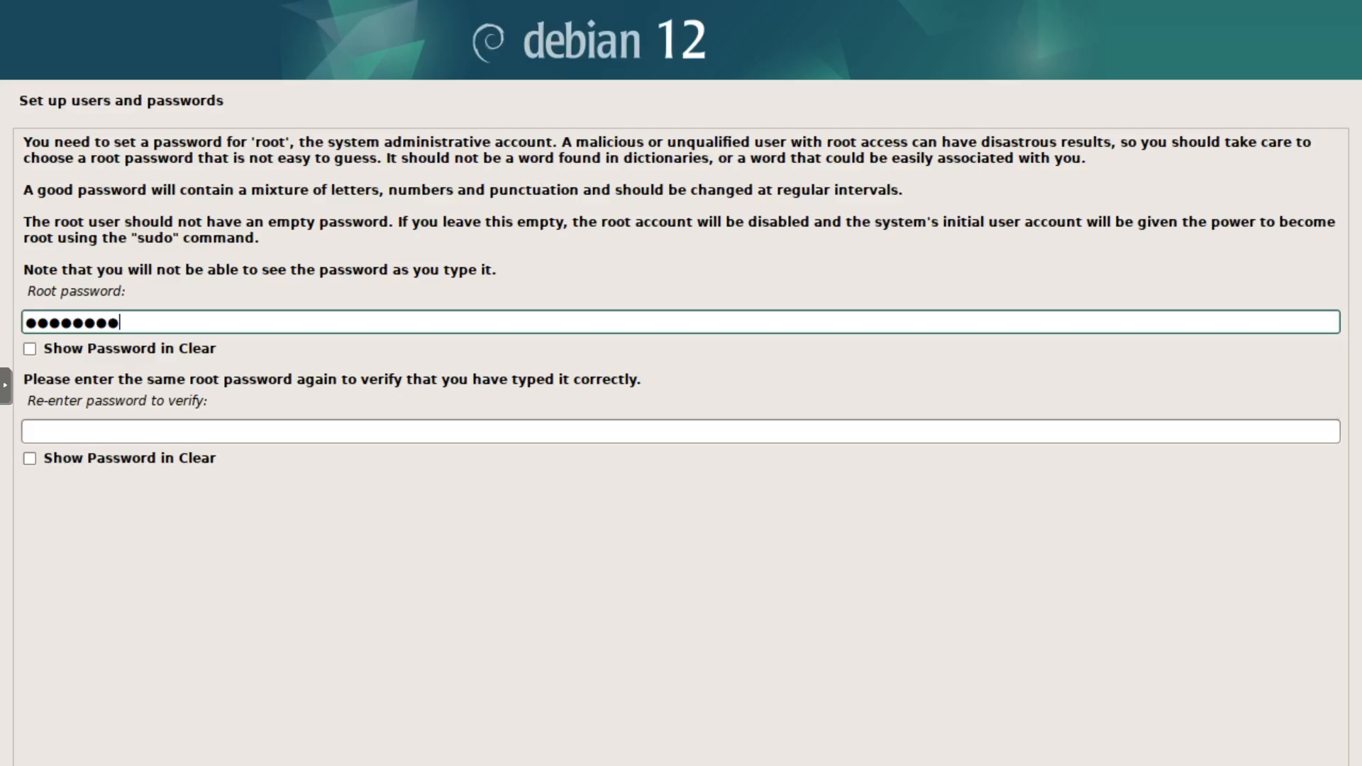
key("Tab")
key("Tab")
type("••••••••••")
key("Return")
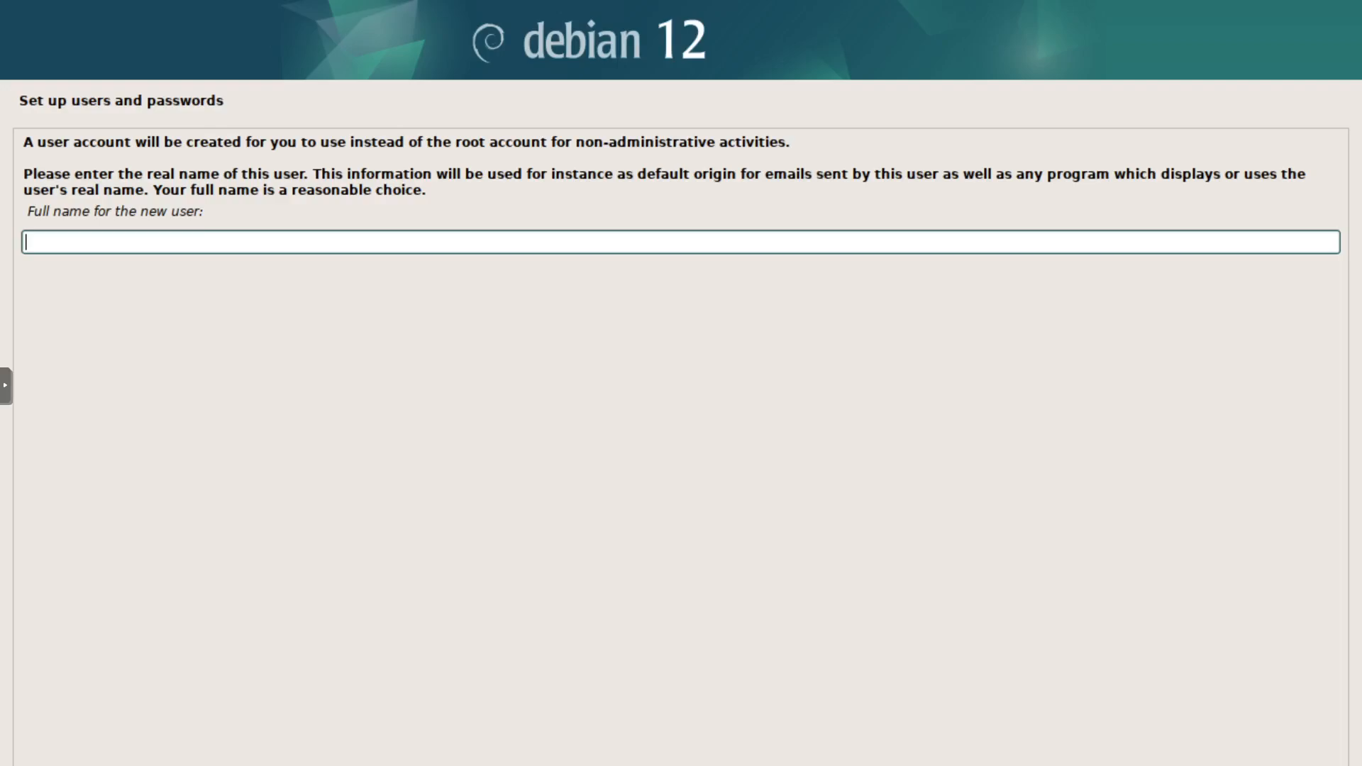
Create a regular user account with the full name temp and accept the suggested username.
type("temp")
key("Return")
key("Return")
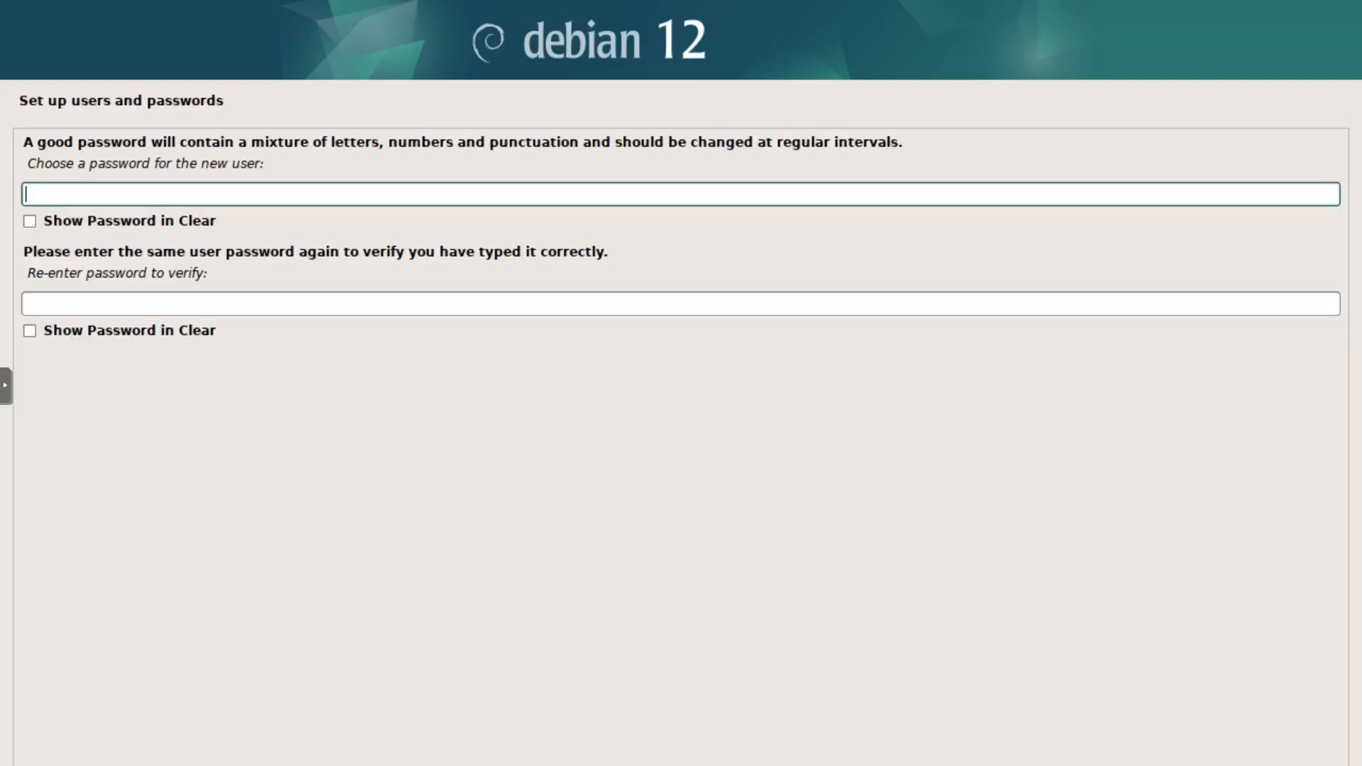
Enter the new user's password and repeat it for verification.
type("●●●●●●●●")
key("Tab")
key("Tab")
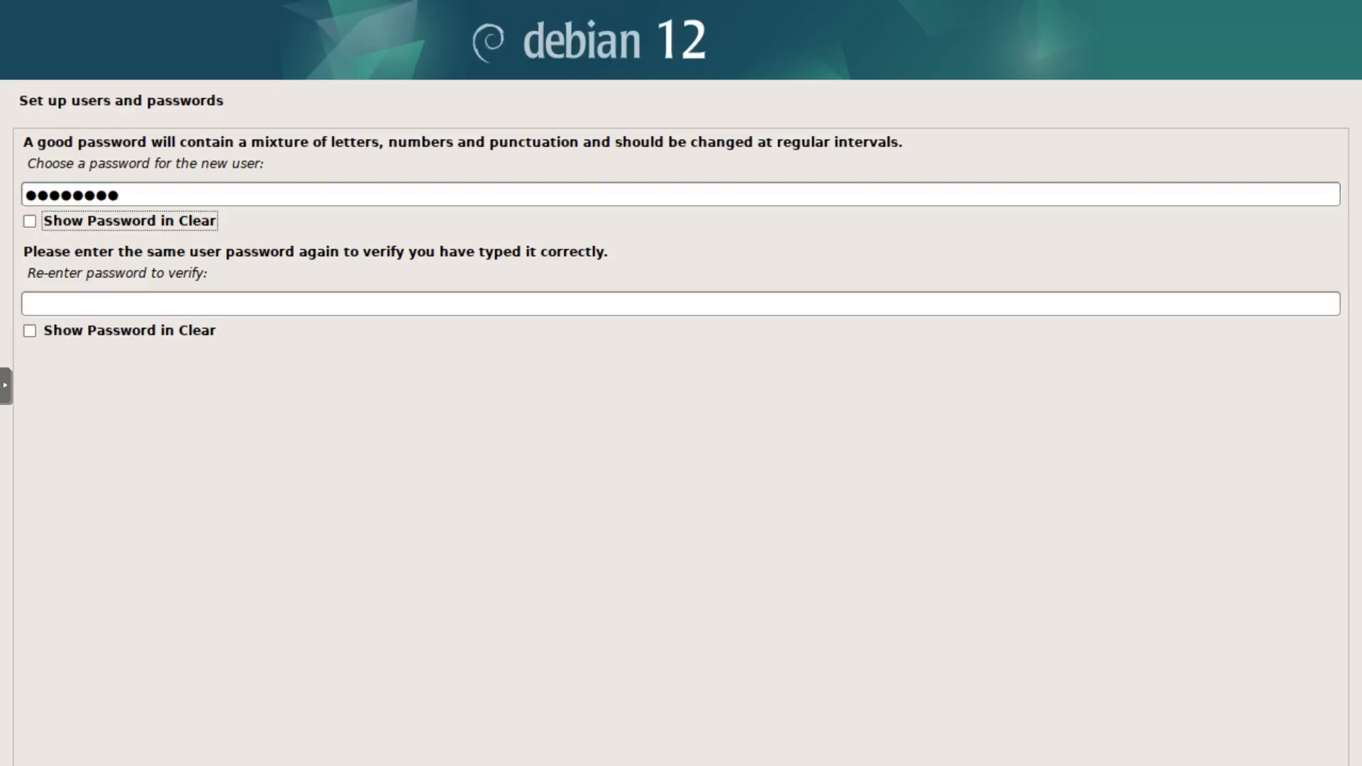
type("●●●●●●●●")
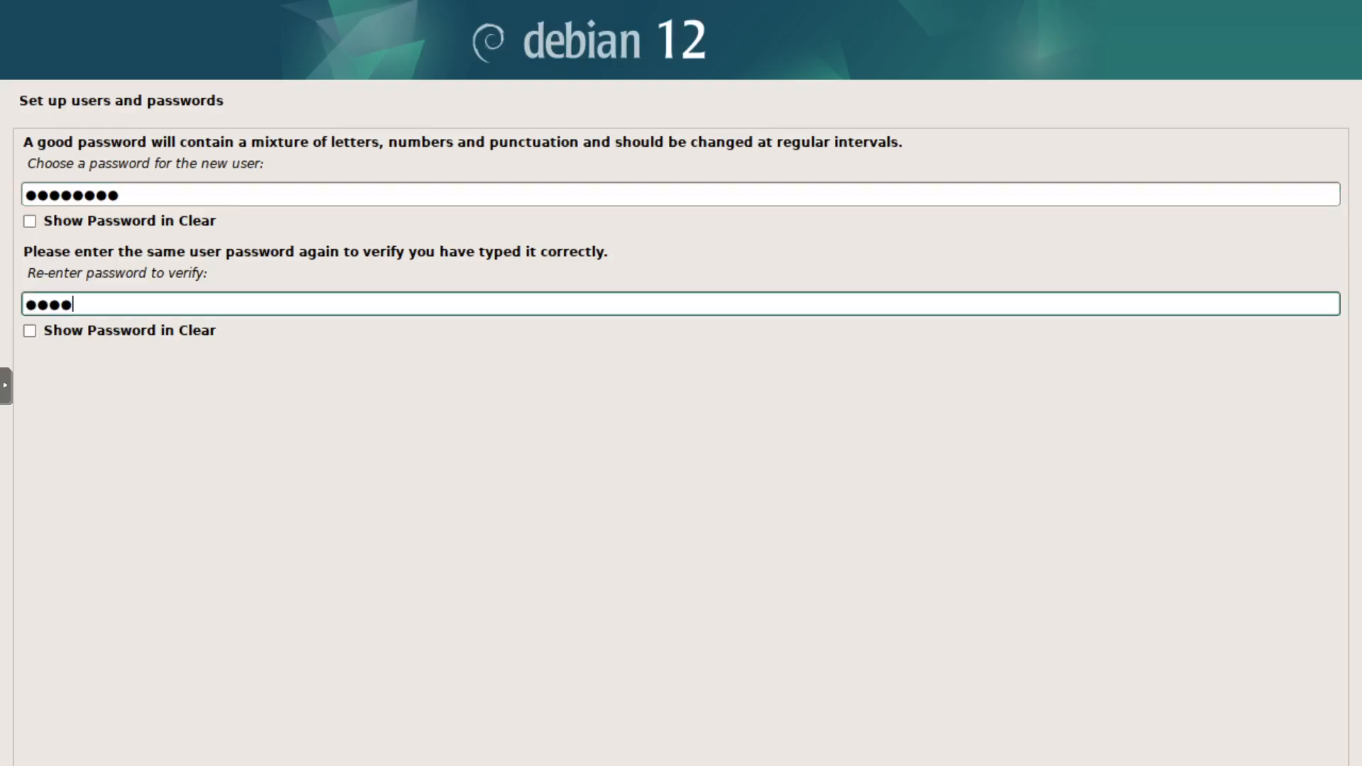
key("Return")
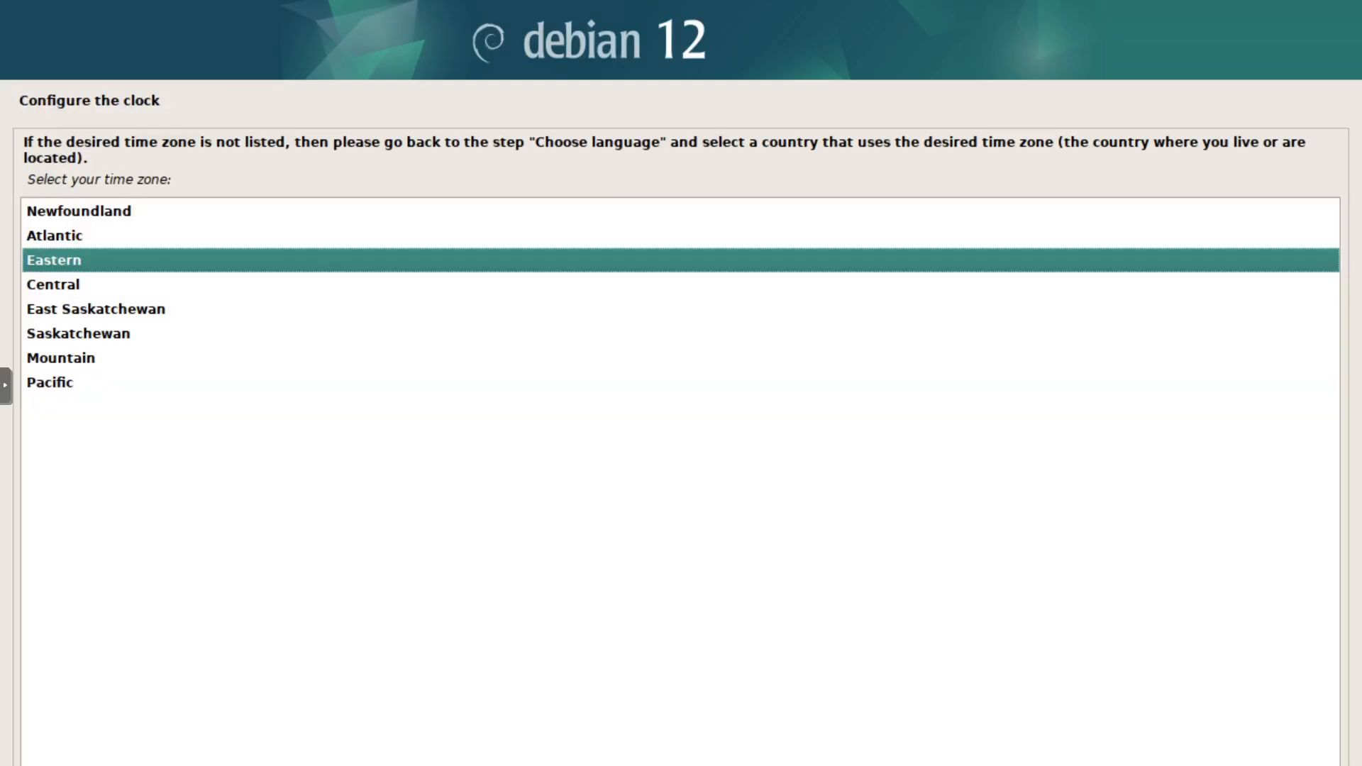
Set the system clock's time zone to Mountain.
key("Down")
key("Down")
key("Down")
key("Down")
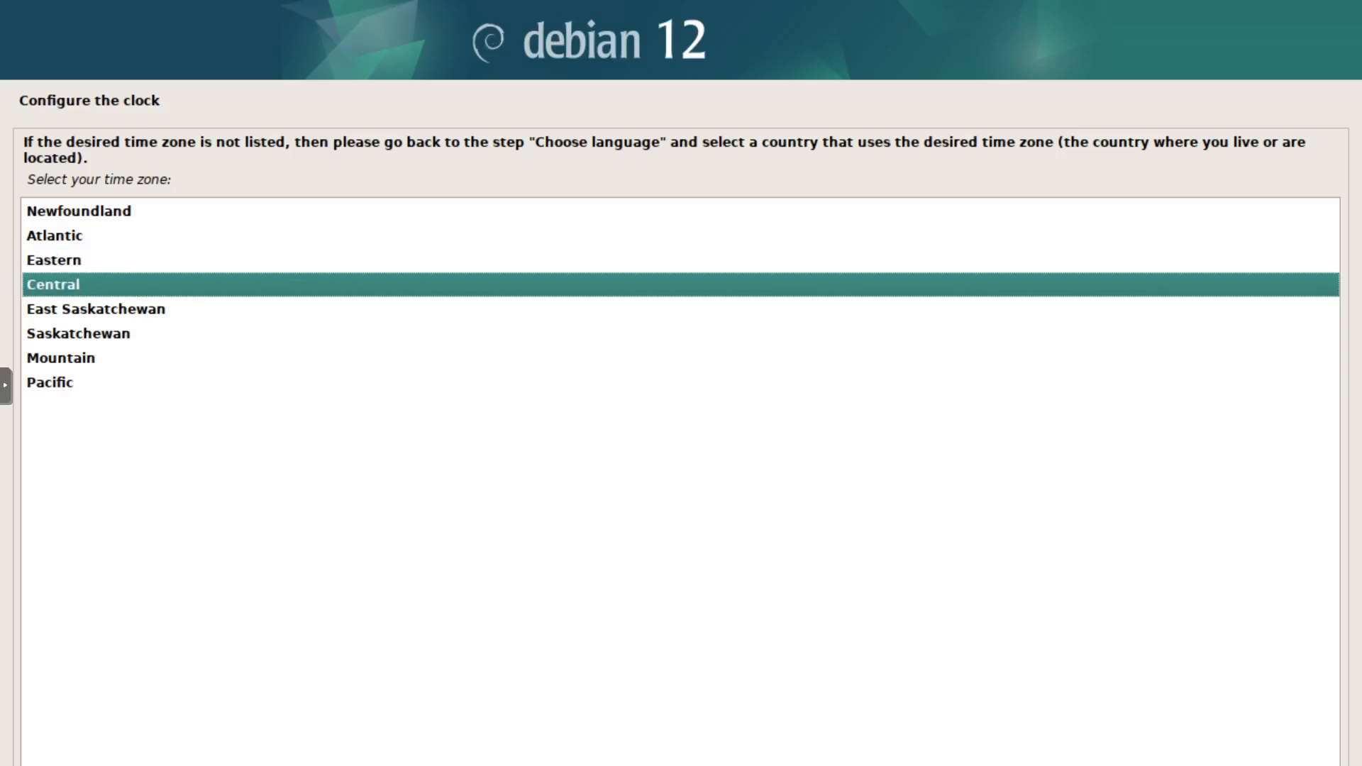
key("Return")
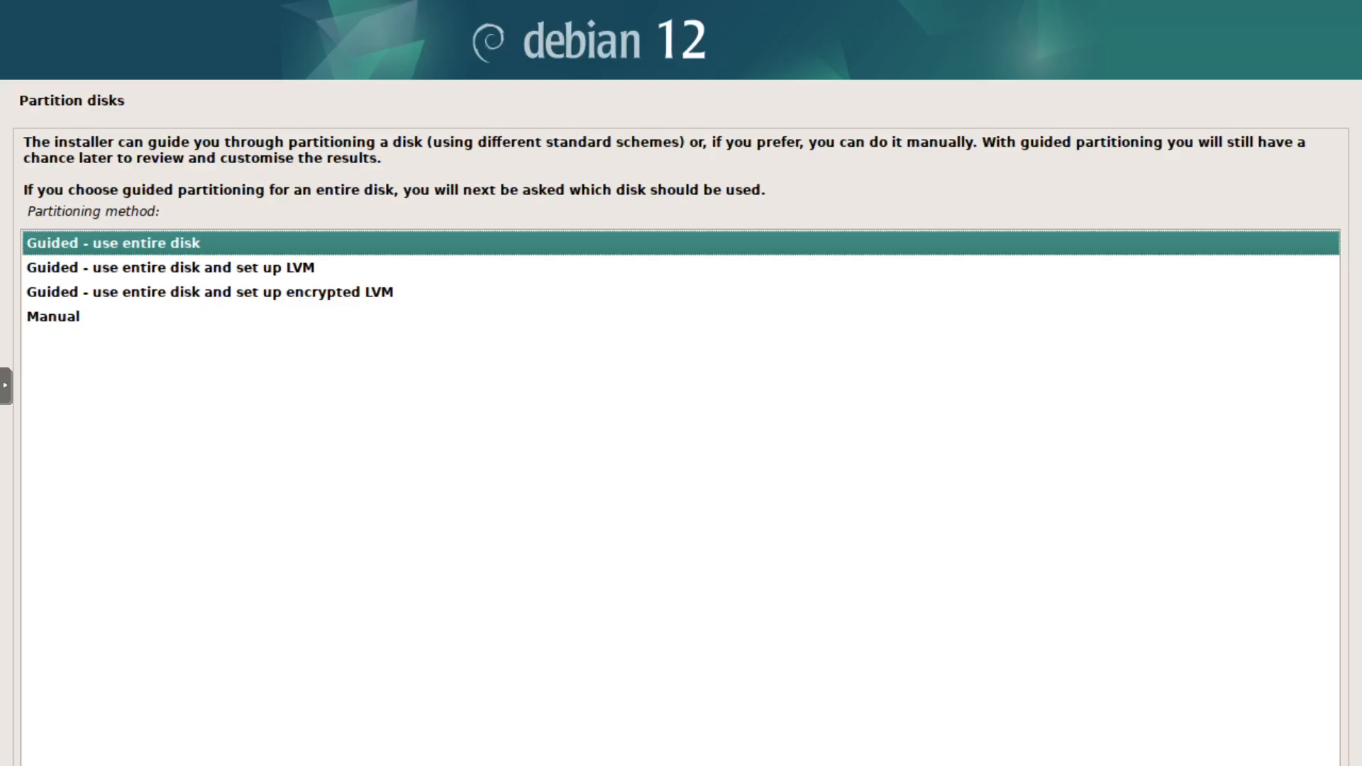
Choose the Manual partitioning method for the installation.
key("Down")
key("Down")
key("Down")
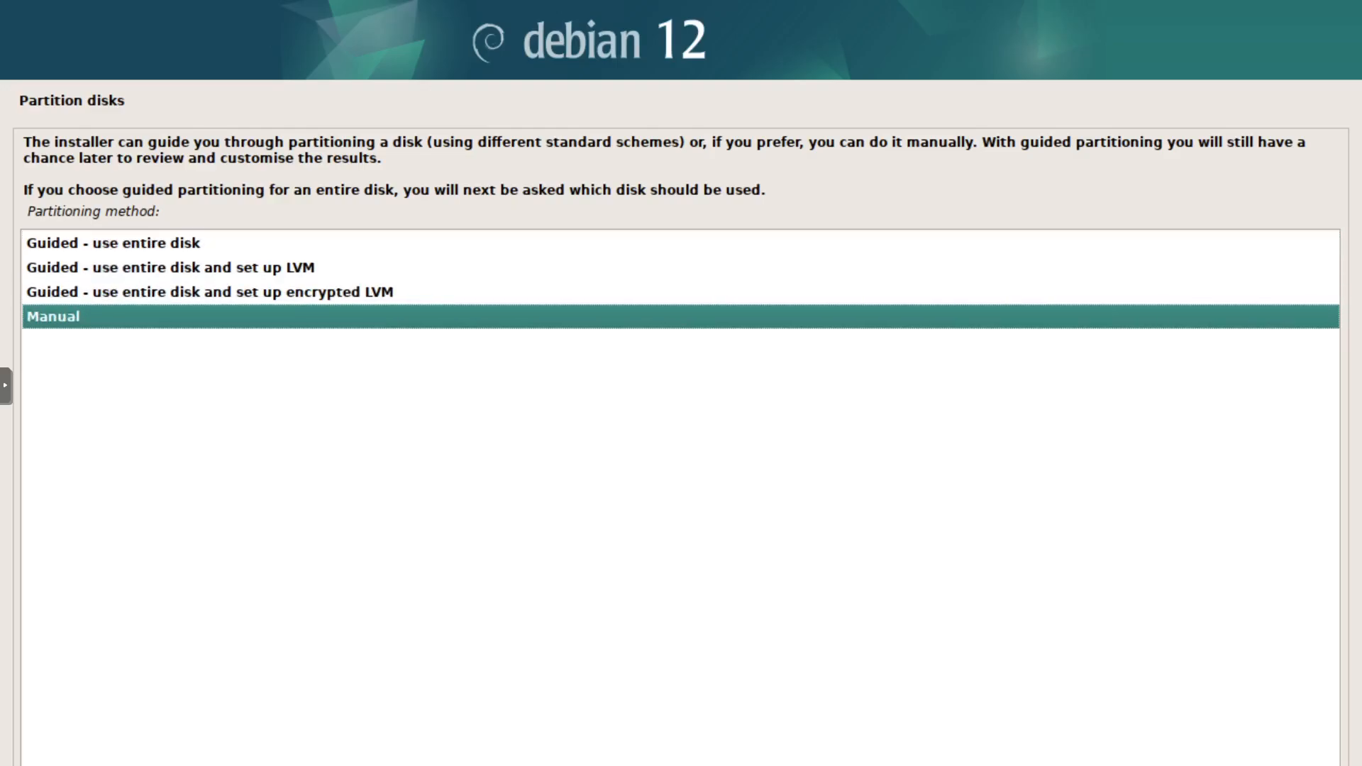
key("Return")
Create a new empty partition table on the SCSI3 (sda) QEMU hard disk.
key("Down")
key("Down")
key("Down")
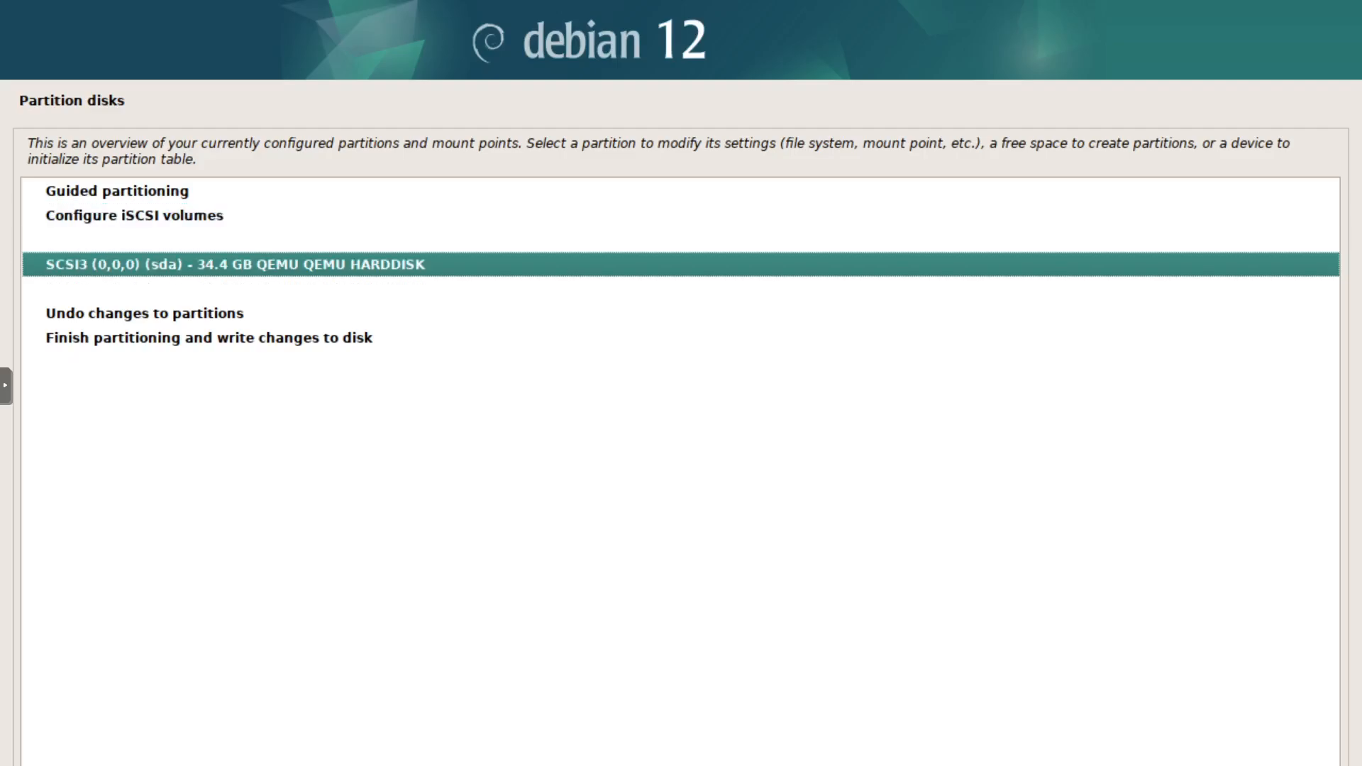
key("Return")
key("Down")
key("Return")
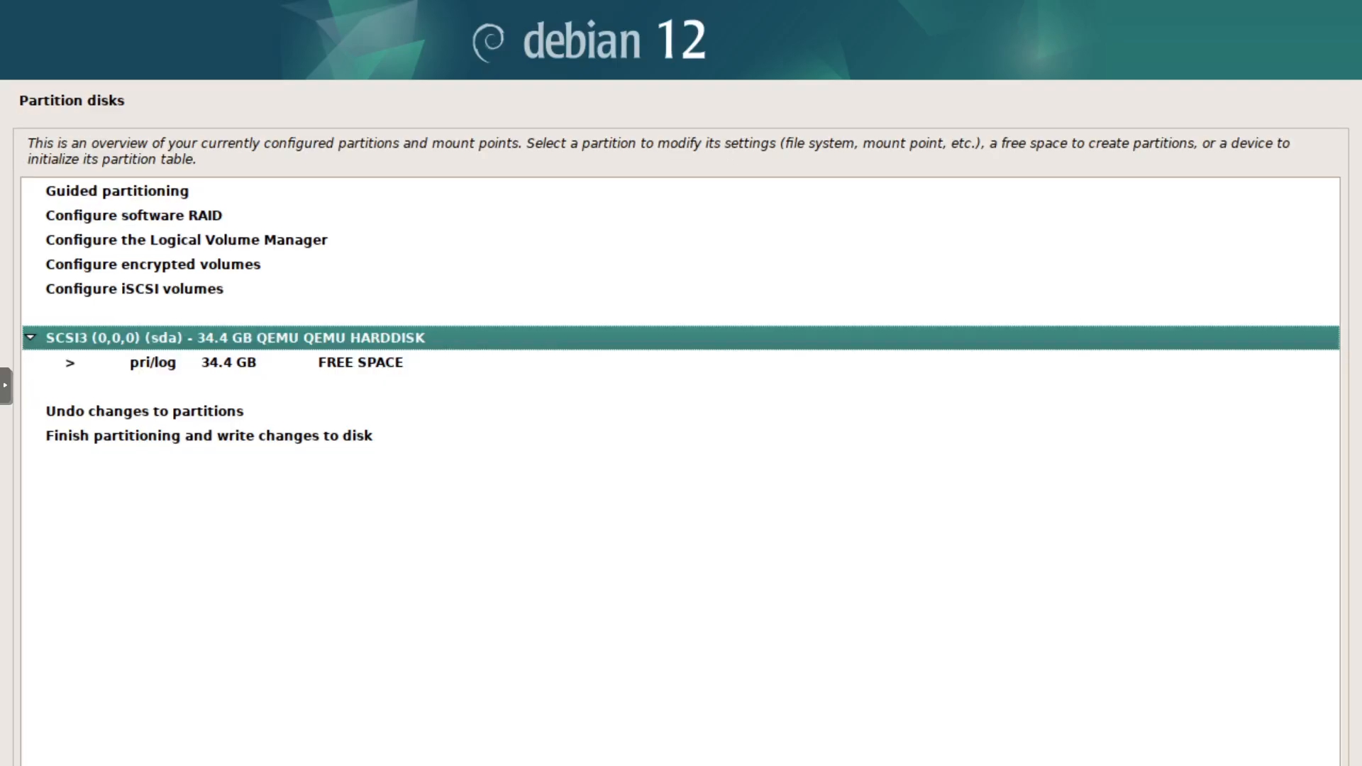
Create a primary partition in the disk's free space using the full 34.4 GB.
key("Down")
key("Return")
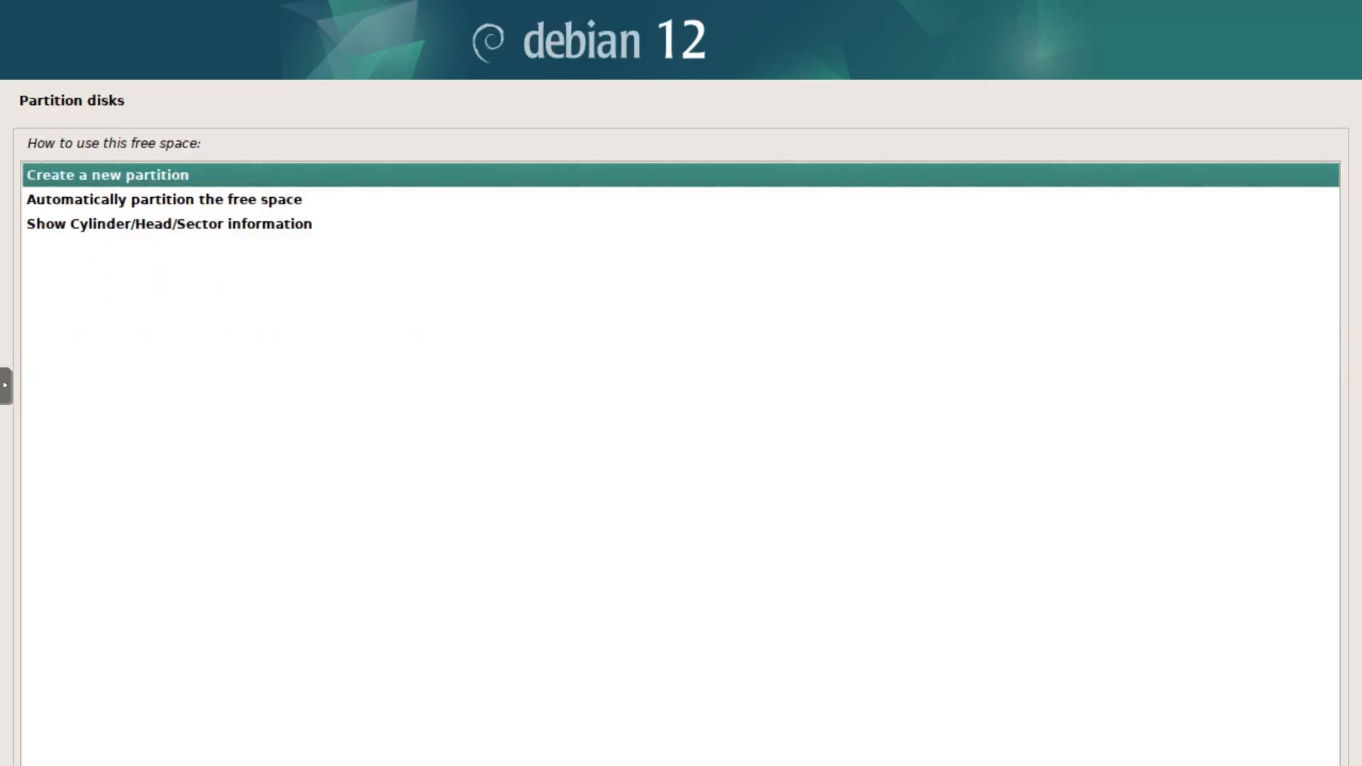
key("Return")
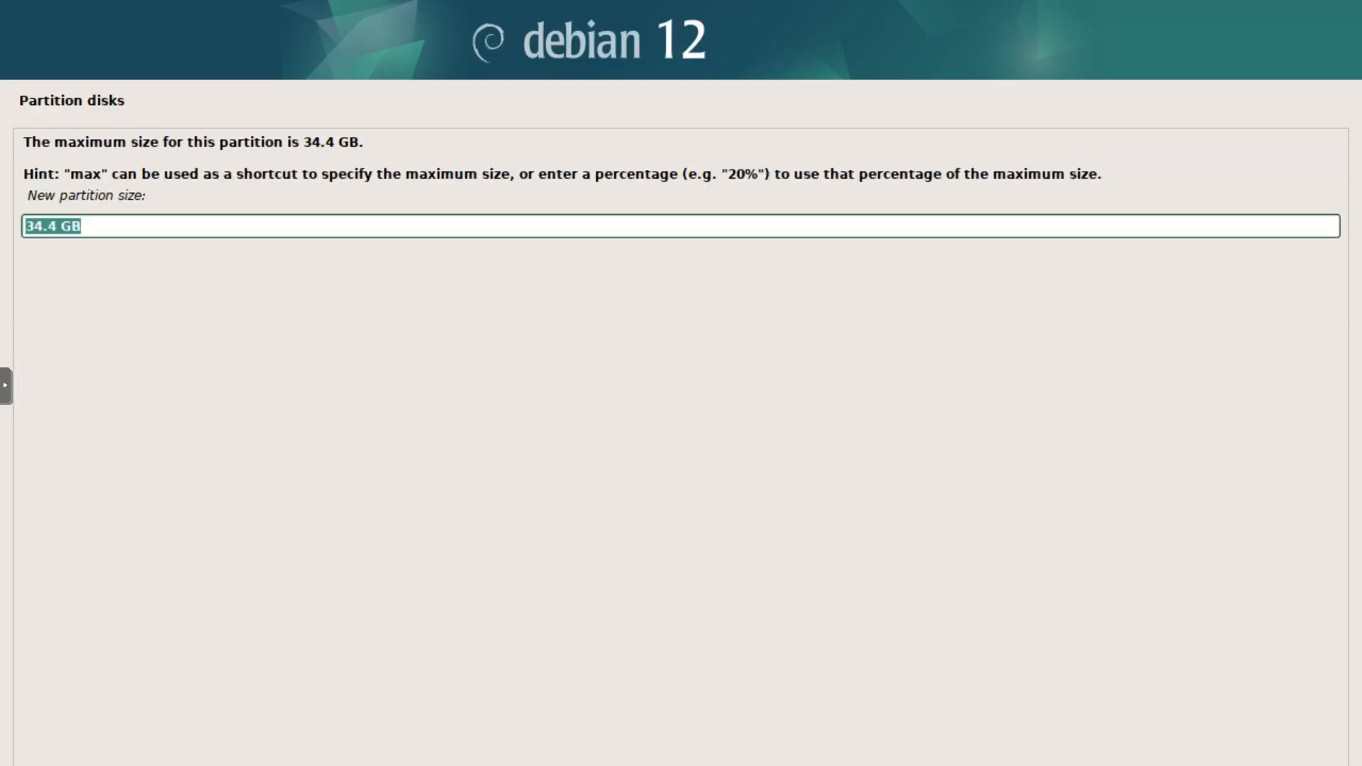
key("Return")
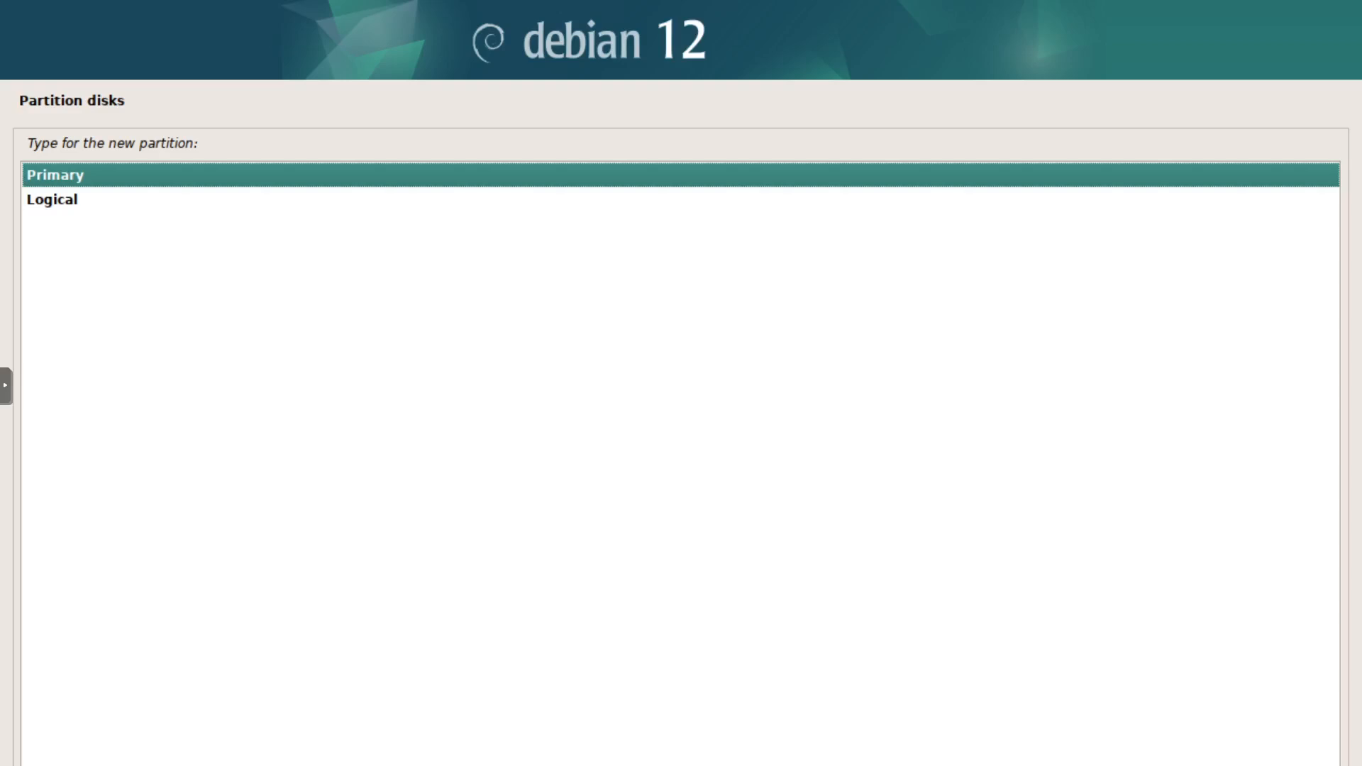
key("Return")
Finish setting up the new partition with the default Ext4 file system and the mount point /.
key("Down")
key("Down")
key("Down")
key("Down")
key("Down")
key("Down")
key("Down")
key("Down")
key("Down")
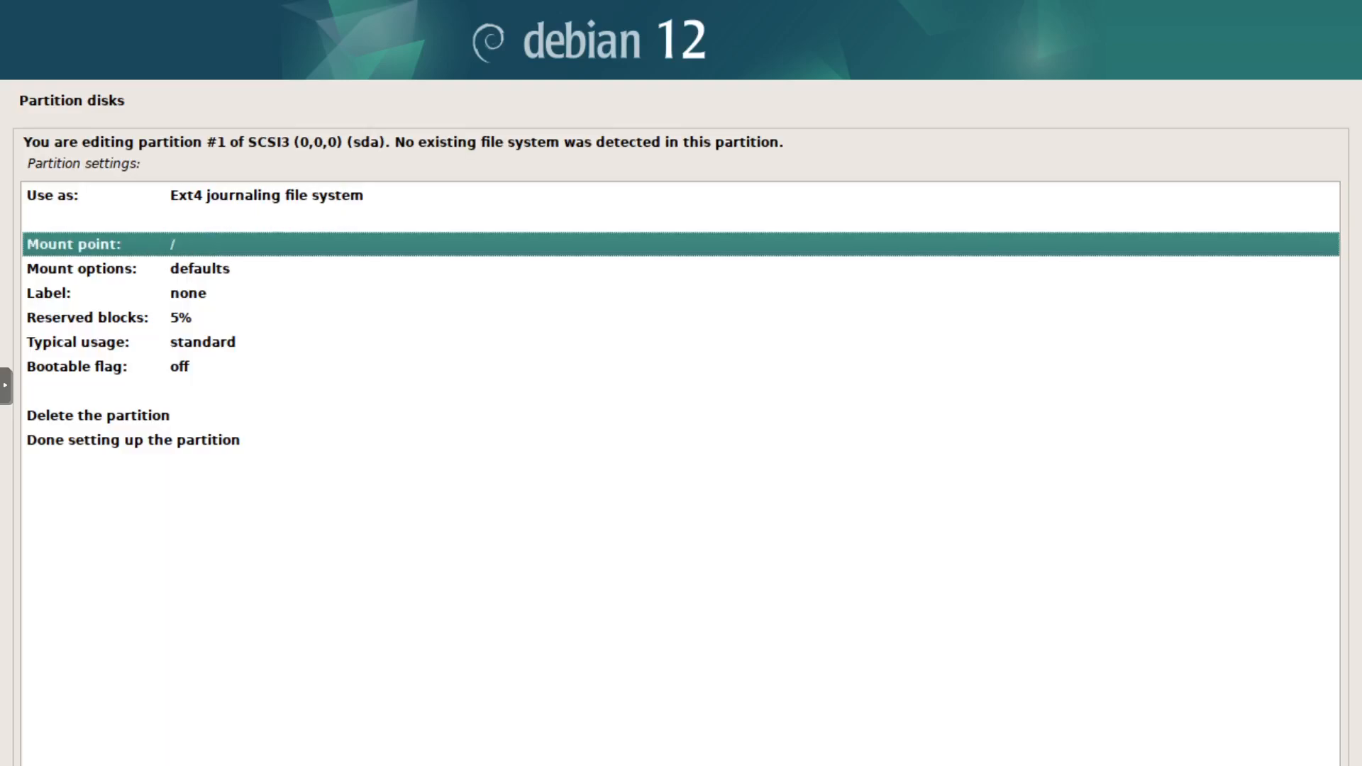
key("Down")
key("Return")
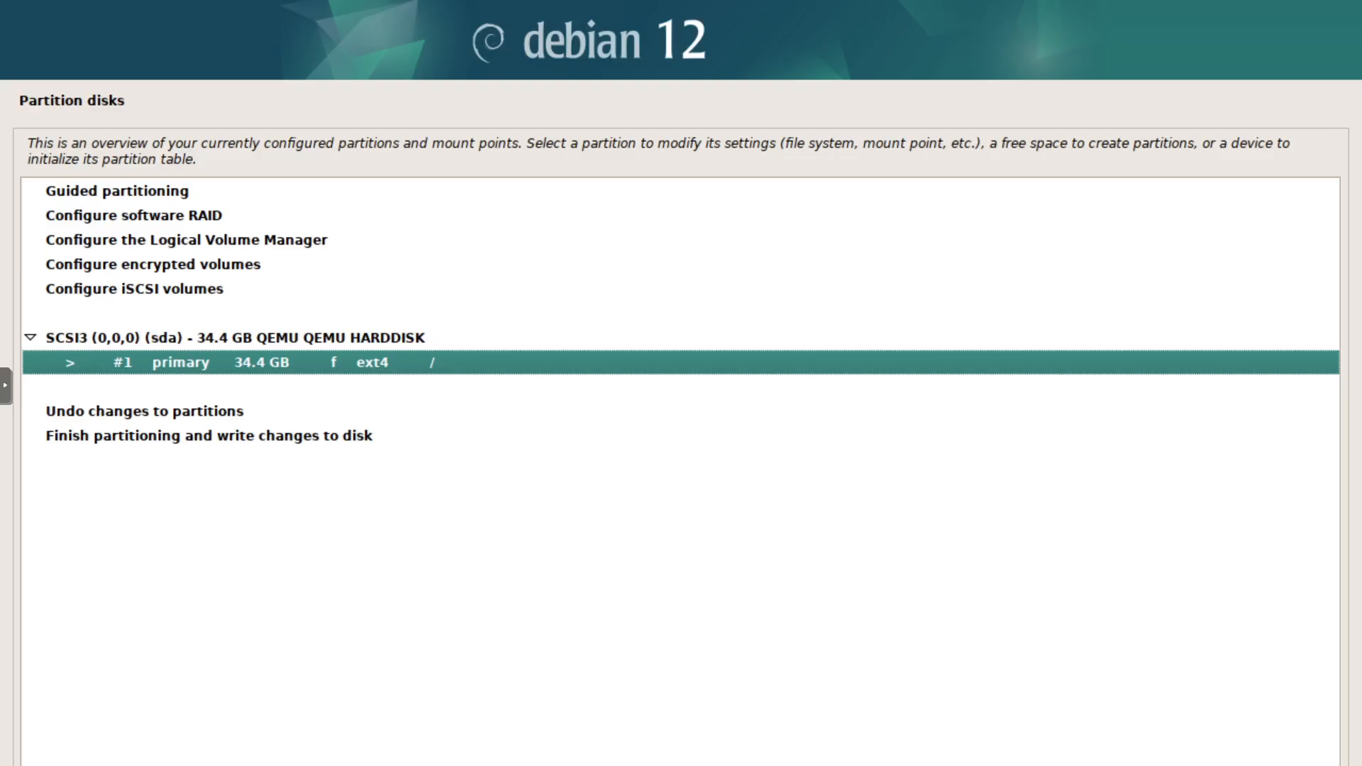
Finish partitioning without a swap partition and write the changes to the disk.
key("Down")
key("Down")
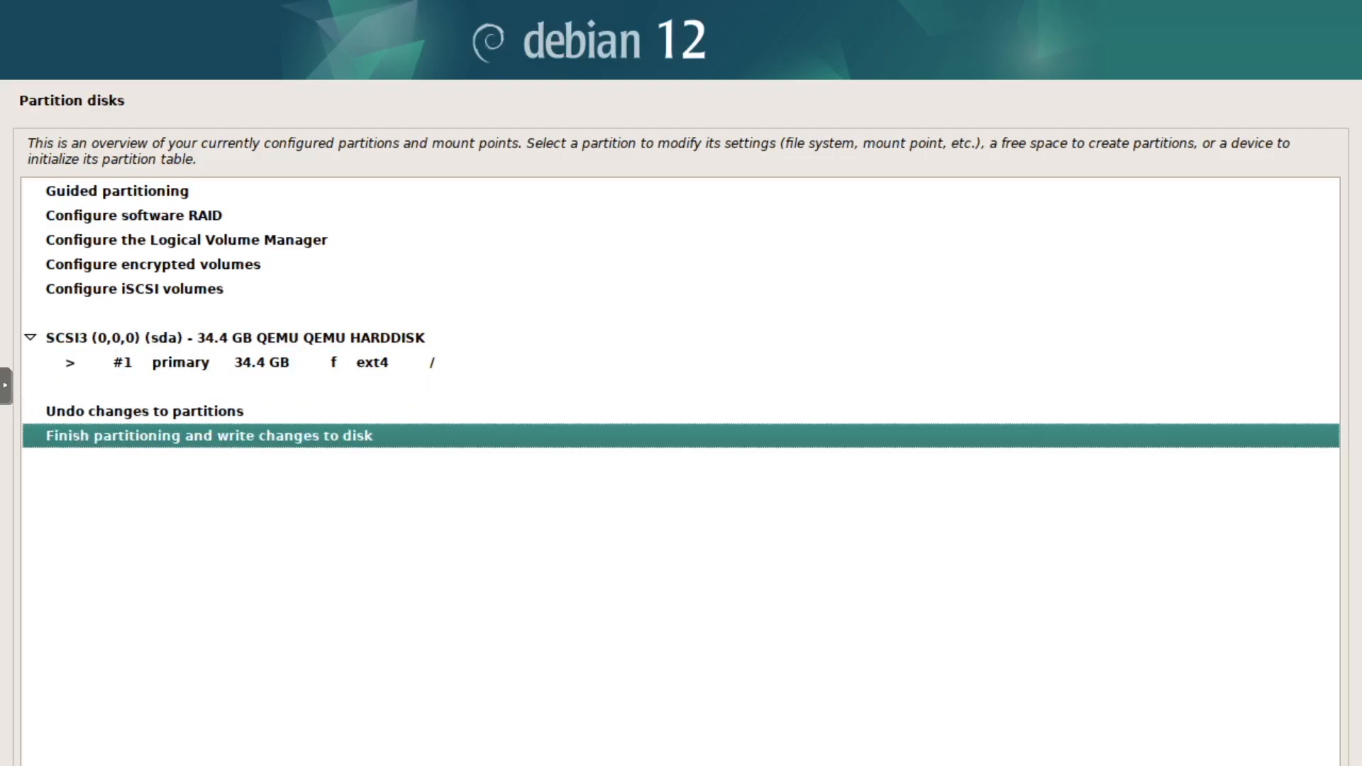
key("Return")
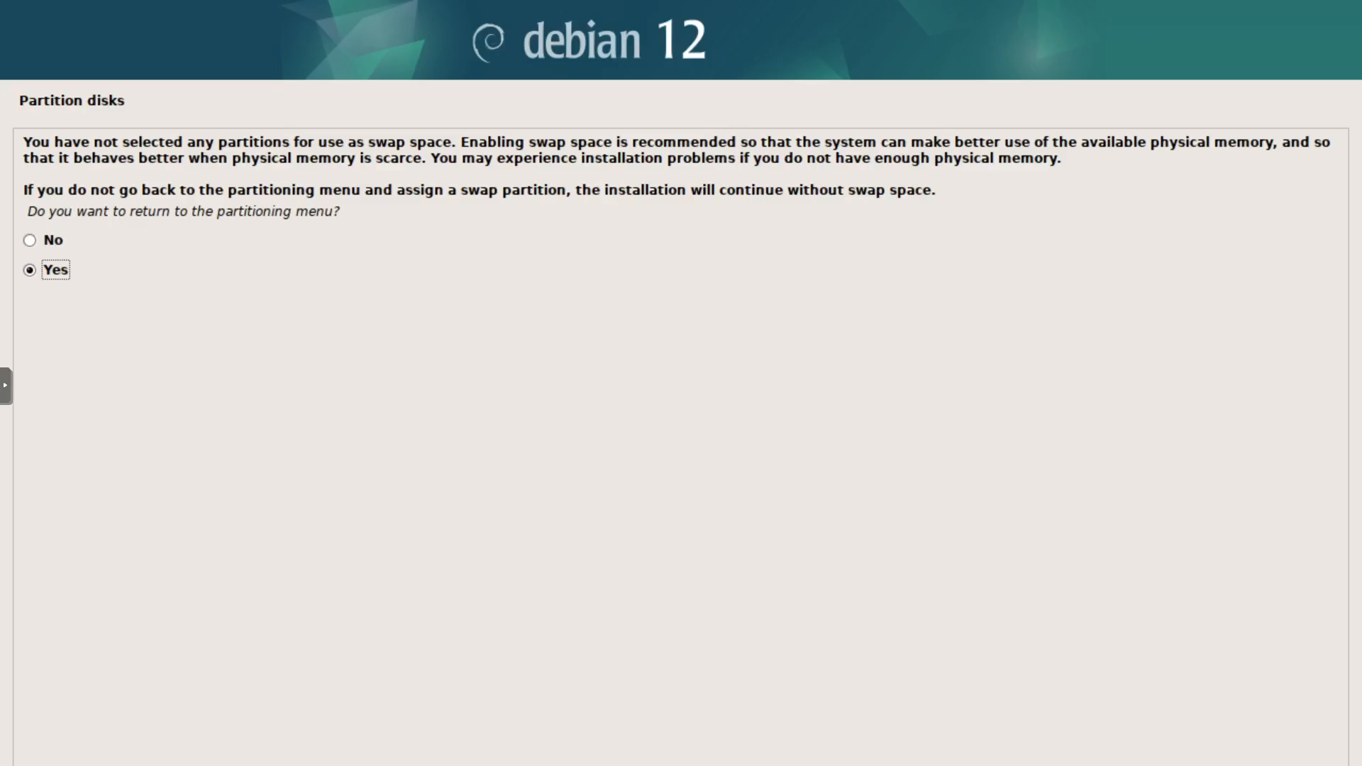
key("Up")
key("Return")
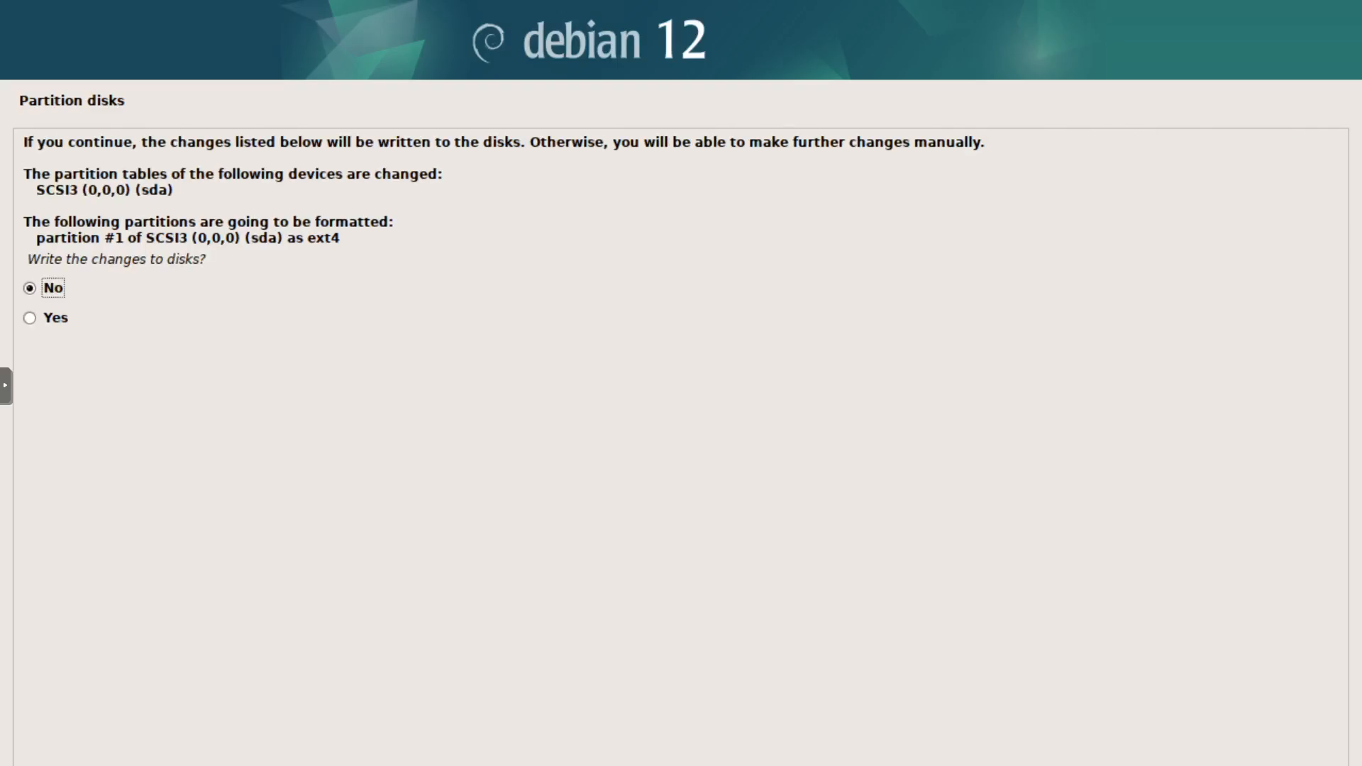
key("Down")
key("Return")
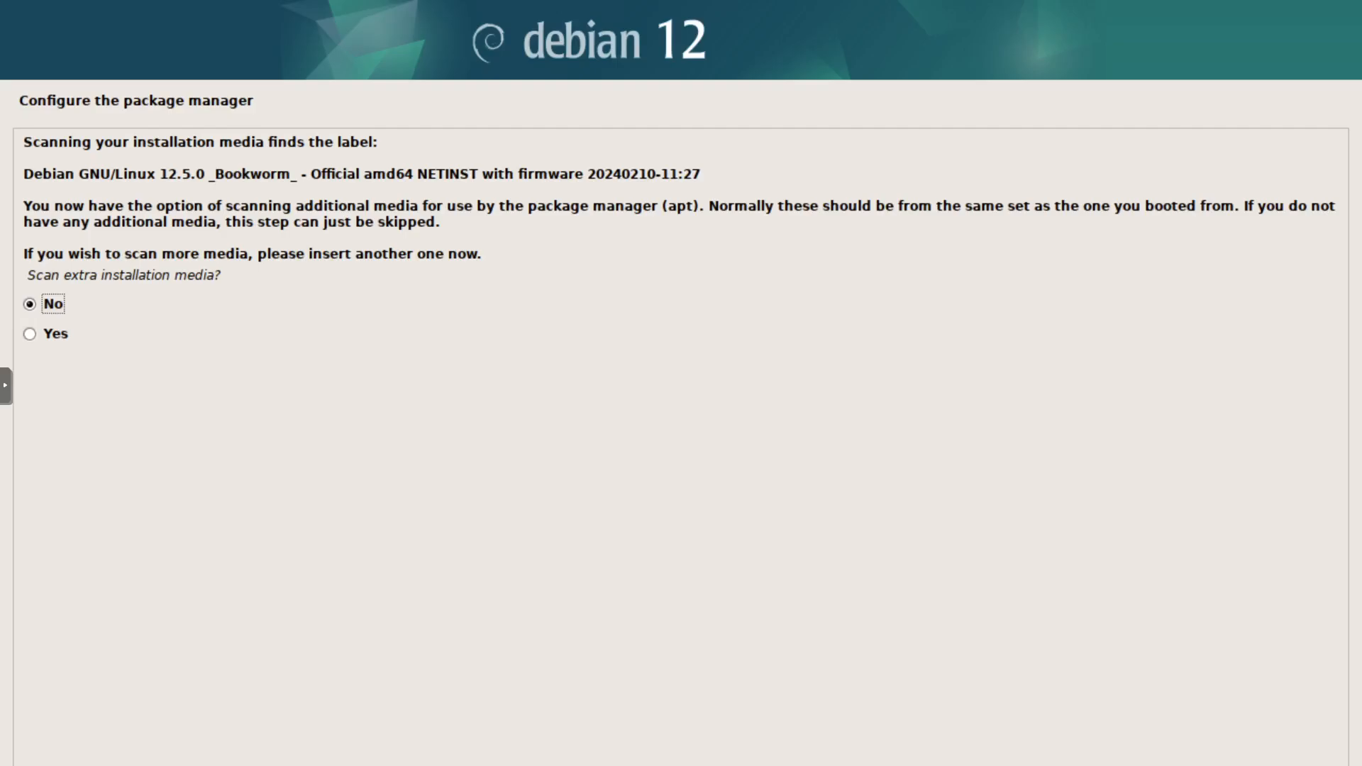
Configure the package manager without extra installation media or an HTTP proxy, using the default Debian archive mirror in Canada.
key("Return")
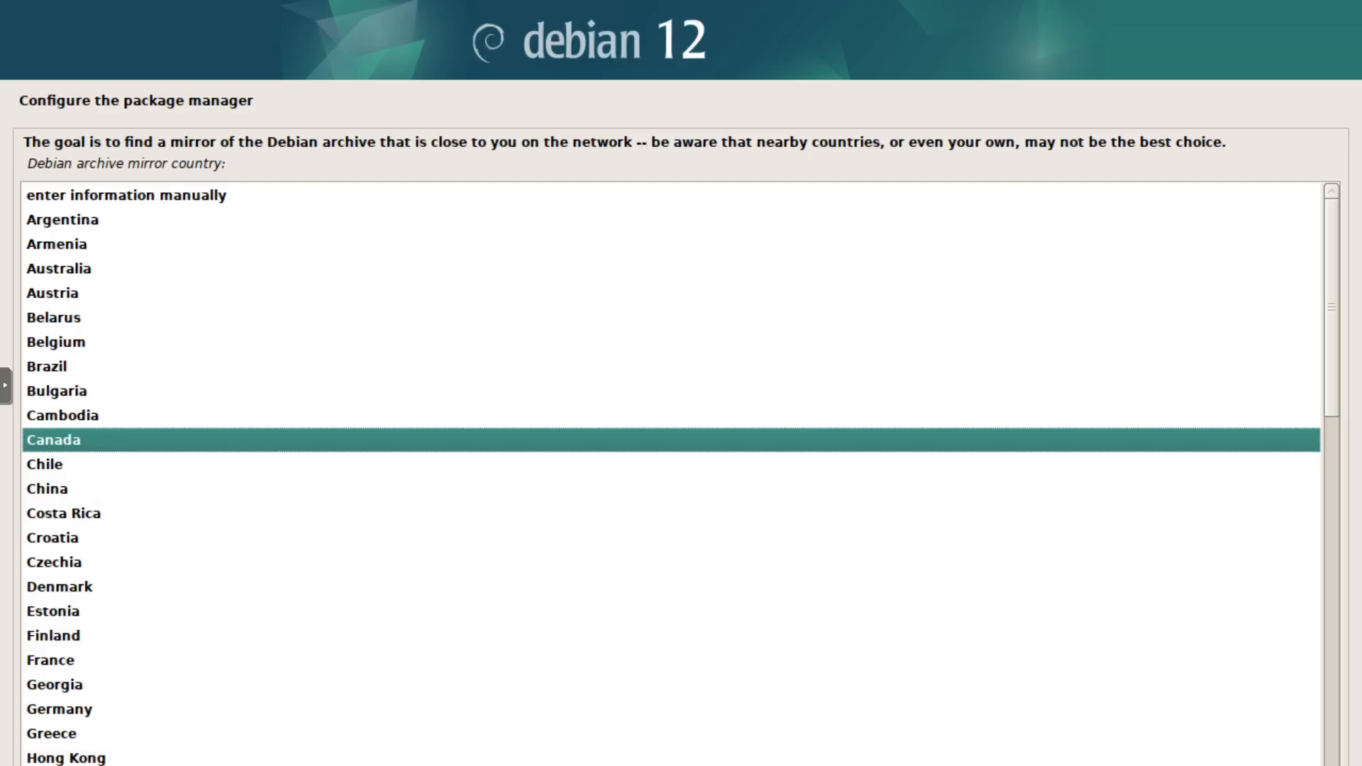
key("Return")
key("Return")
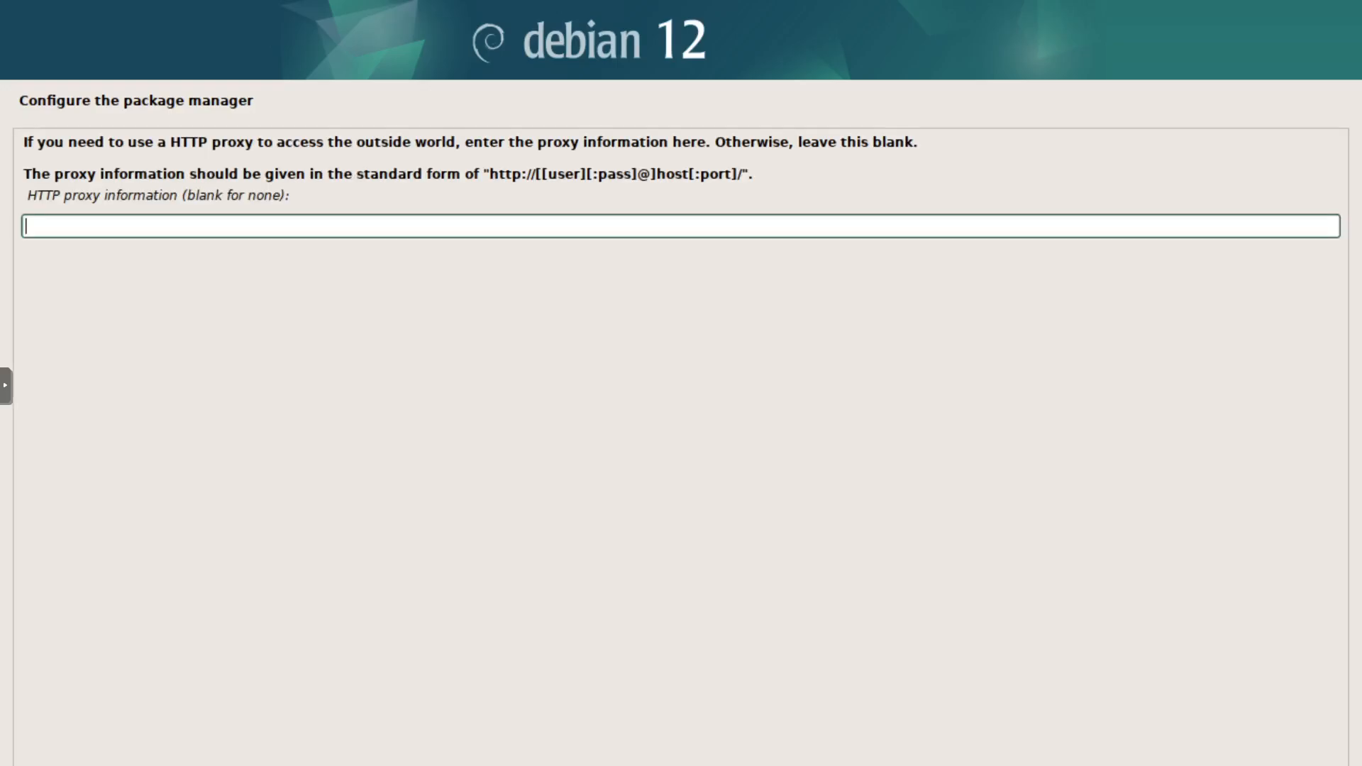
key("Return")
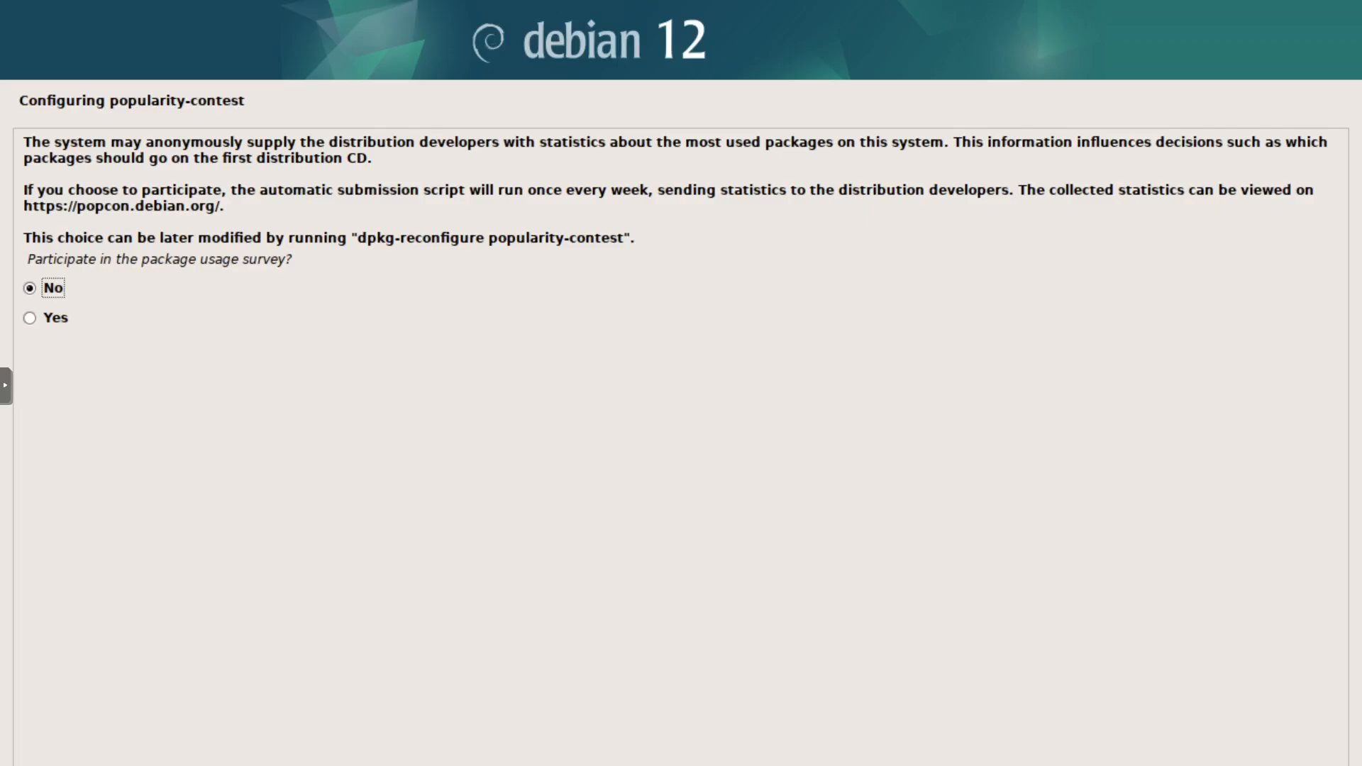
Opt in to the package usage survey and install only the SSH server and standard system utilities, without a desktop environment.
key("Down")
key("Return")
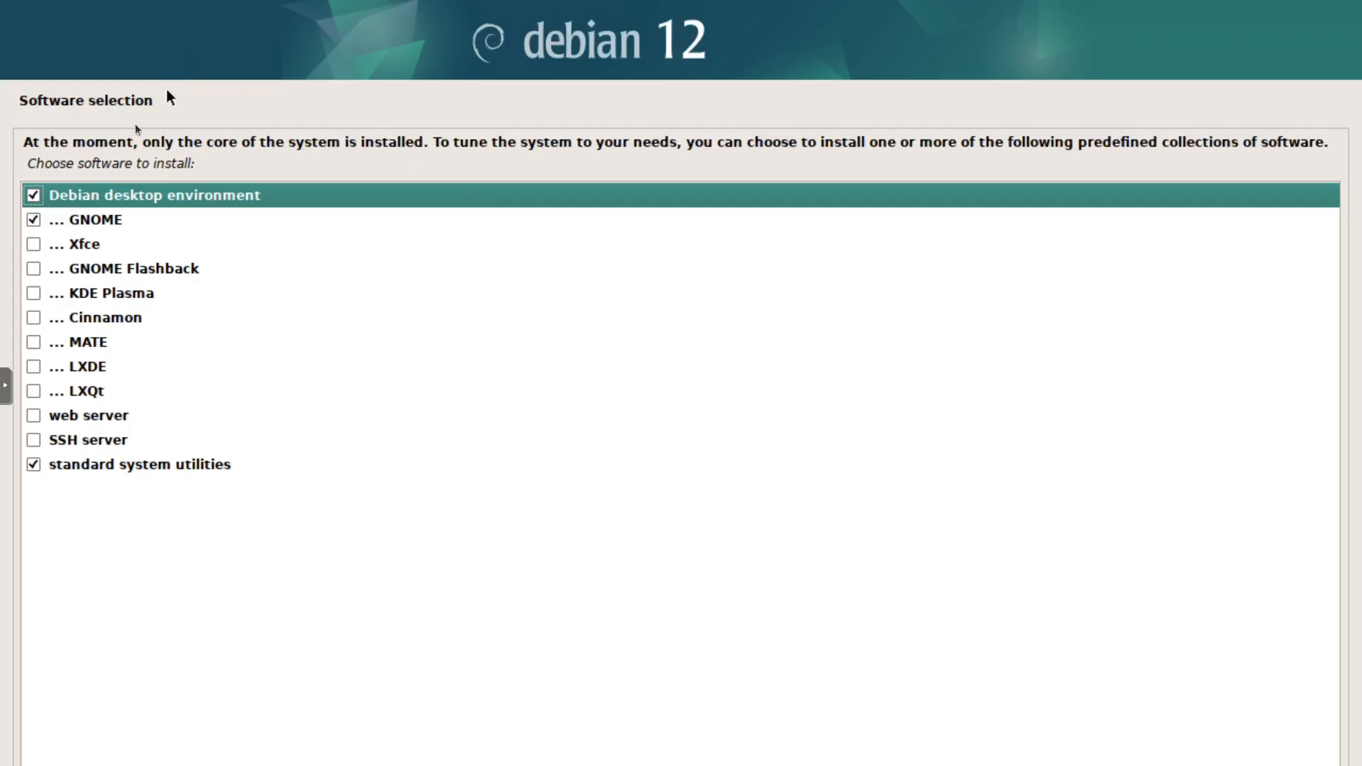
left_click(35, 222)
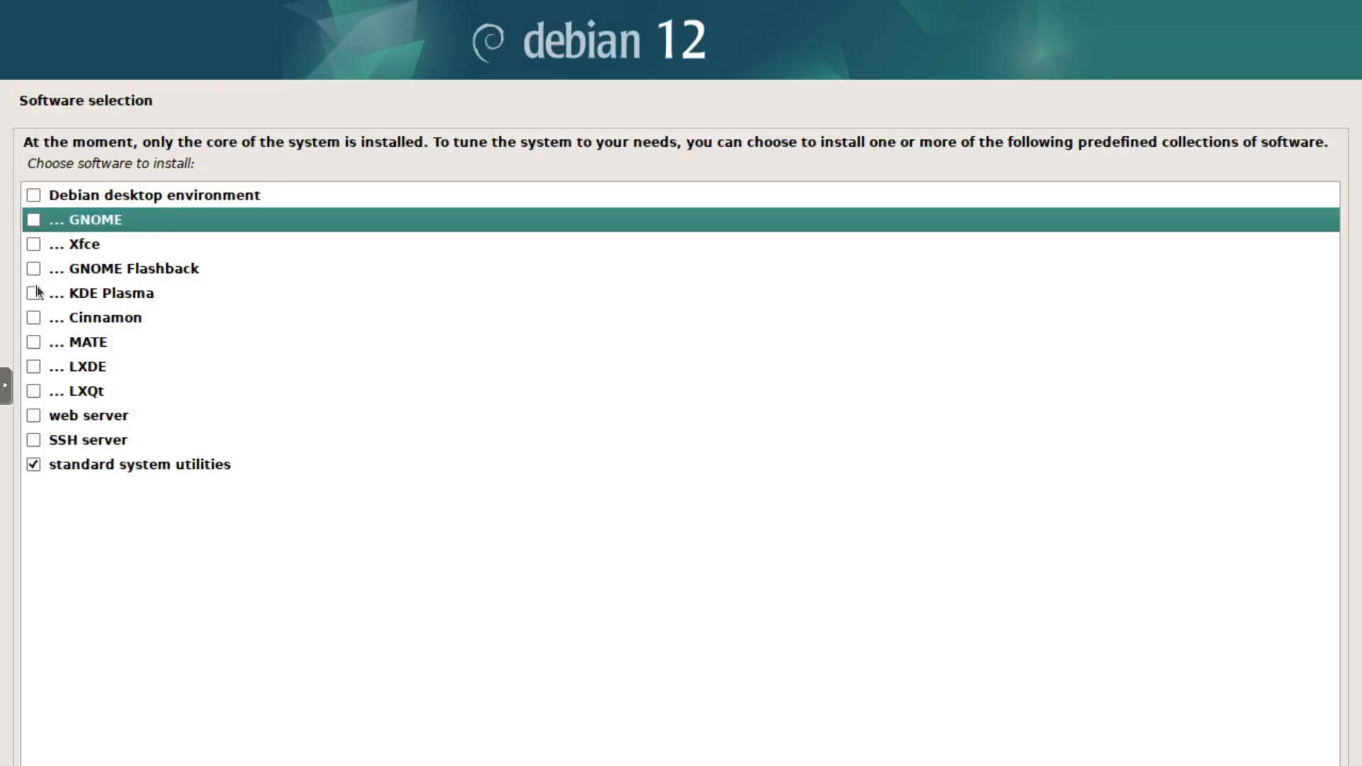
left_click(37, 441)
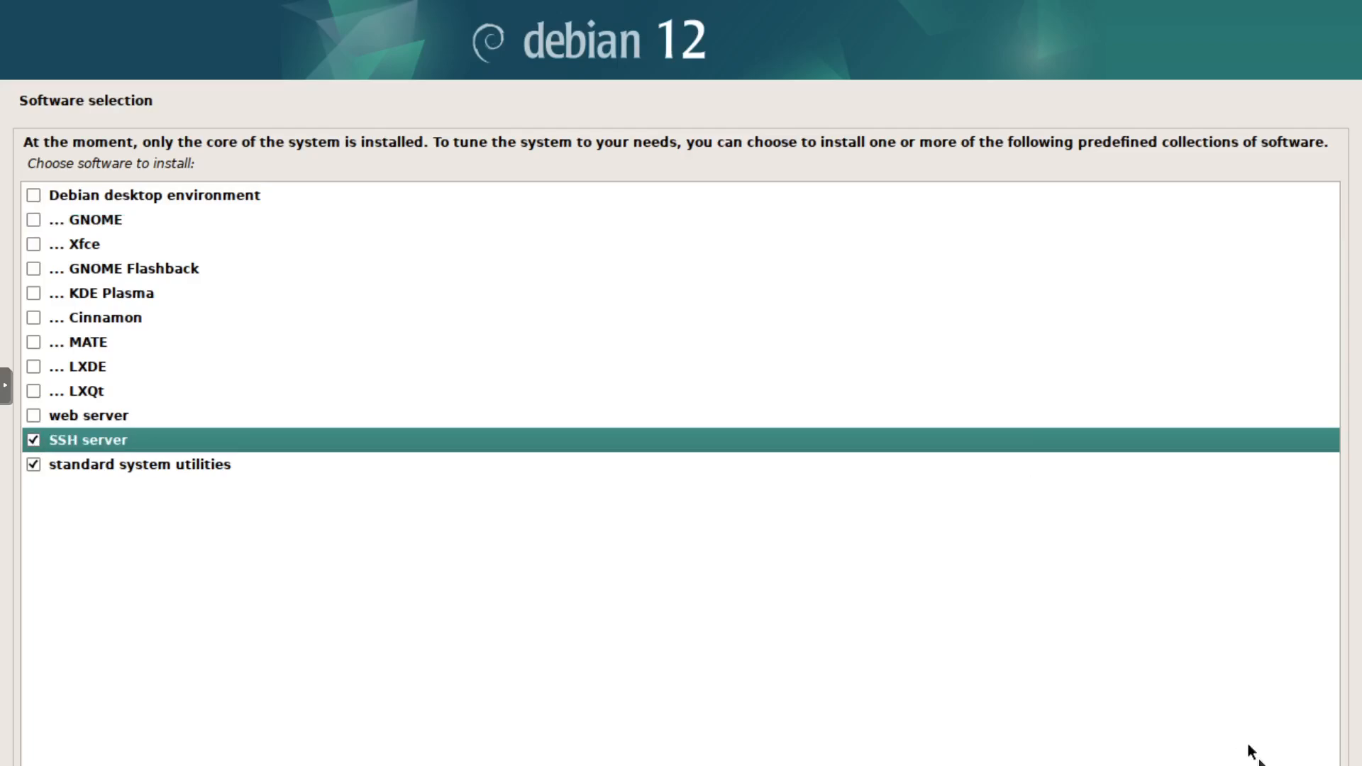
left_click(1266, 765)
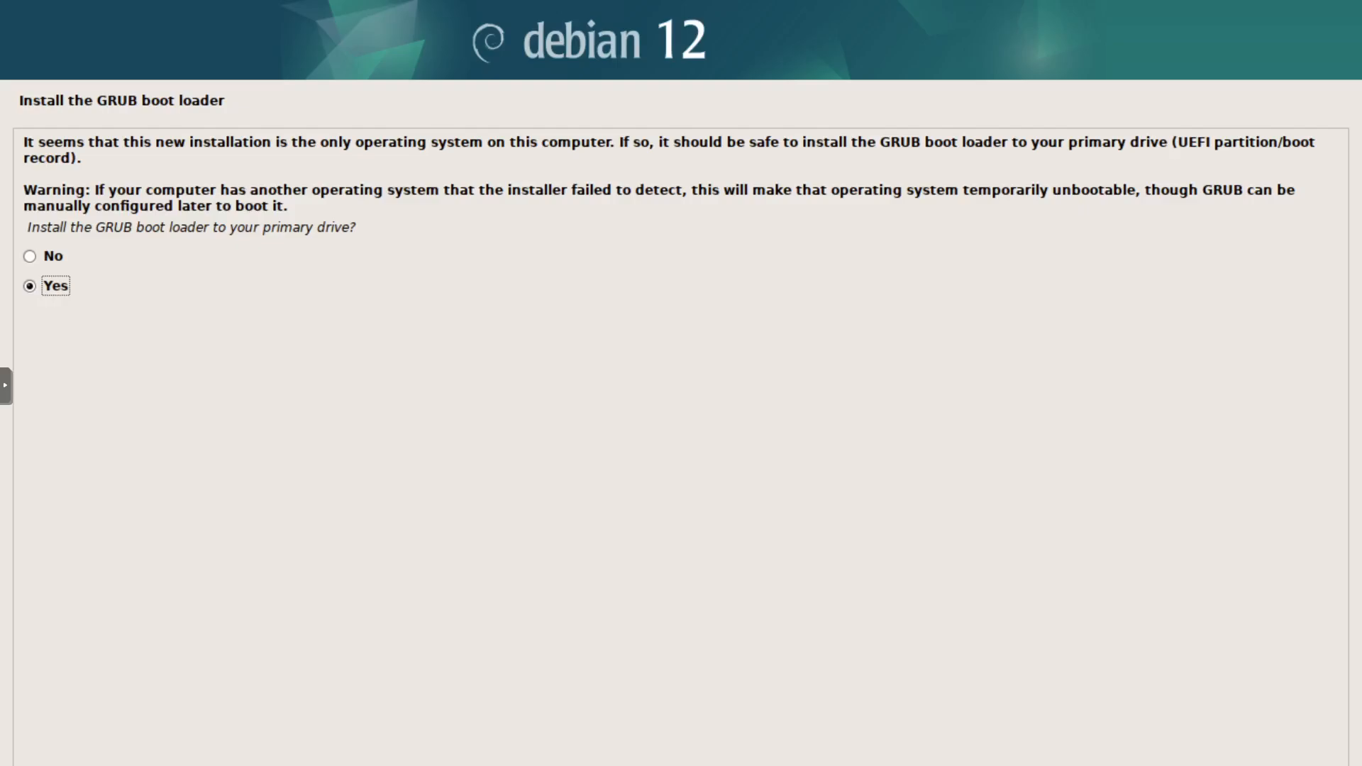
Install the GRUB boot loader to /dev/sda and reboot into the newly installed system.
key("Return")
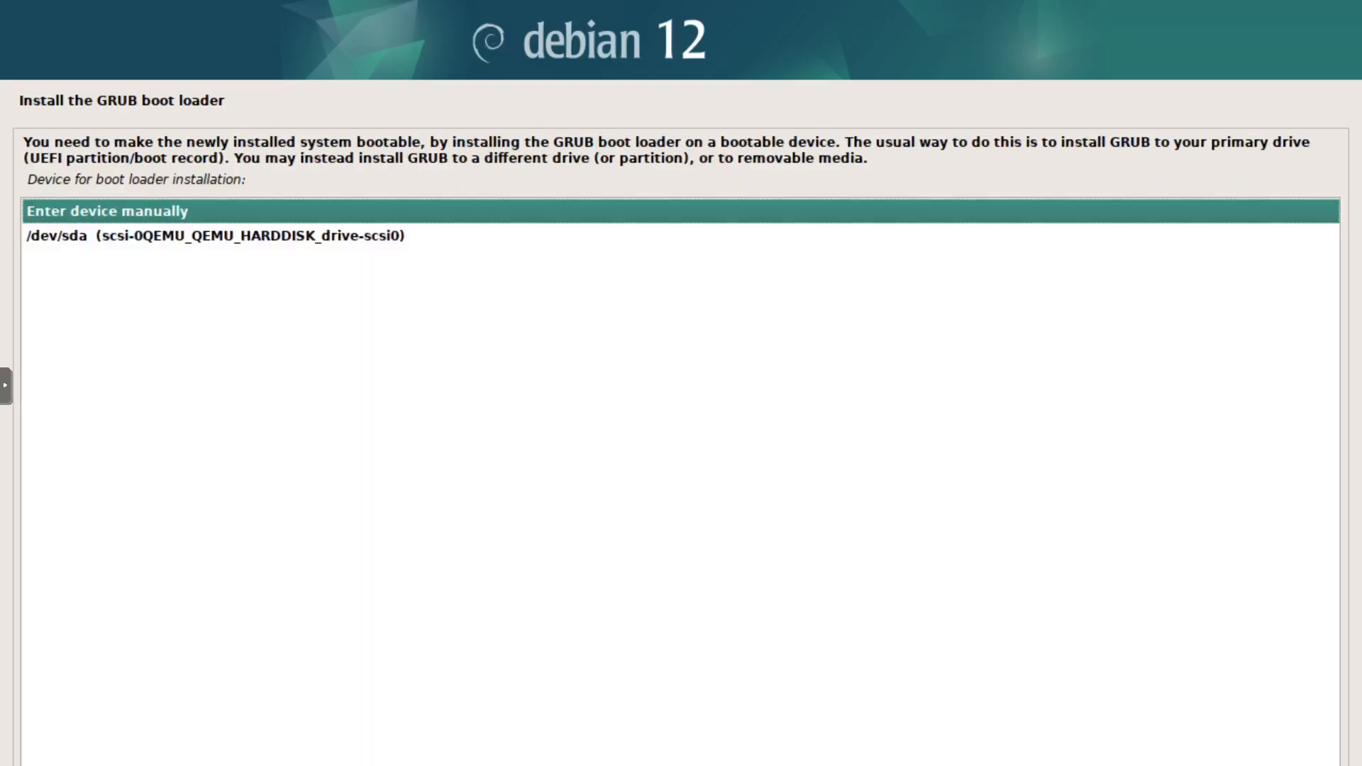
key("Down")
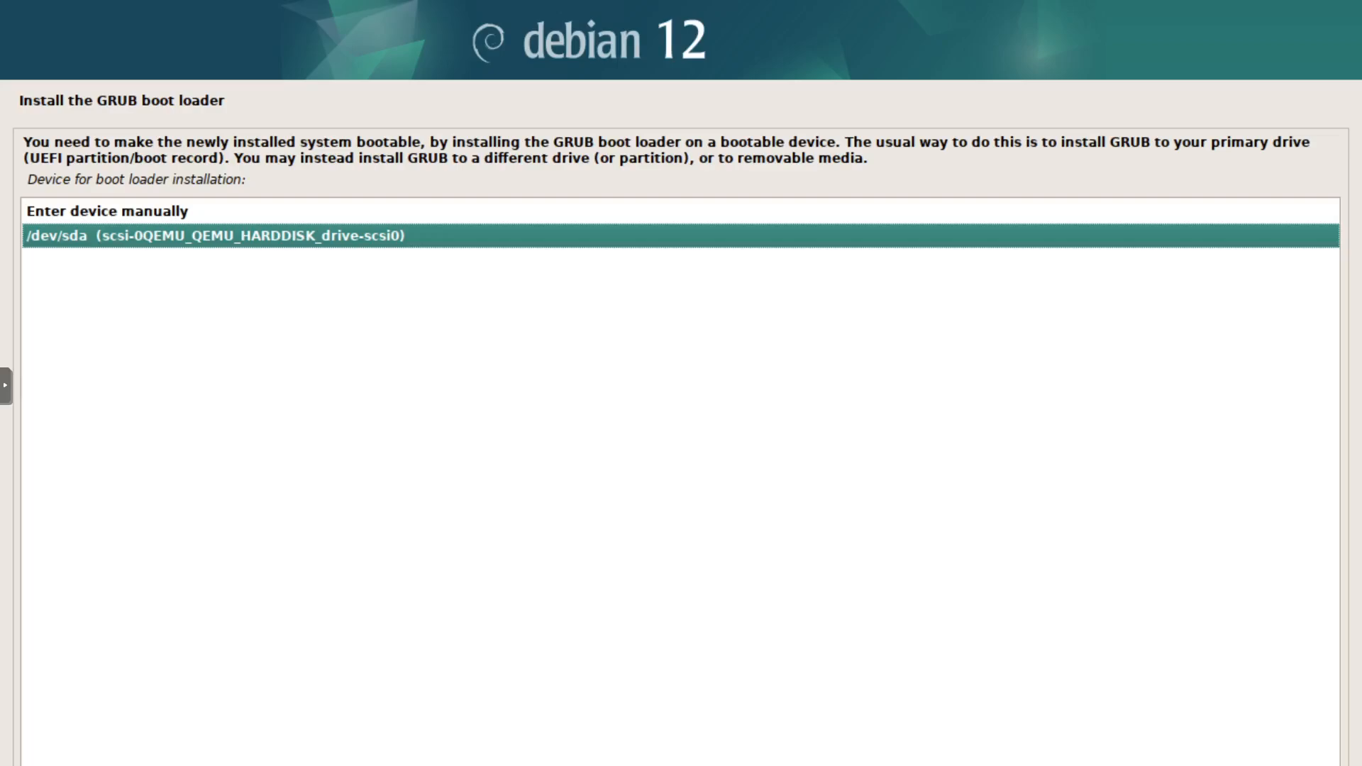
key("Return")
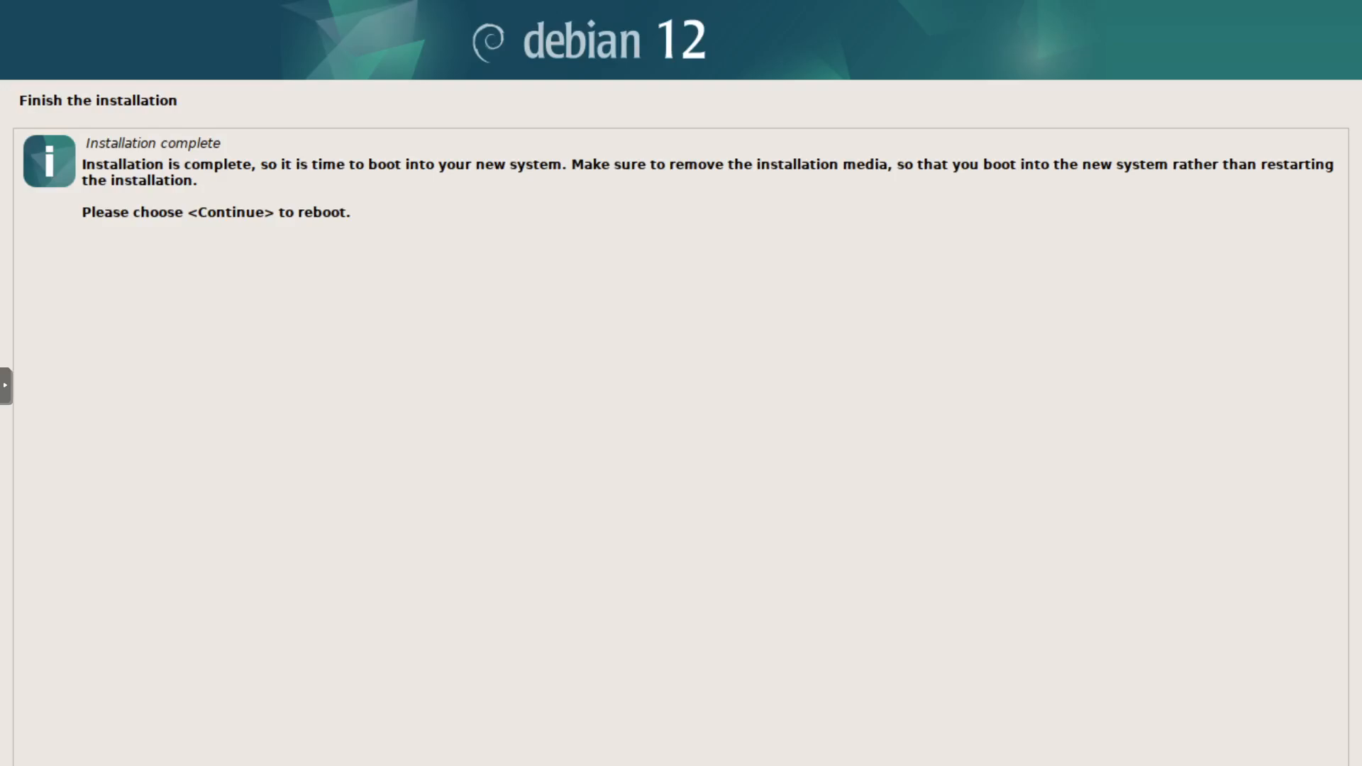
key("Return")
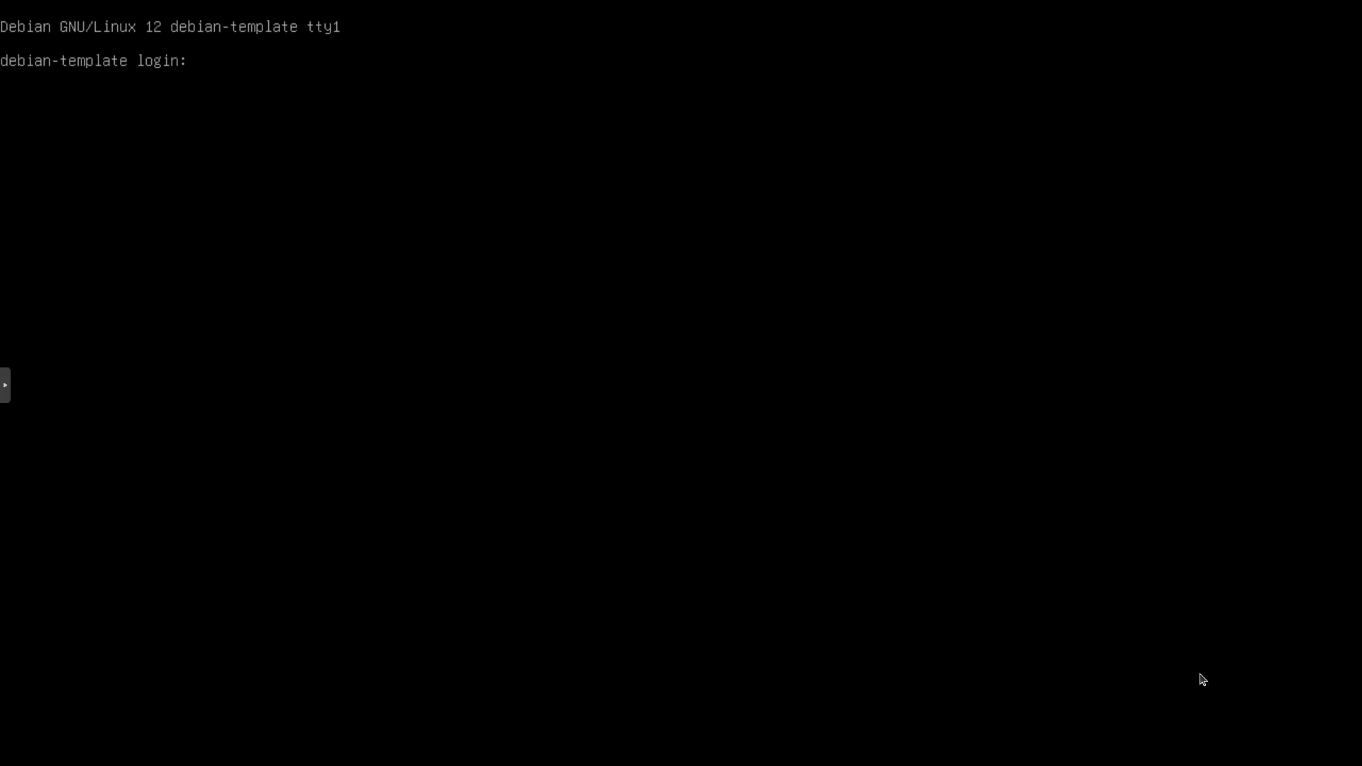
Log in to debian-template as root with the root account password.
type("root")
key("Return")
key("Return")
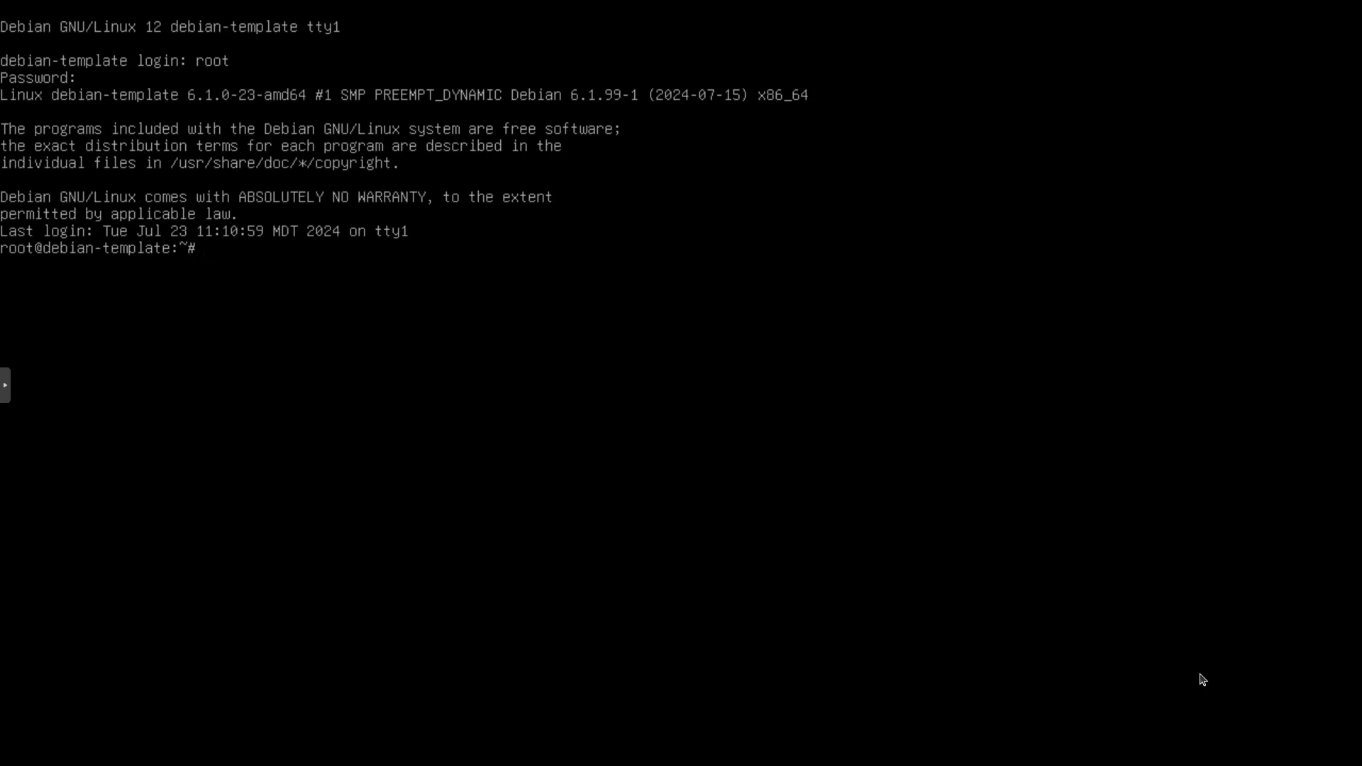
Try to refresh the system's packages by running update on its own.
type("upgr")
key("BackSpace")
type("date")
key("Return")
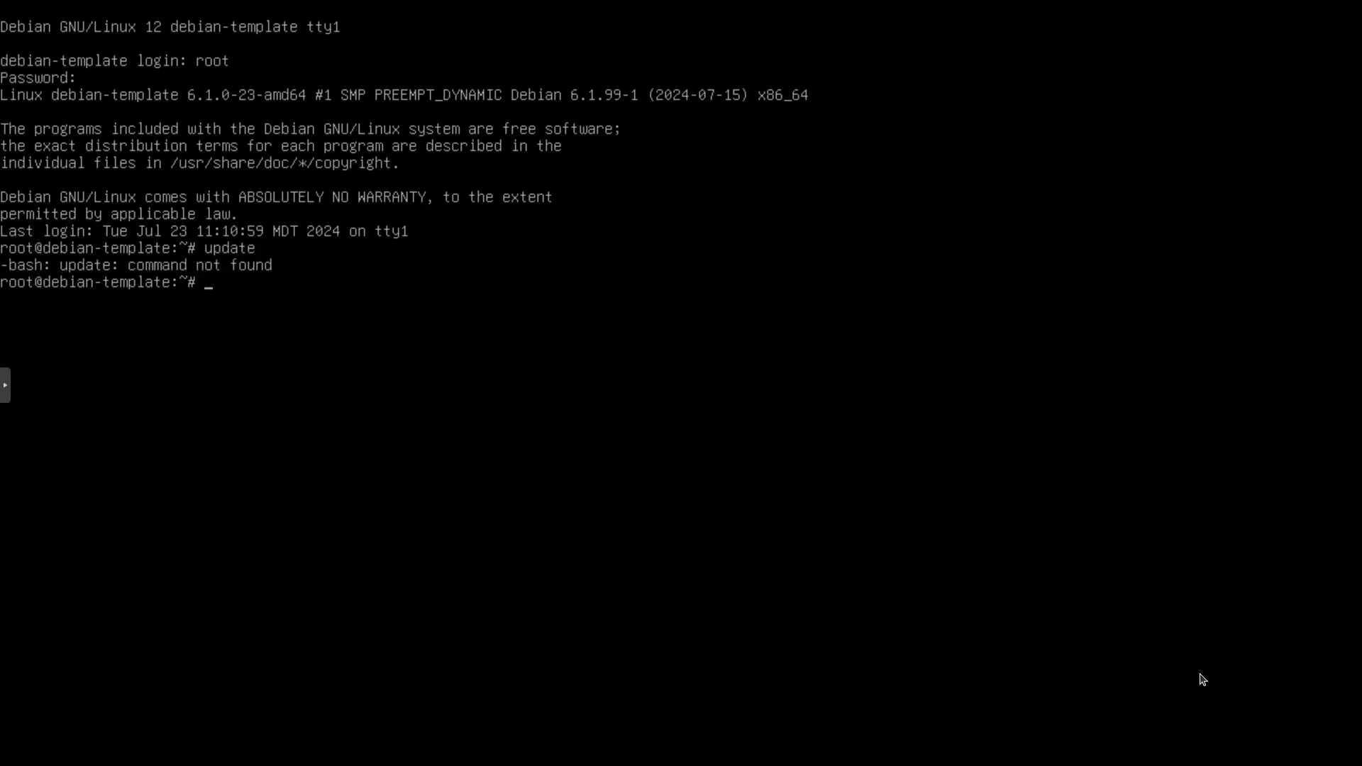
Refresh the package lists by running apt update.
type("sudo")
key("BackSpace")
key("BackSpace")
key("BackSpace")
key("BackSpace")
key("BackSpace")
type("apt update")
key("Return")
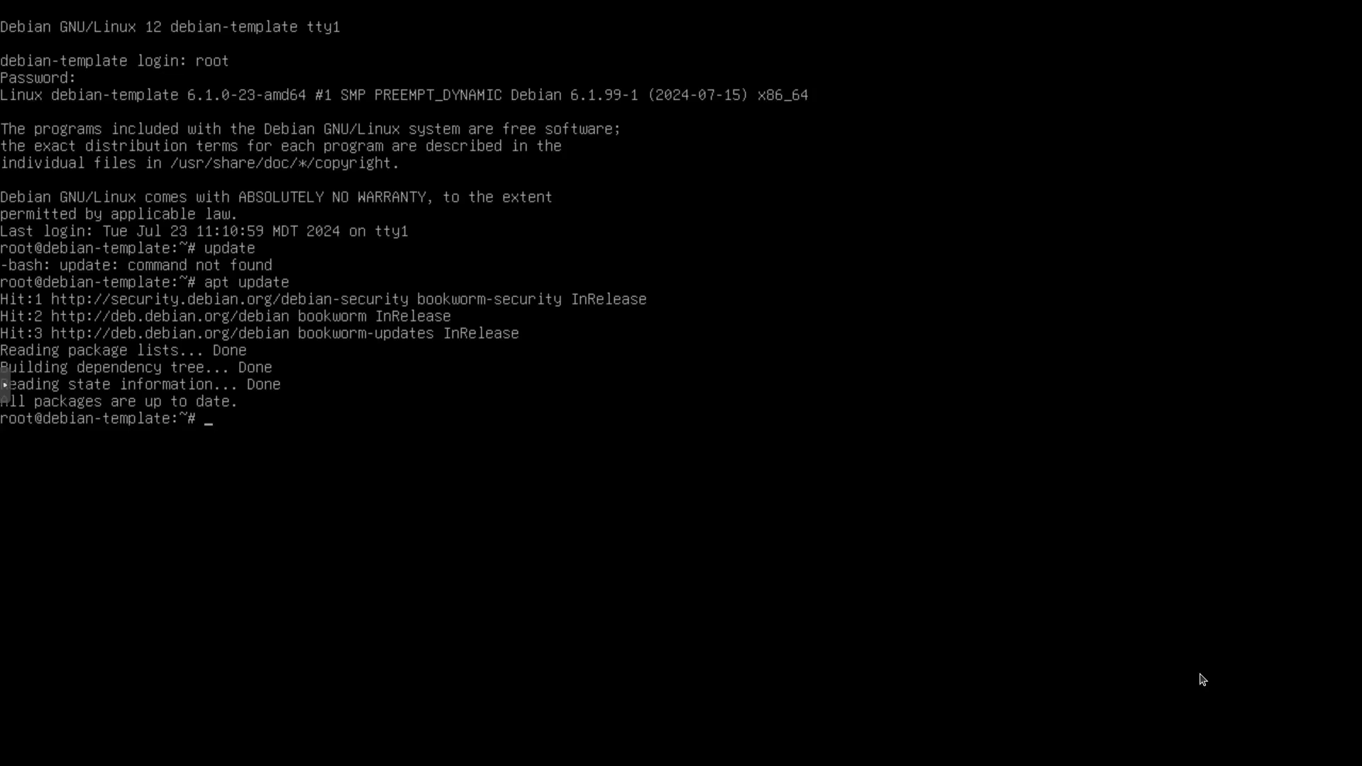
Install the packages vim-nox, qemu-guest-agent, cloud-init and cloud-initramfs-growroot with apt, accepting the additional packages.
type("apt is")
key("BackSpace")
type("nstall vim-nox")
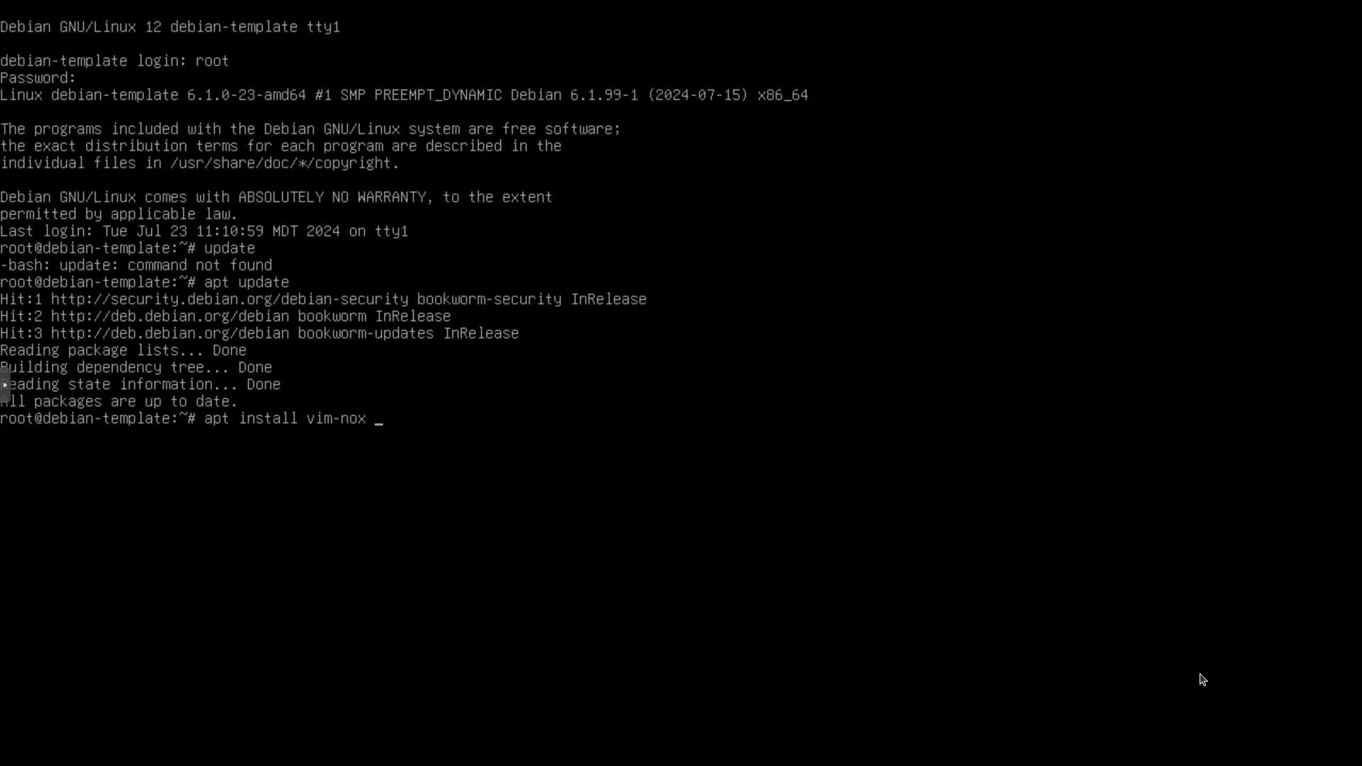
type("qemu-guest-agent")
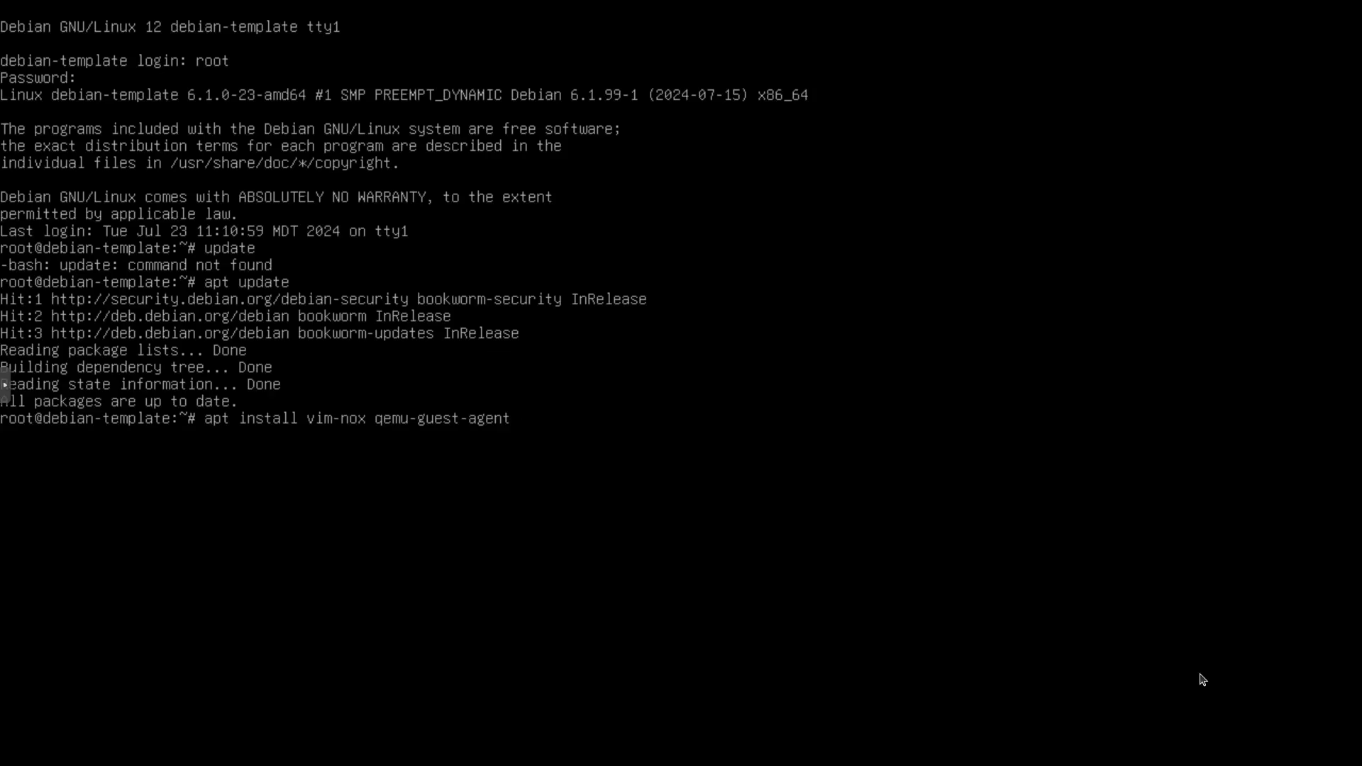
type(" cloud-init clout")
key("BackSpace")
type("d")
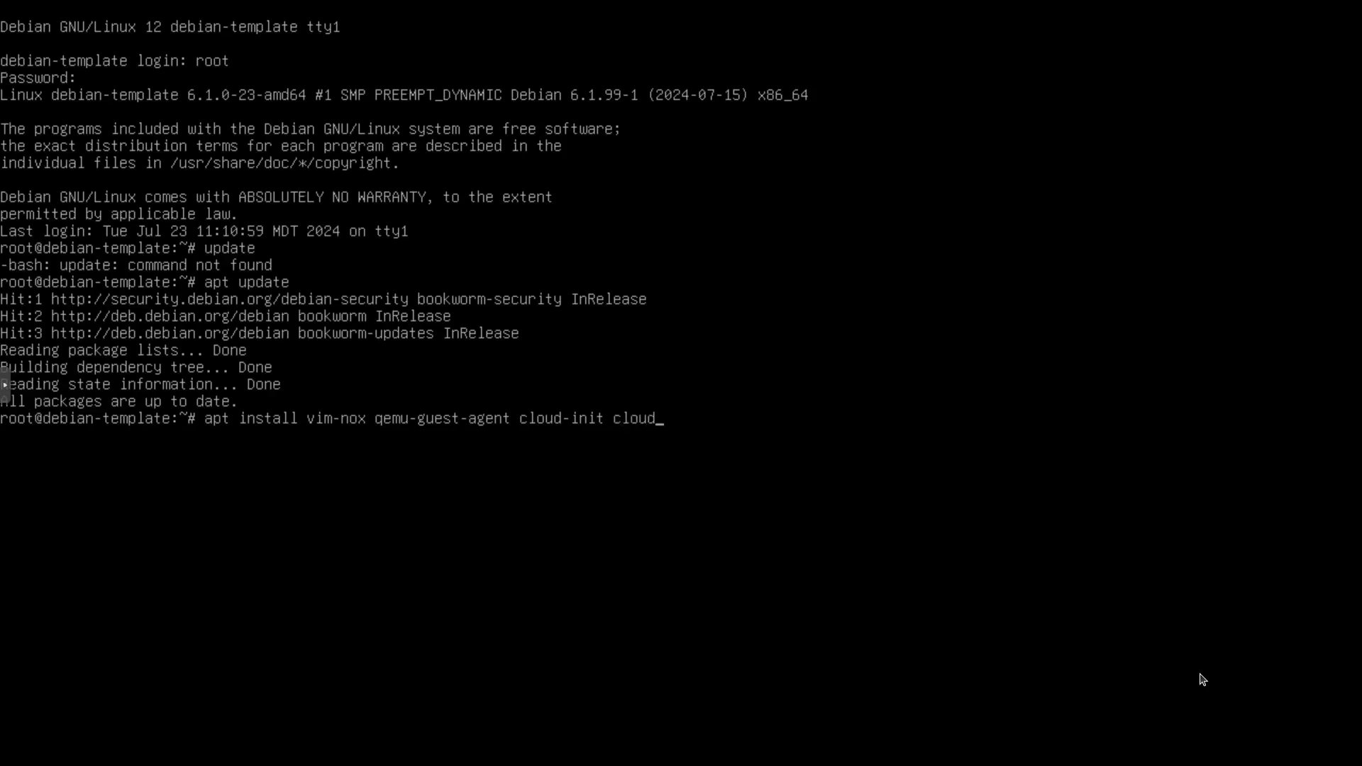
type("-initram")
key("Tab")
type("gr")
key("Tab")
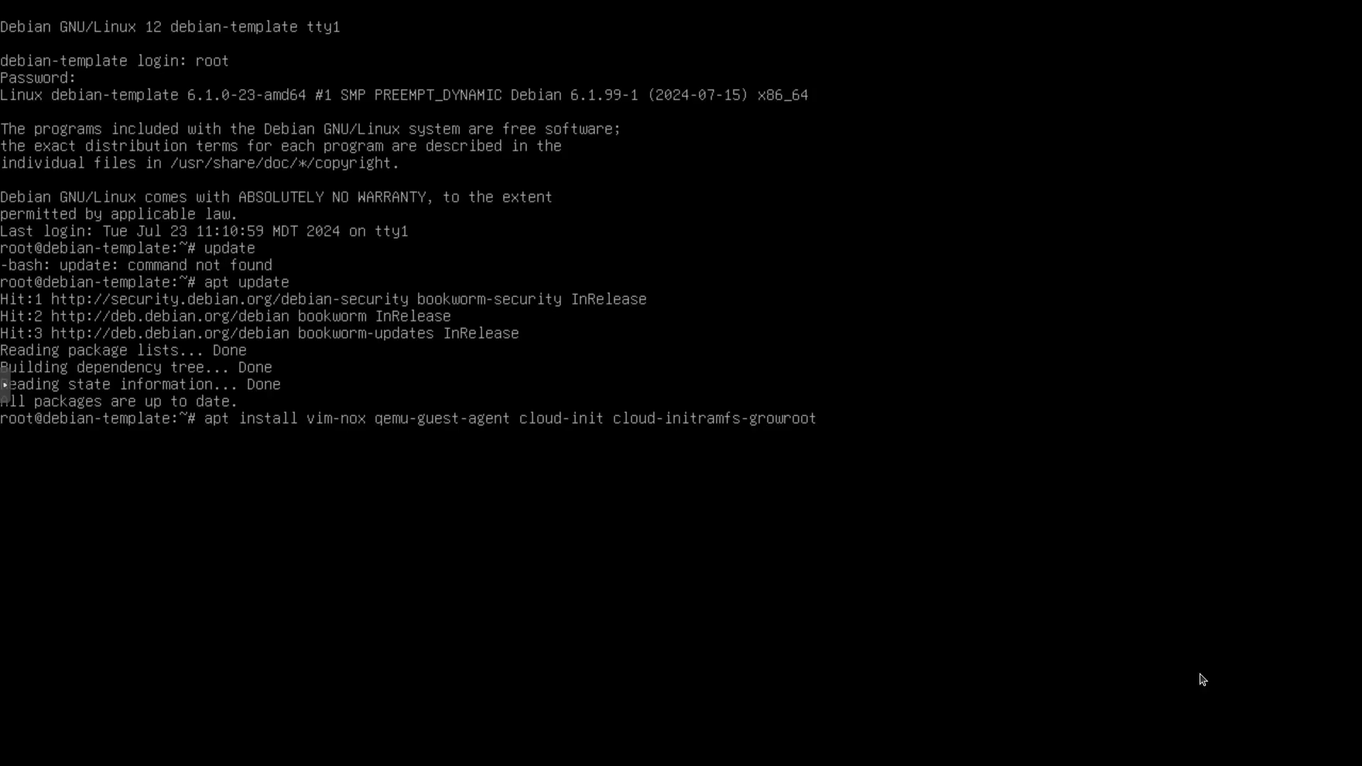
key("Return")
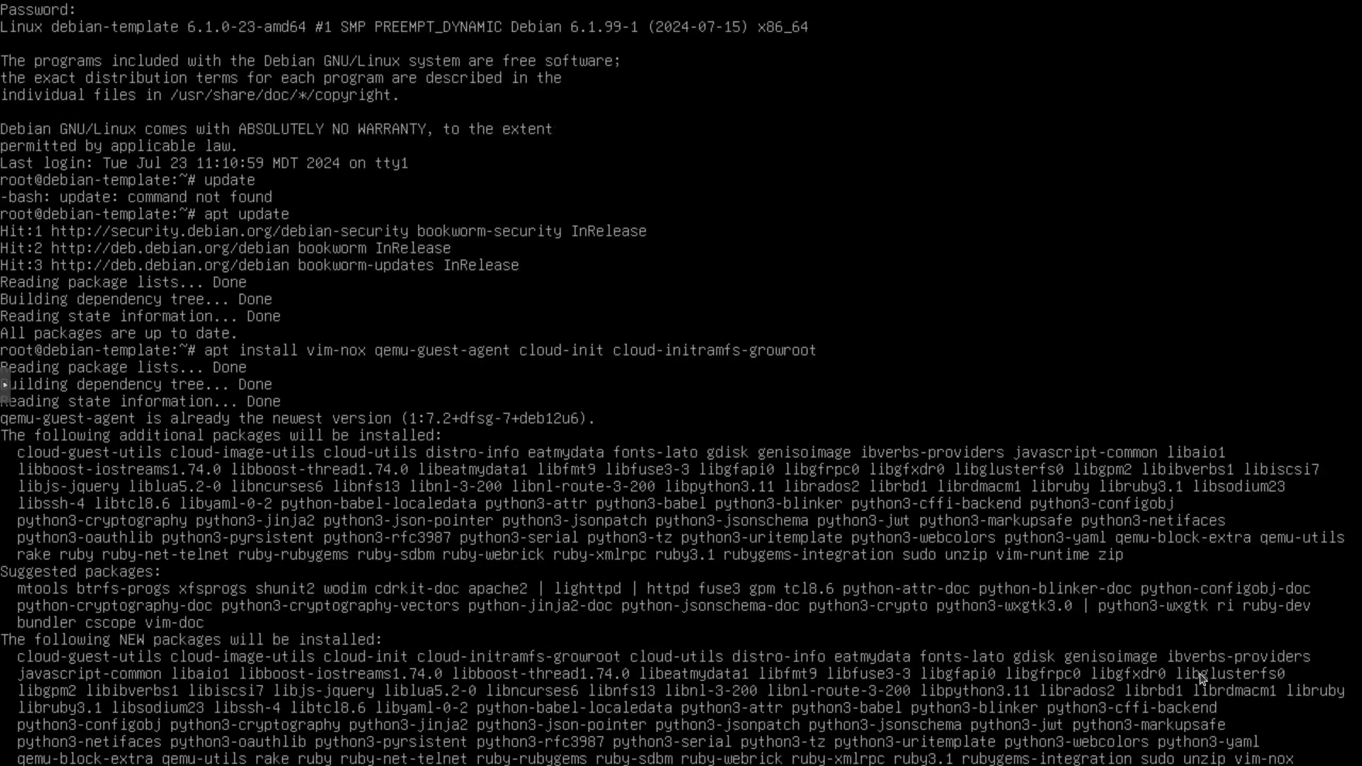
key("Return")
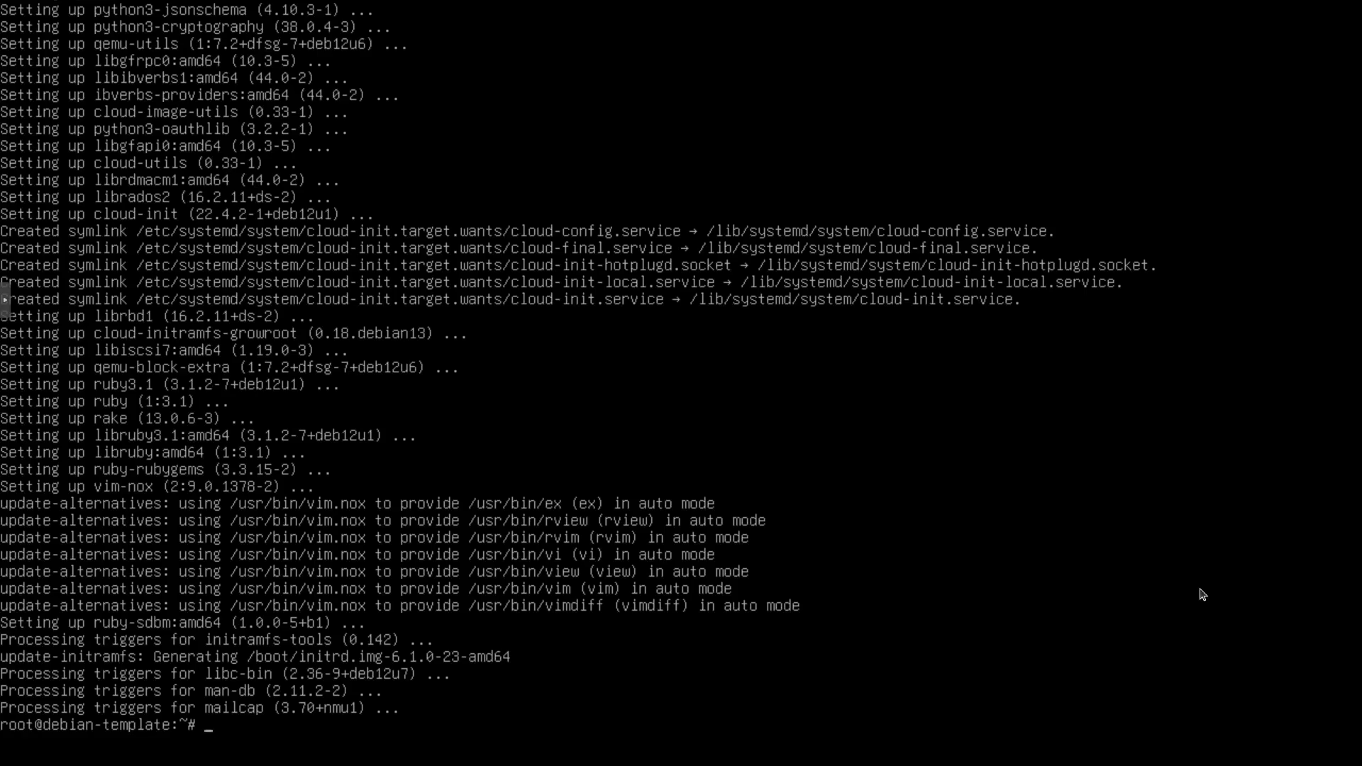
Create a zero-filled /swapfile with dd using bs=1M and count=2048, and list the root directory to check it.
type("dd if=/dev/zero")
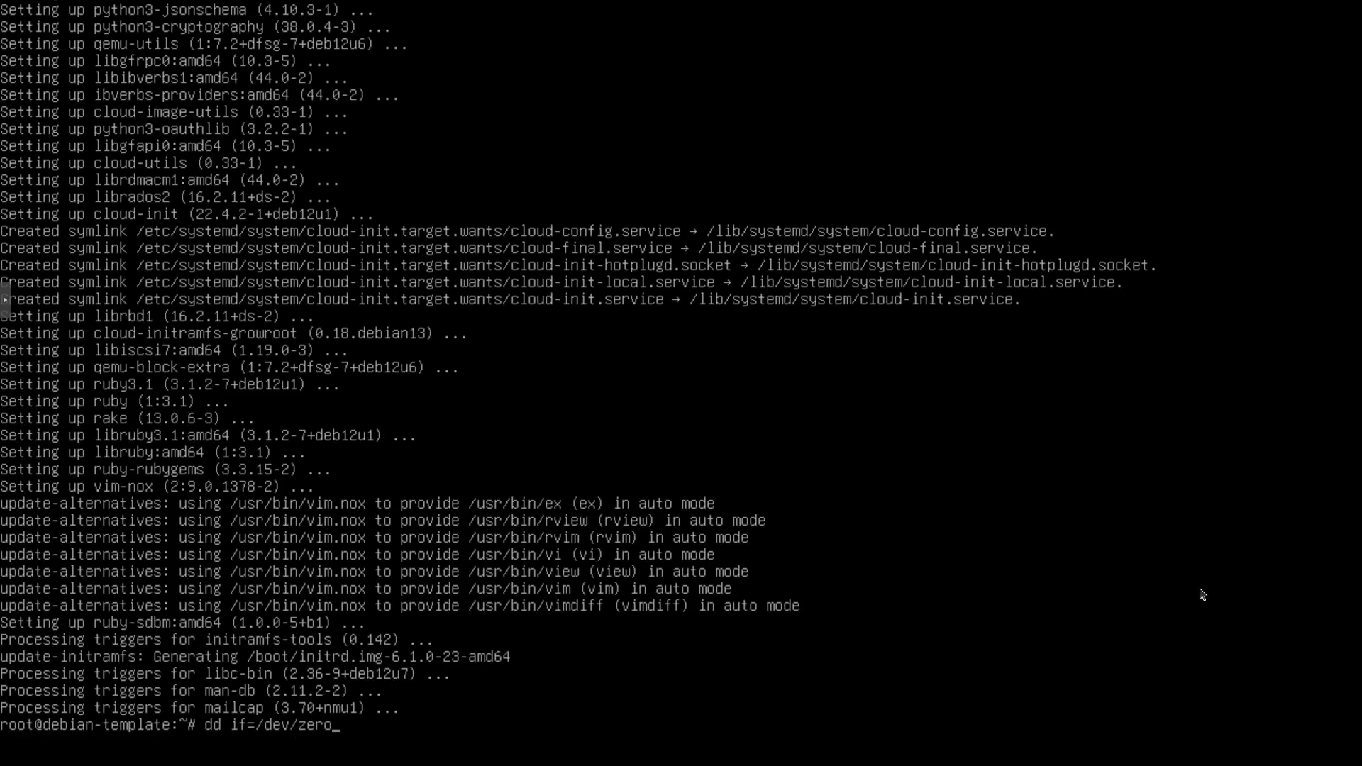
type(" of=/swapfile bs=1M count=2048")
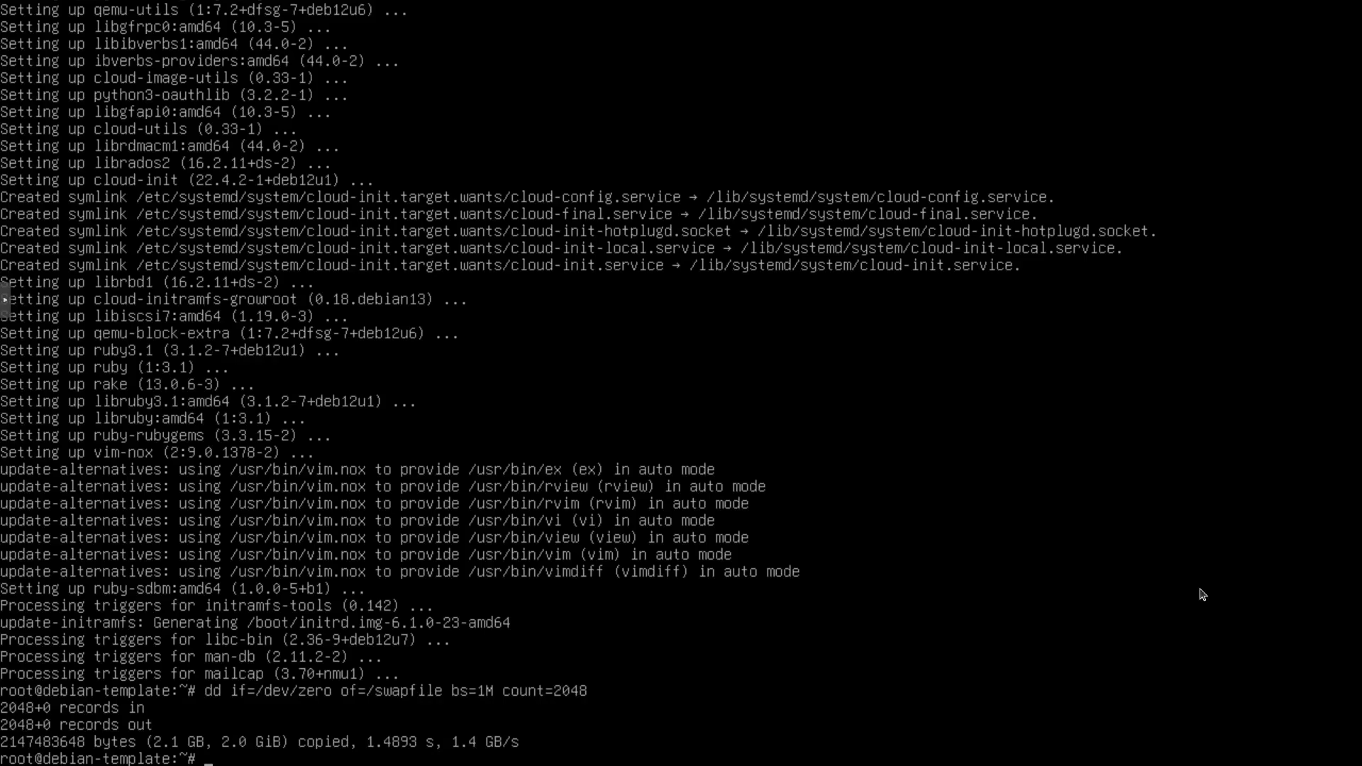
type("ls /")
key("Return")
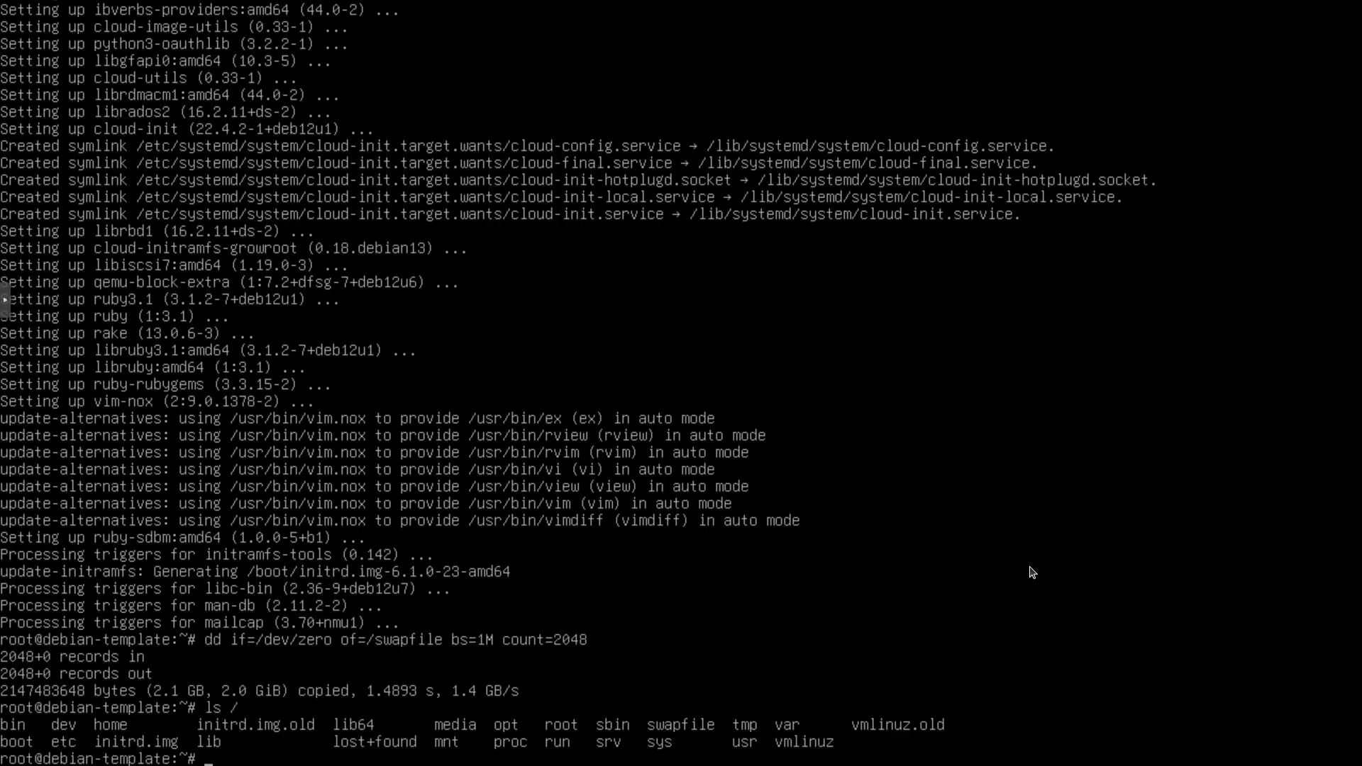
Set the permissions of /swapfile to 600 and format it as swap space with mkswap.
type("chmod 600 /swap")
key("Tab")
key("Return")
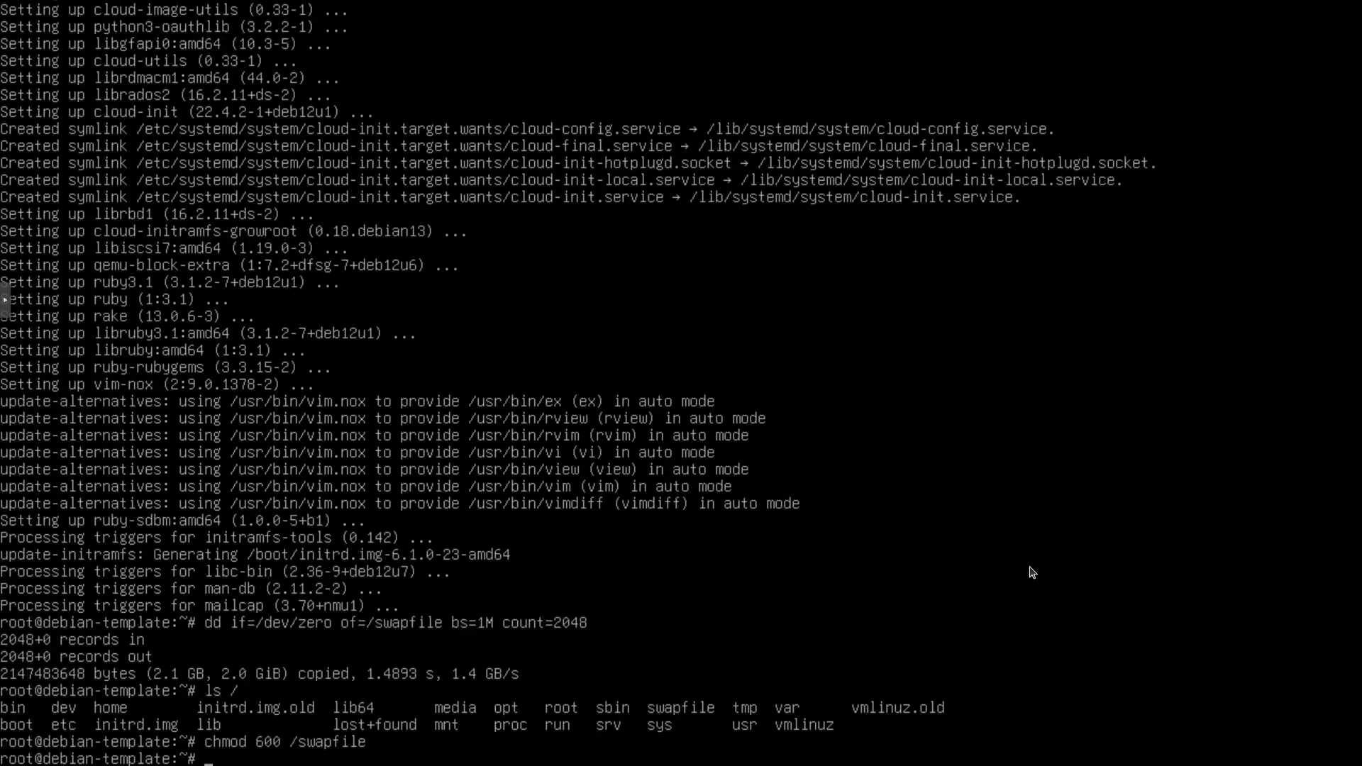
type("mkswap /swa")
key("Tab")
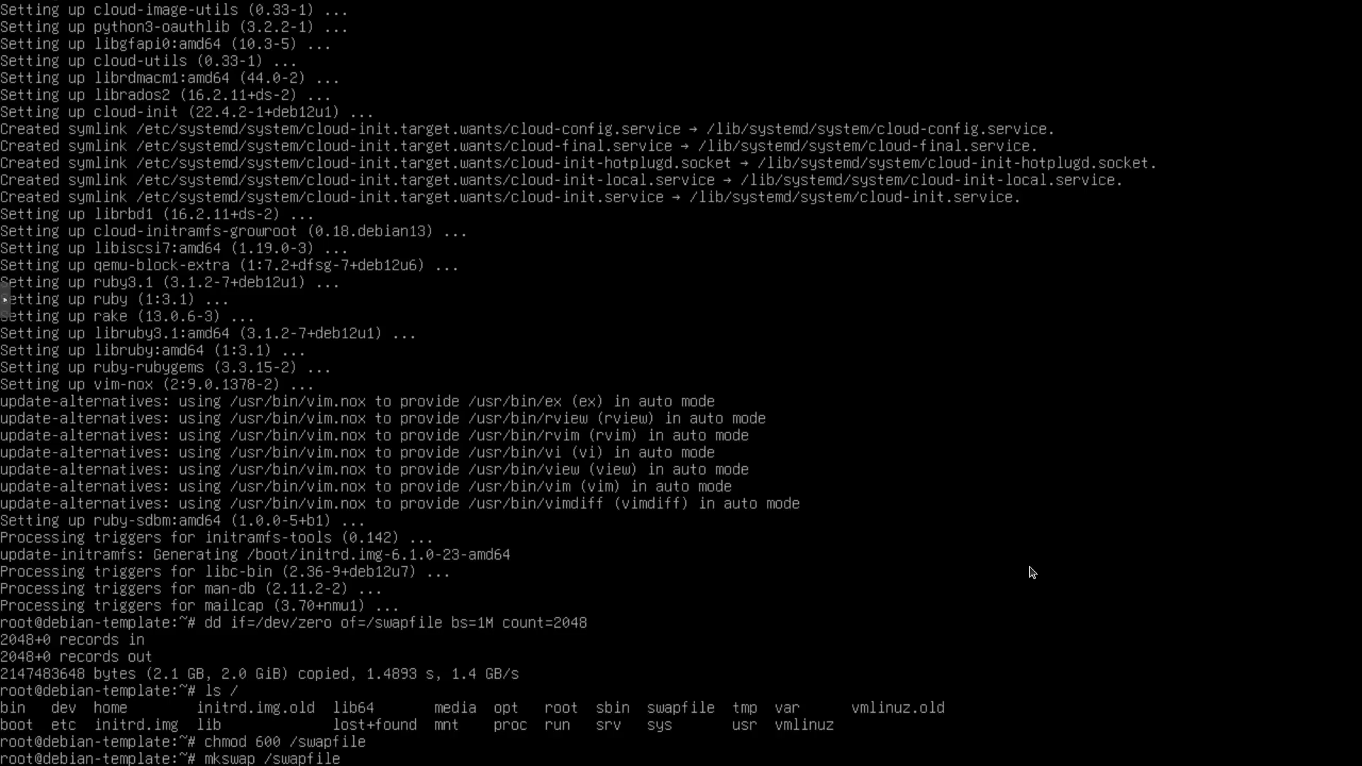
key("Return")
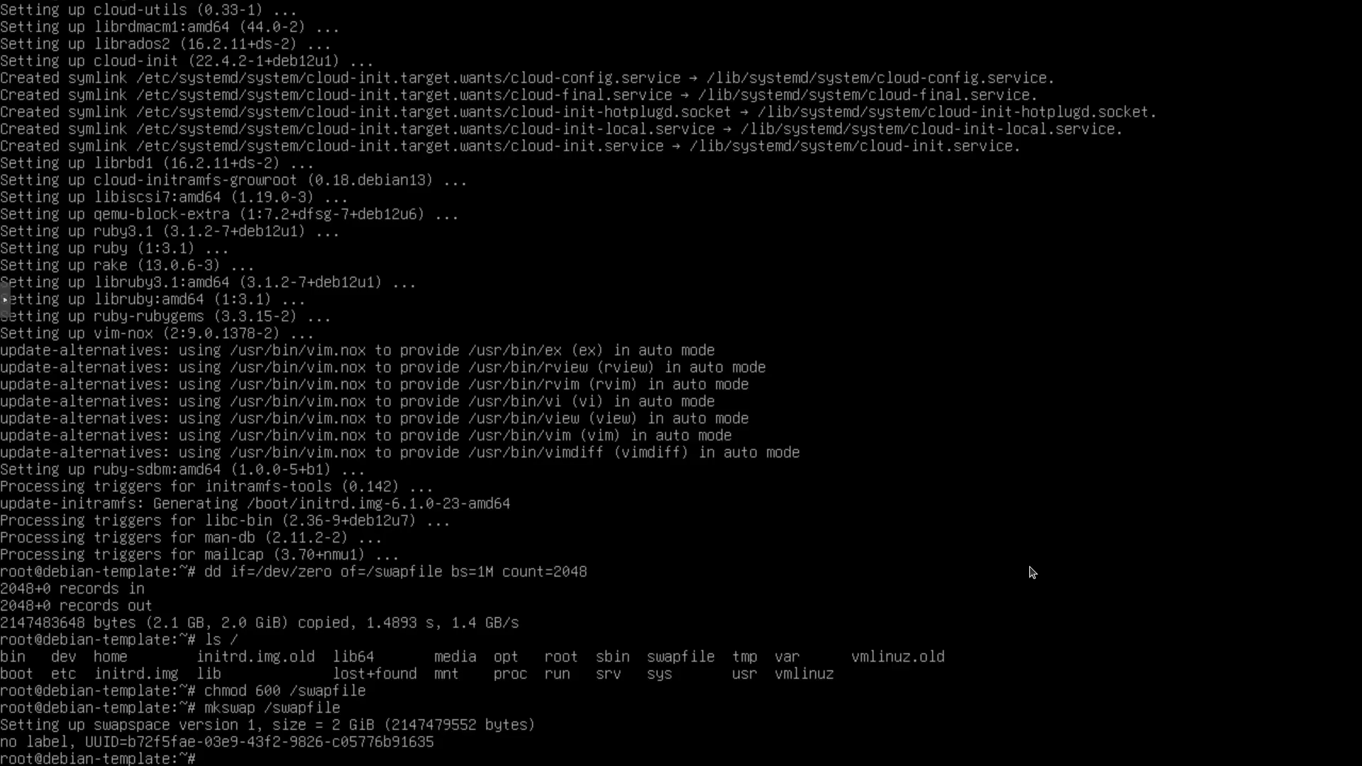
Append the line "/swapfile none swap sw 0 0" to /etc/fstab and print the file to check the entry.
type("echo \"/swapfile")
type("none swap")
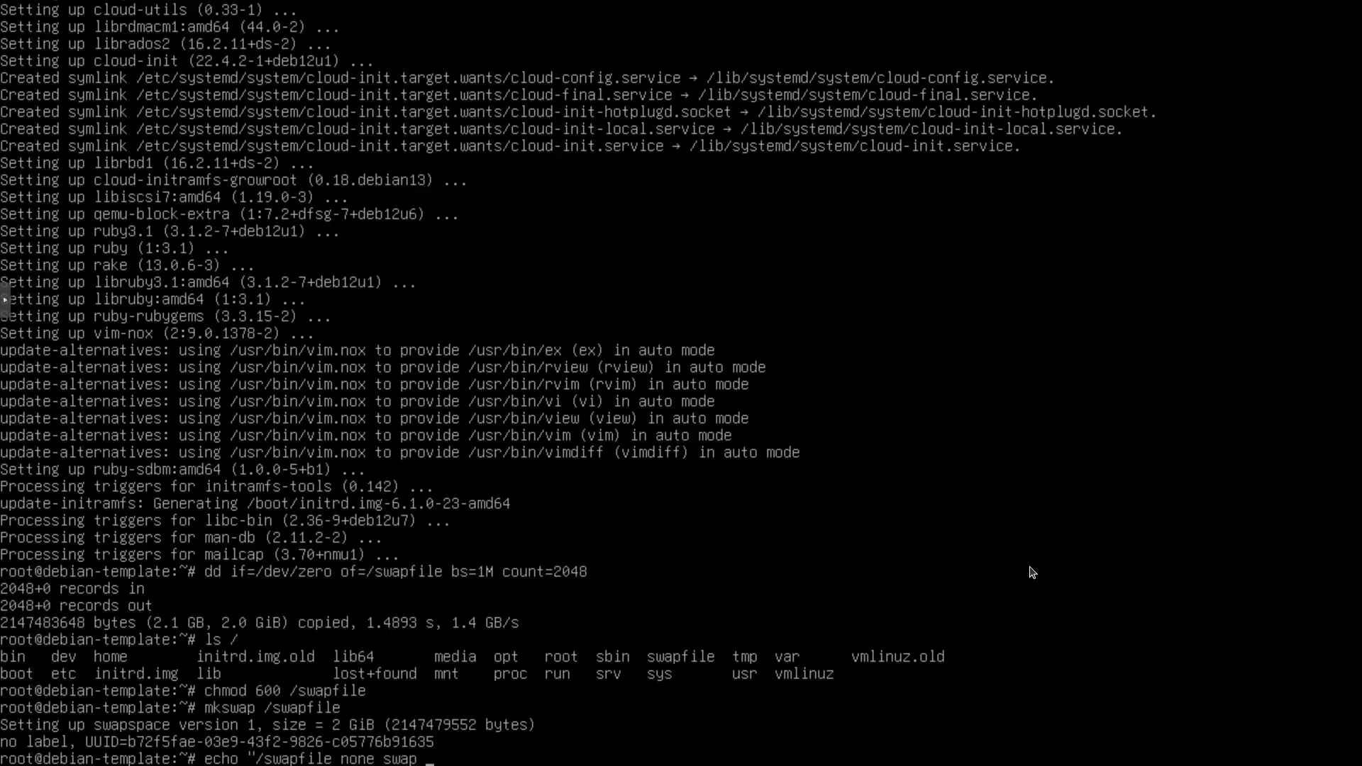
type(" sw 0 0\" >> /etc/fstab")
key("Return")
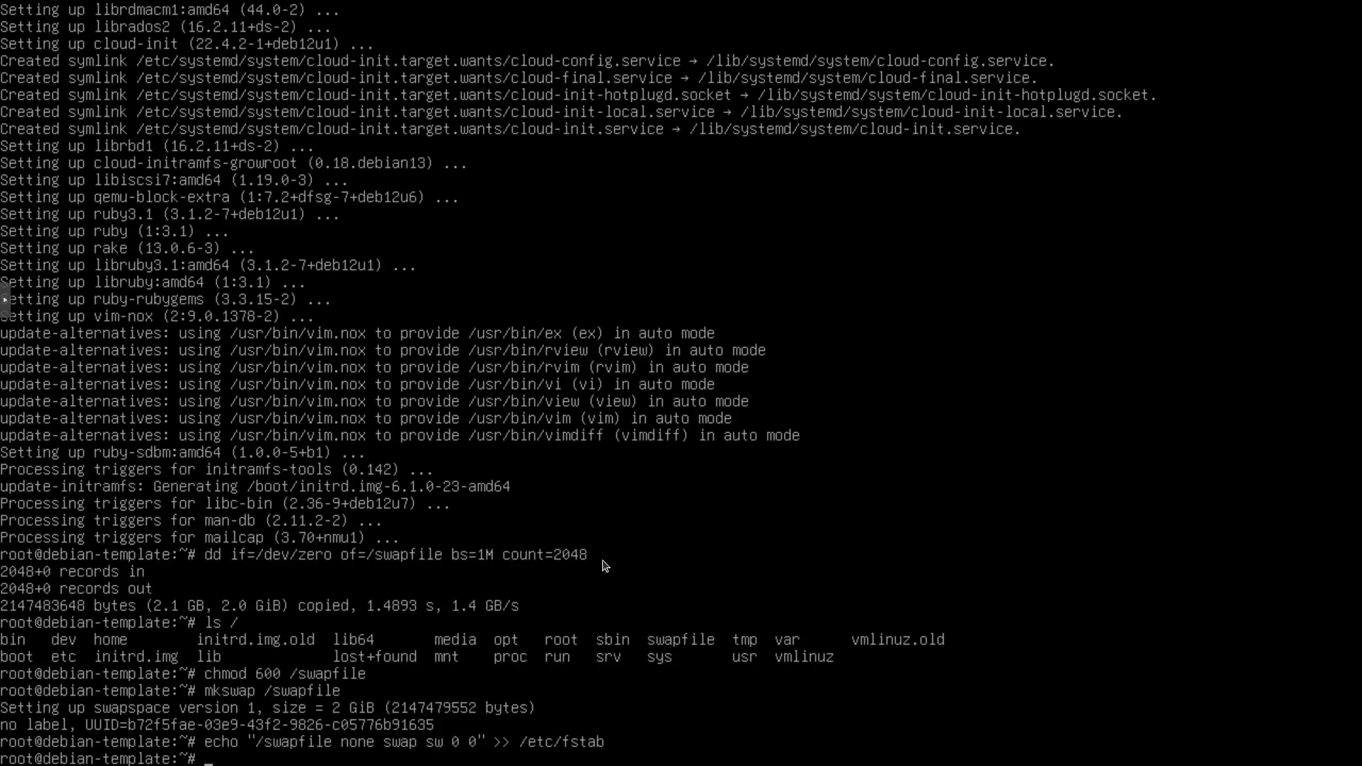
type("cat /etc/fstab")
key("Return")
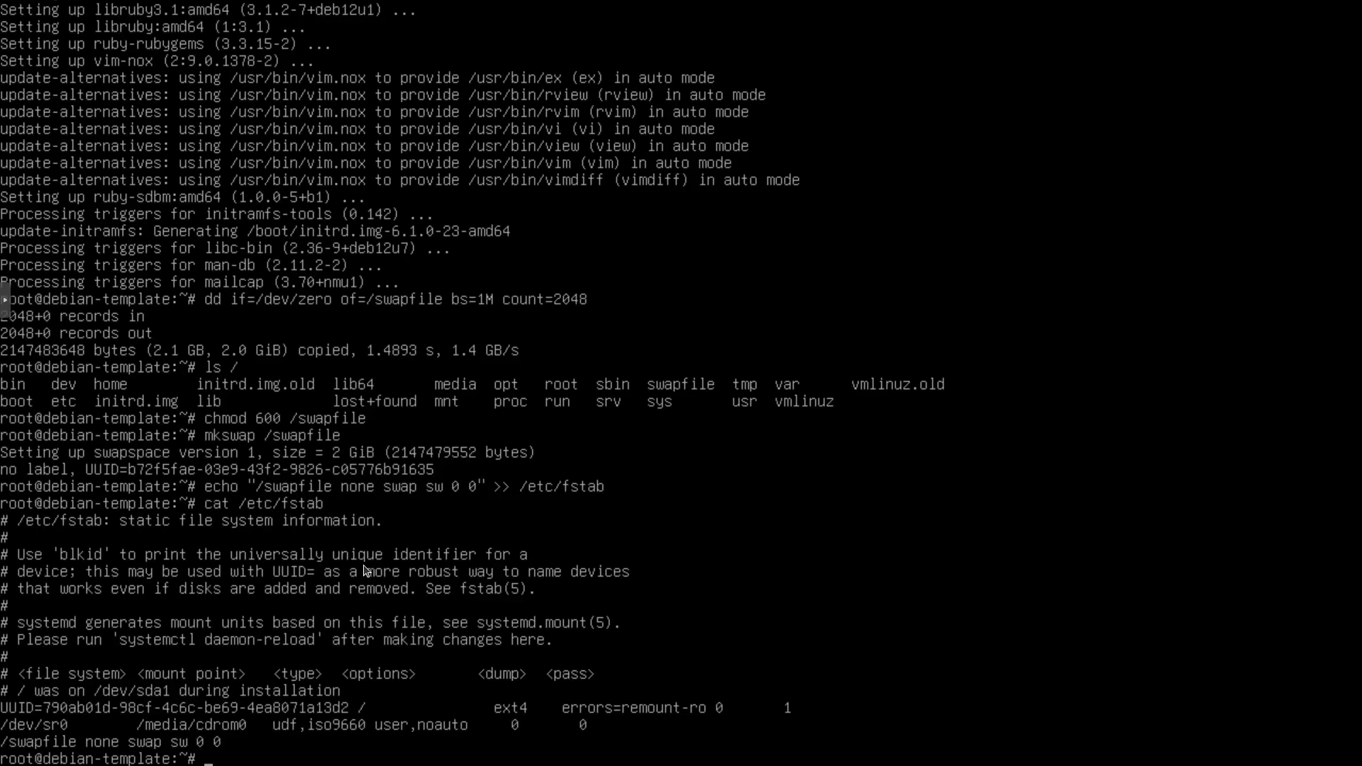
Delete the temp user together with its home directory and list /home to check the removal.
type("userdel -r temp")
key("Return")
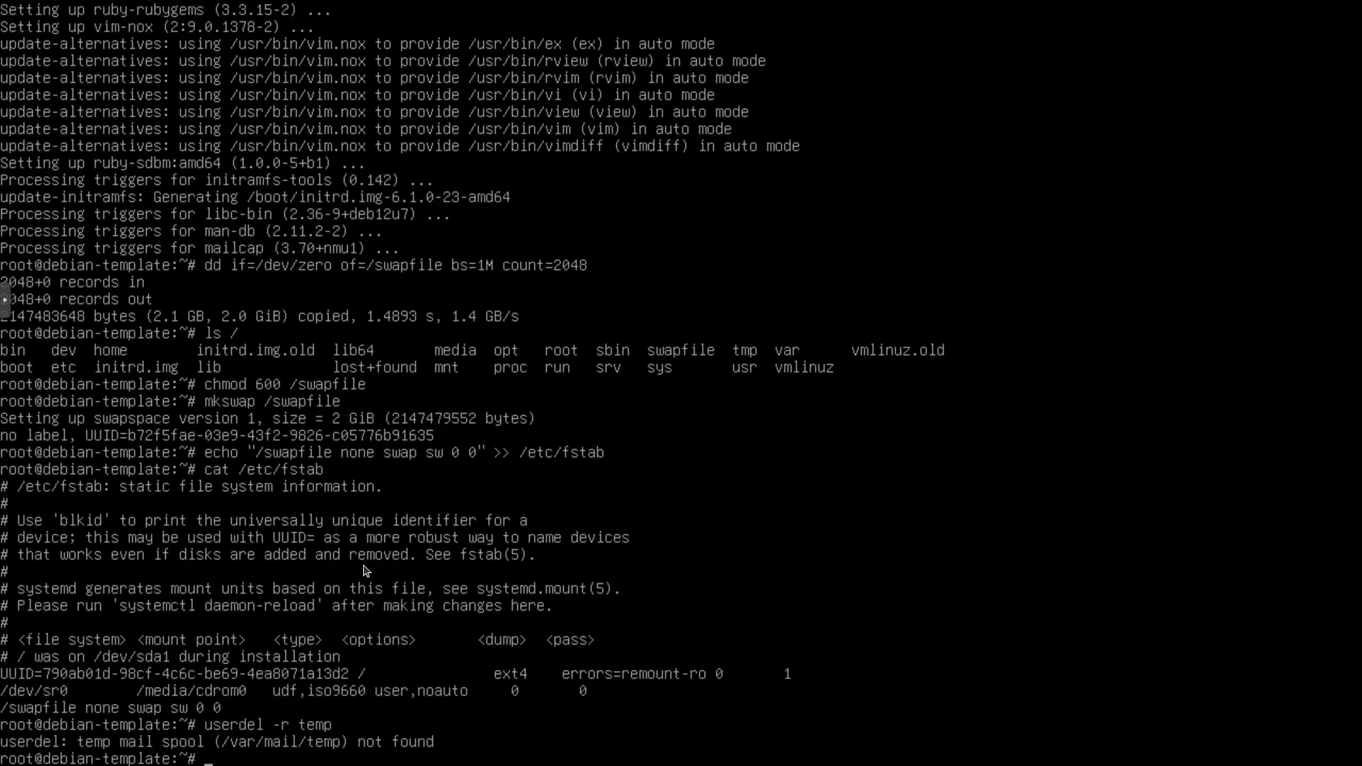
type("ls /home")
key("Return")
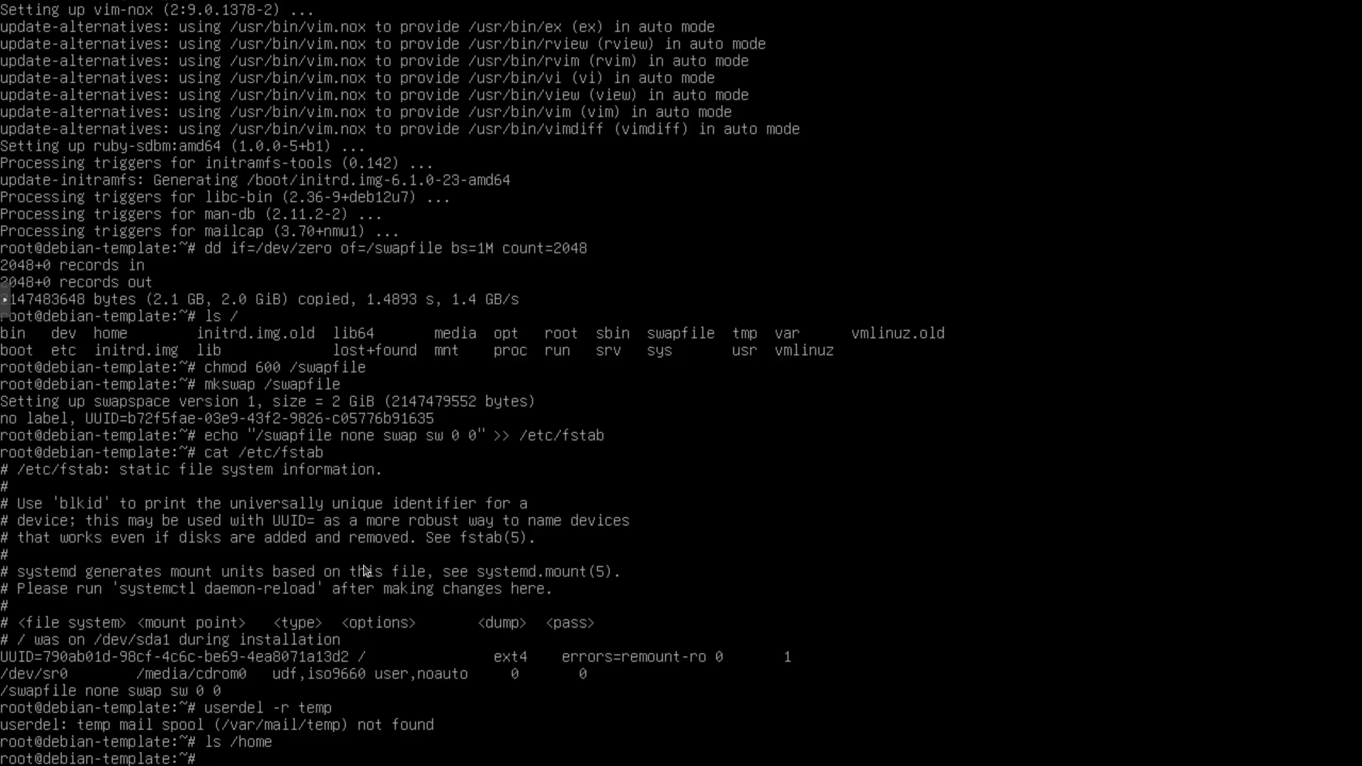
Edit /etc/shadow in vim, replace root's password hash with !*, then save and close the file.
type("vime")
key("BackSpace")
type("/etc/shadwo")
key("BackSpace")
key("BackSpace")
type("ow")
key("Return")
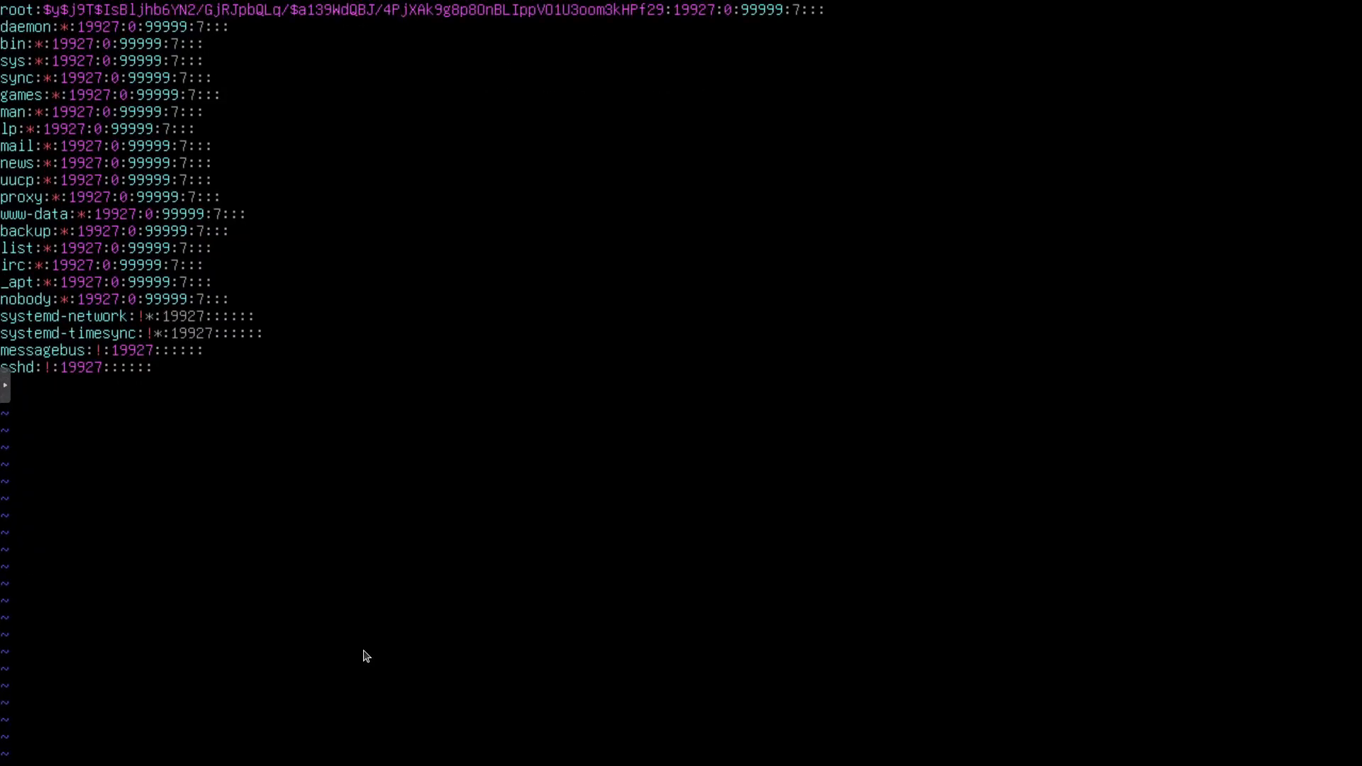
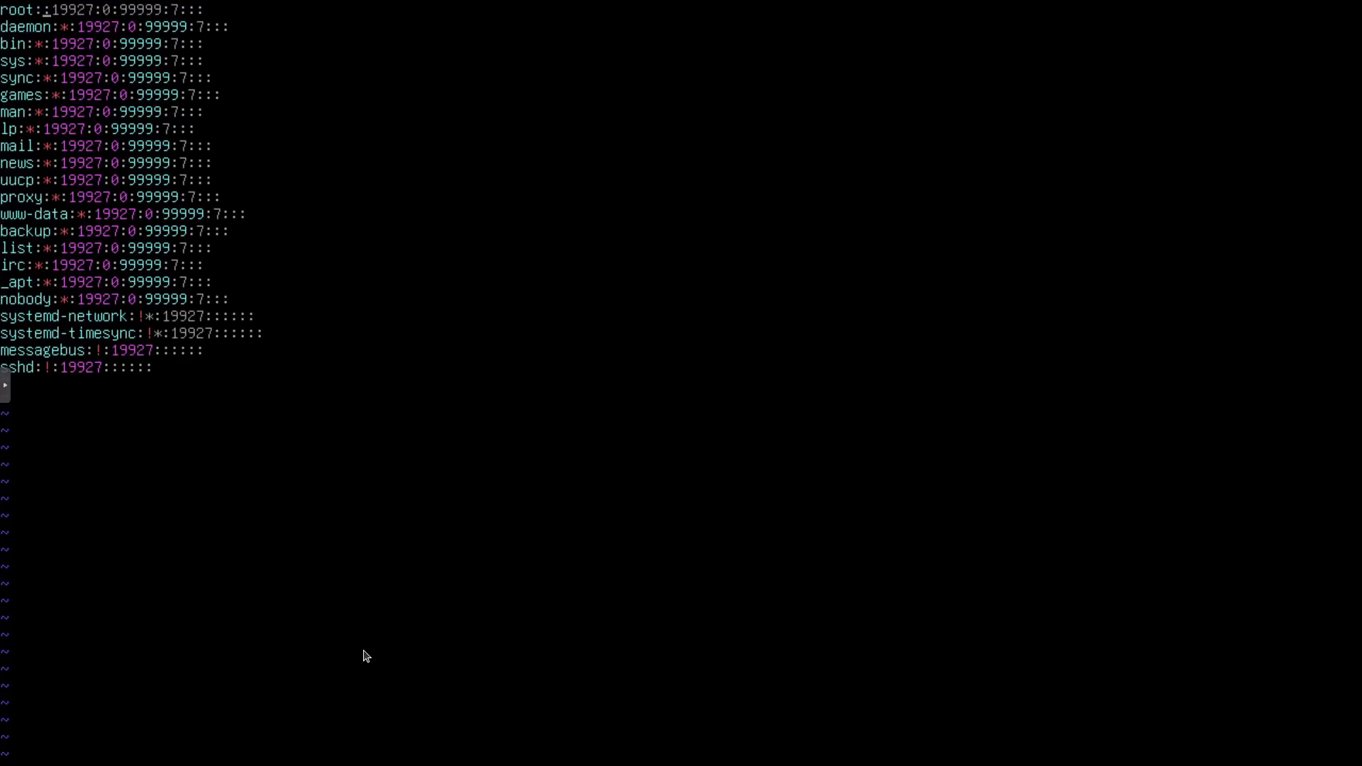
type("!*")
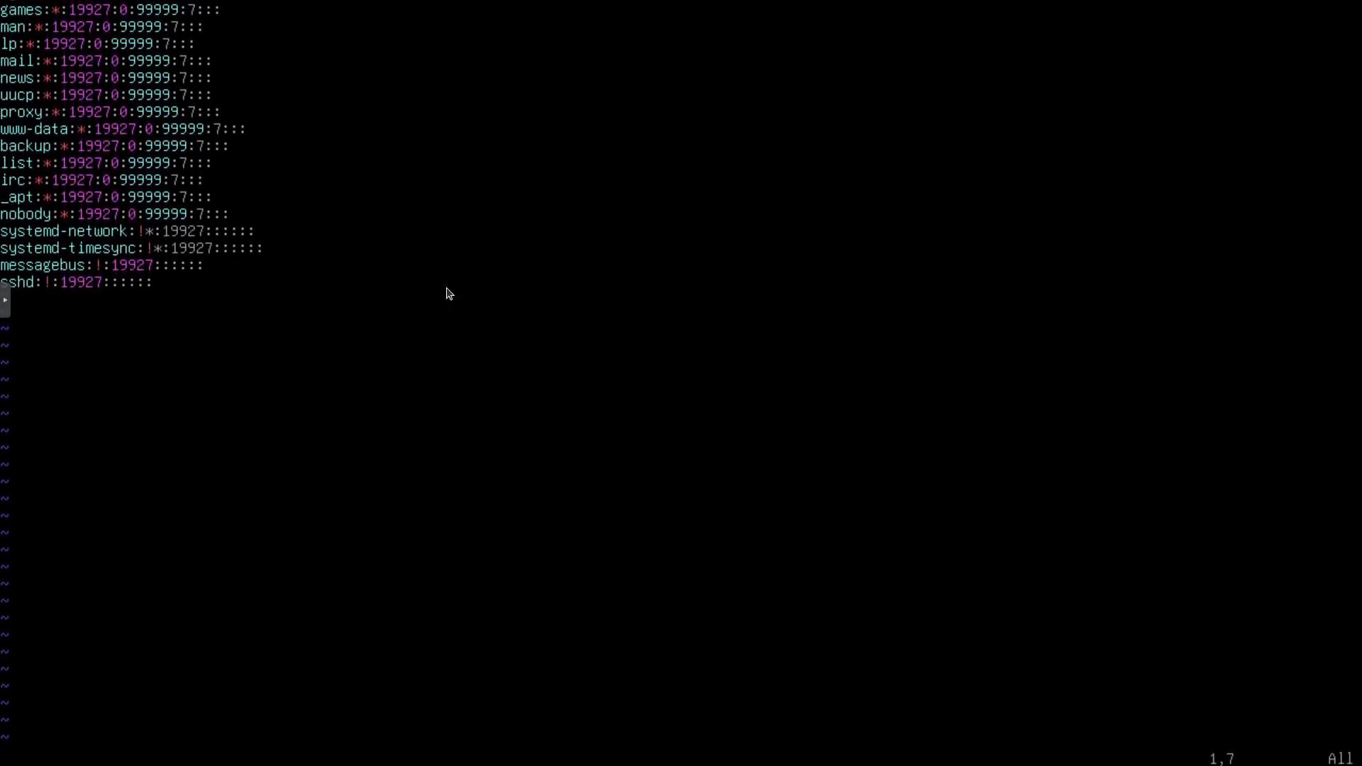
key("shift+semicolon")
type("wq")
key("Return")
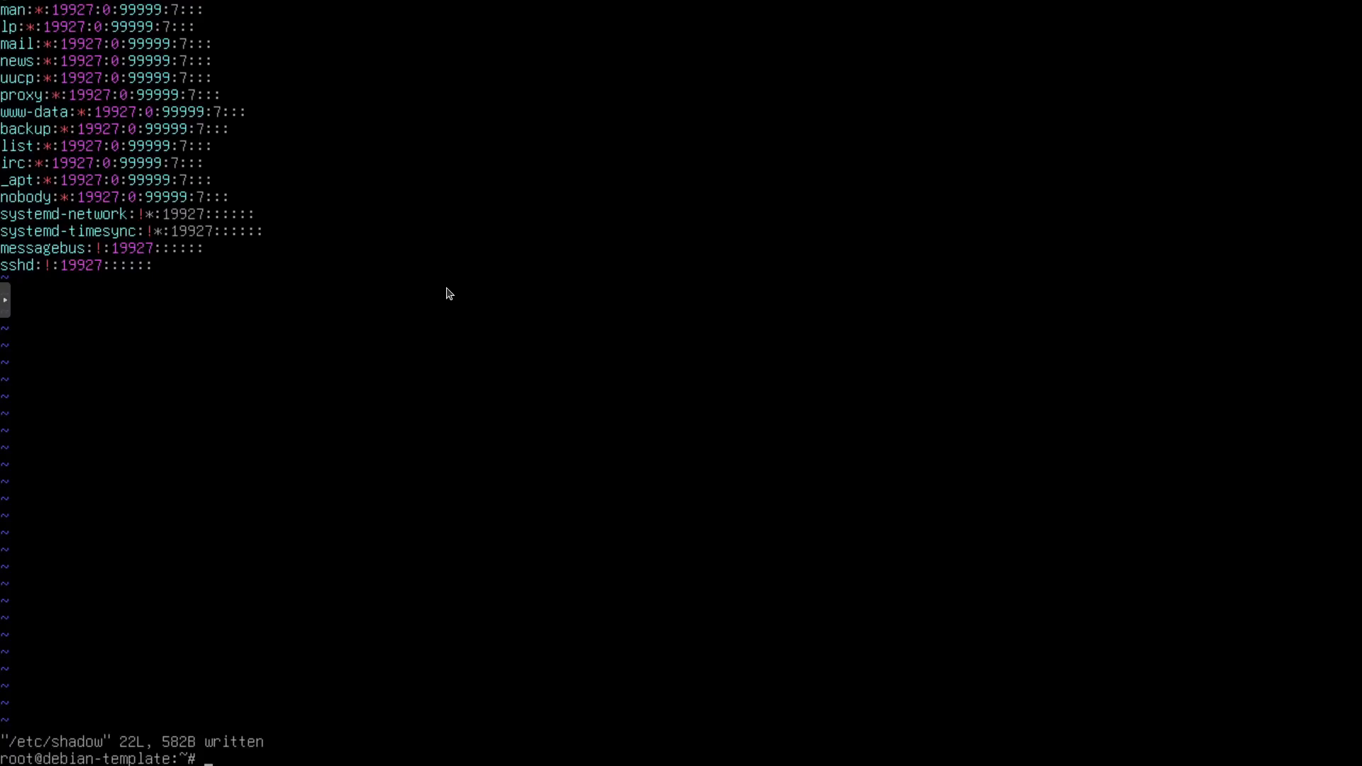
Open /etc/ssh/sshd_config in vim, uncomment PermitRootLogin and set it to no.
type("vim /etc/ssh/sshd")
key("Tab")
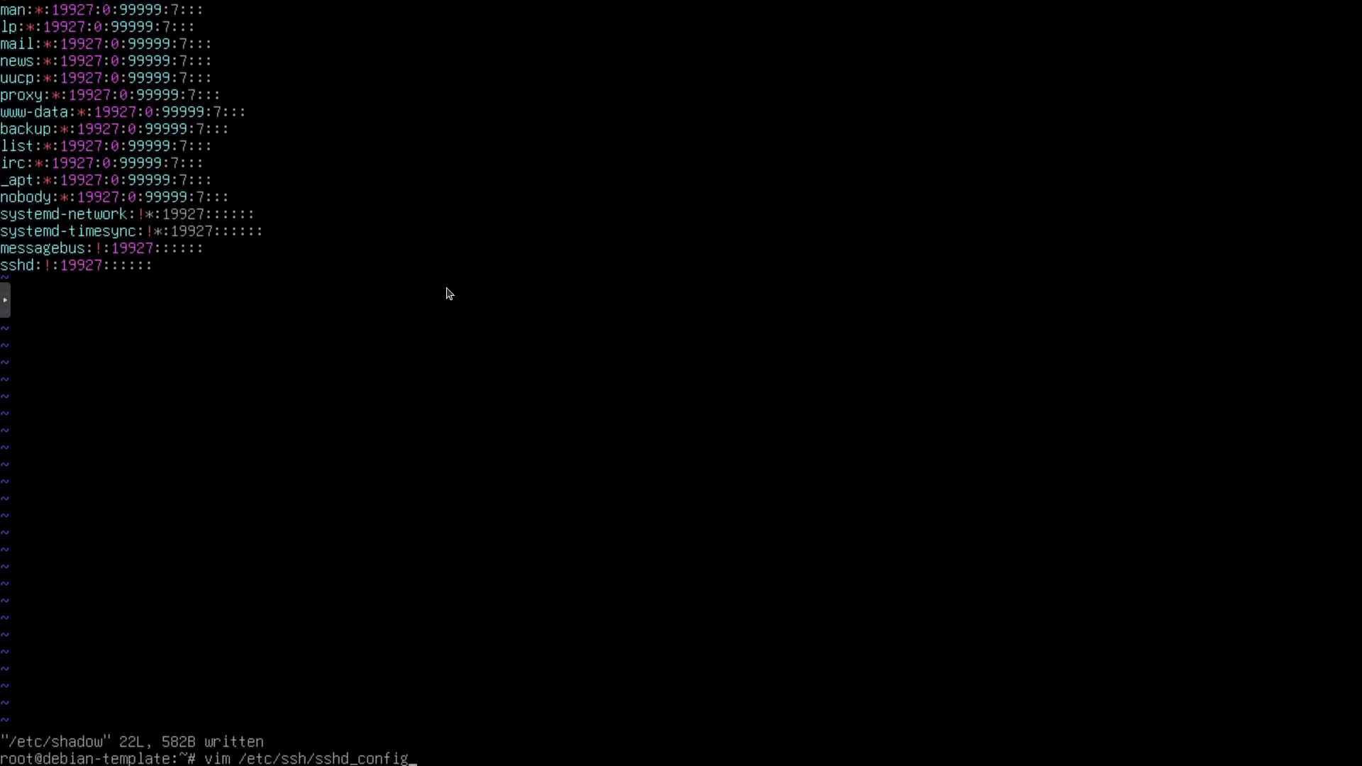
key("Return")
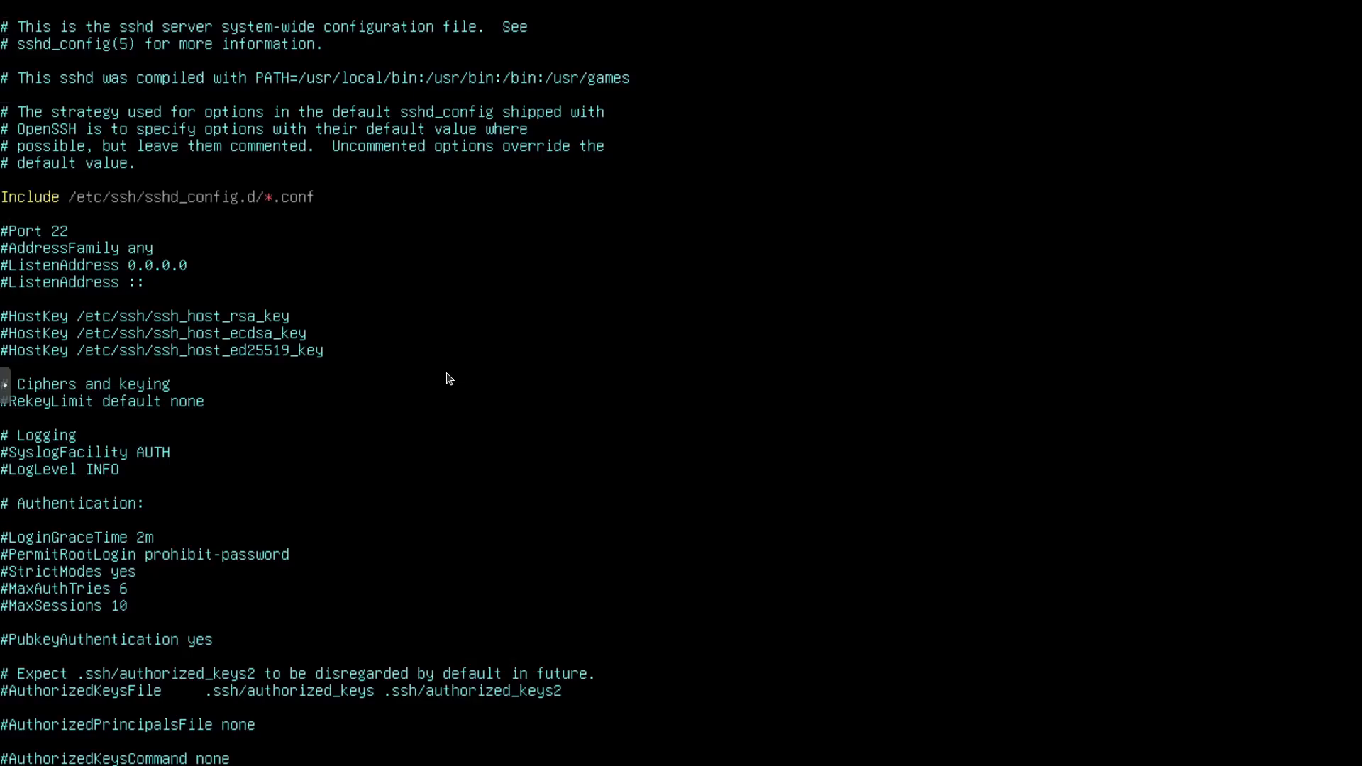
key("Delete")
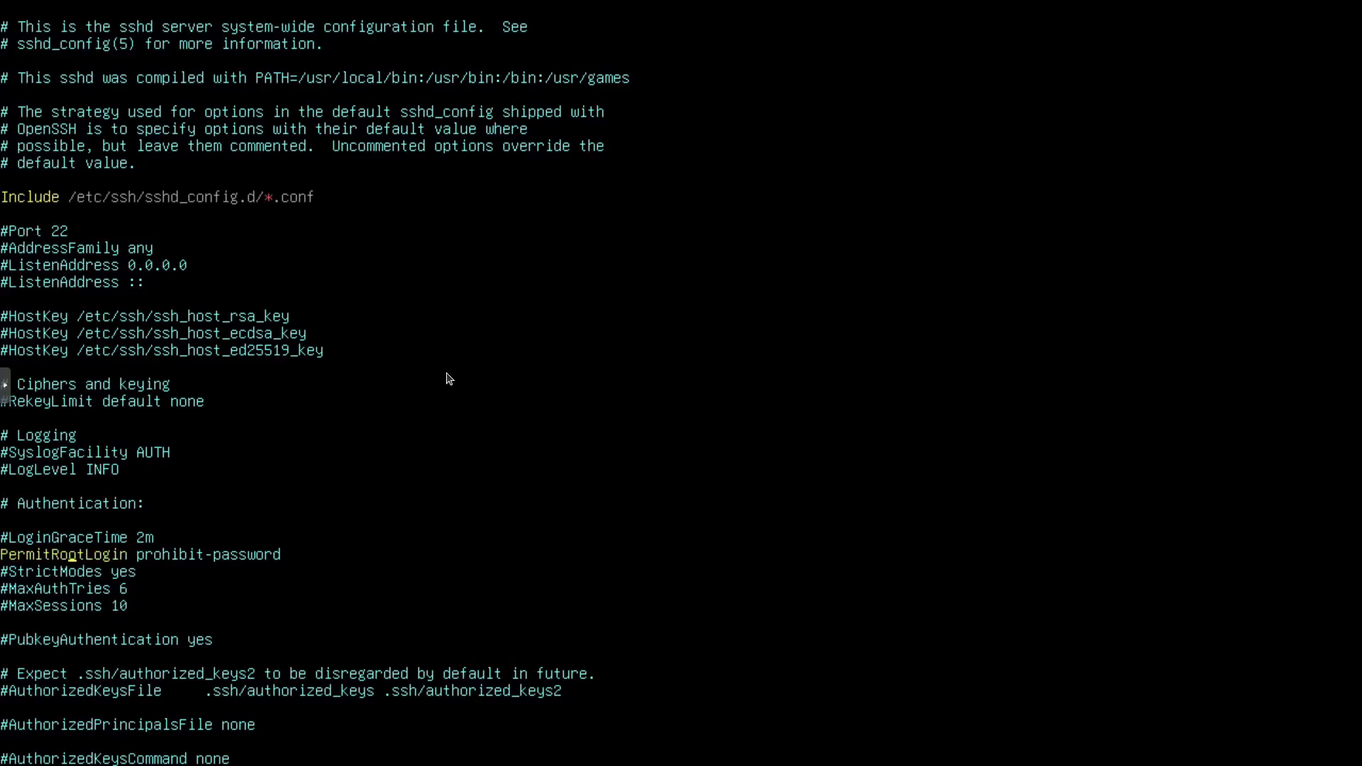
key("Delete")
key("Delete")
key("Delete")
key("Delete")
key("Delete")
key("Delete")
key("Delete")
key("Delete")
key("Delete")
key("Delete")
key("Delete")
key("Delete")
key("Delete")
key("Delete")
key("Delete")
key("Delete")
key("Delete")
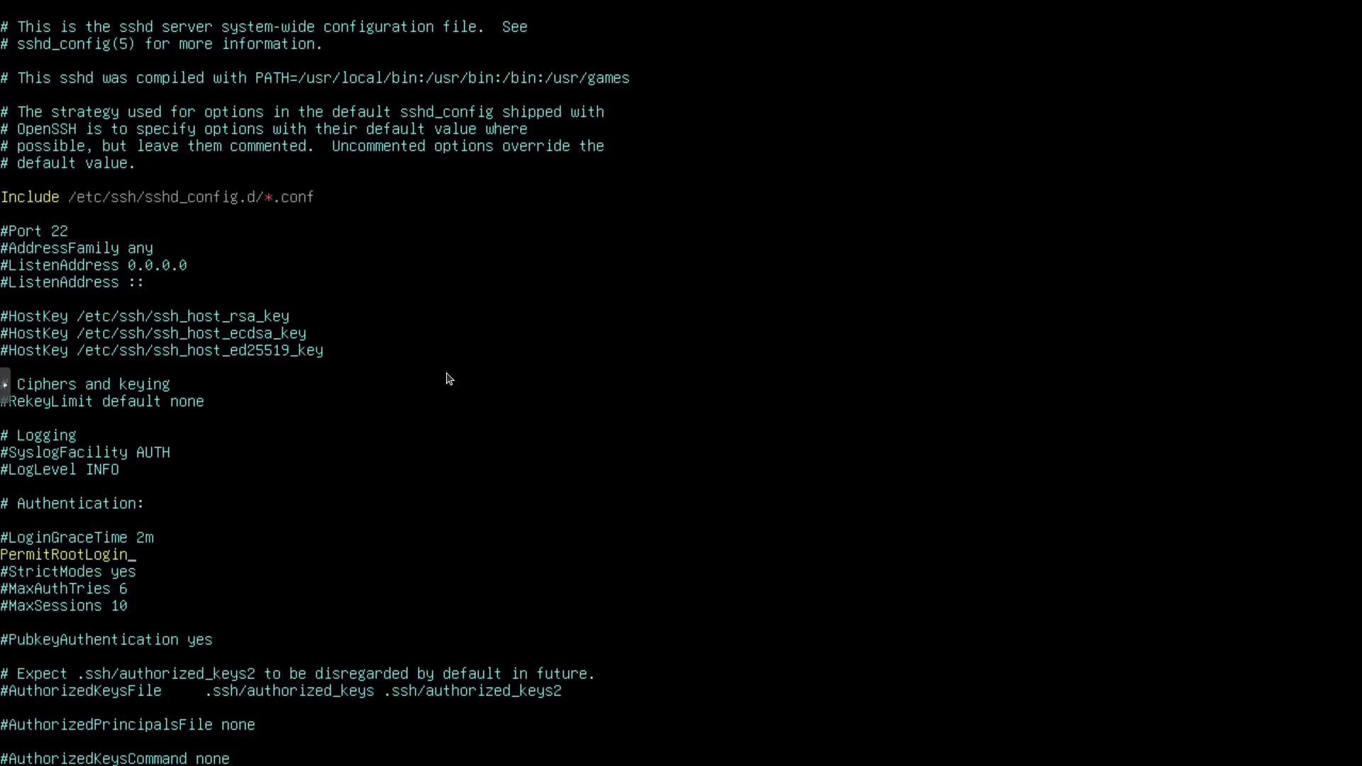
type("no")
Find the PasswordAuthentication line in sshd_config, then save and close the file.
type("pa")
key("BackSpace")
key("BackSpace")
type("Passw")
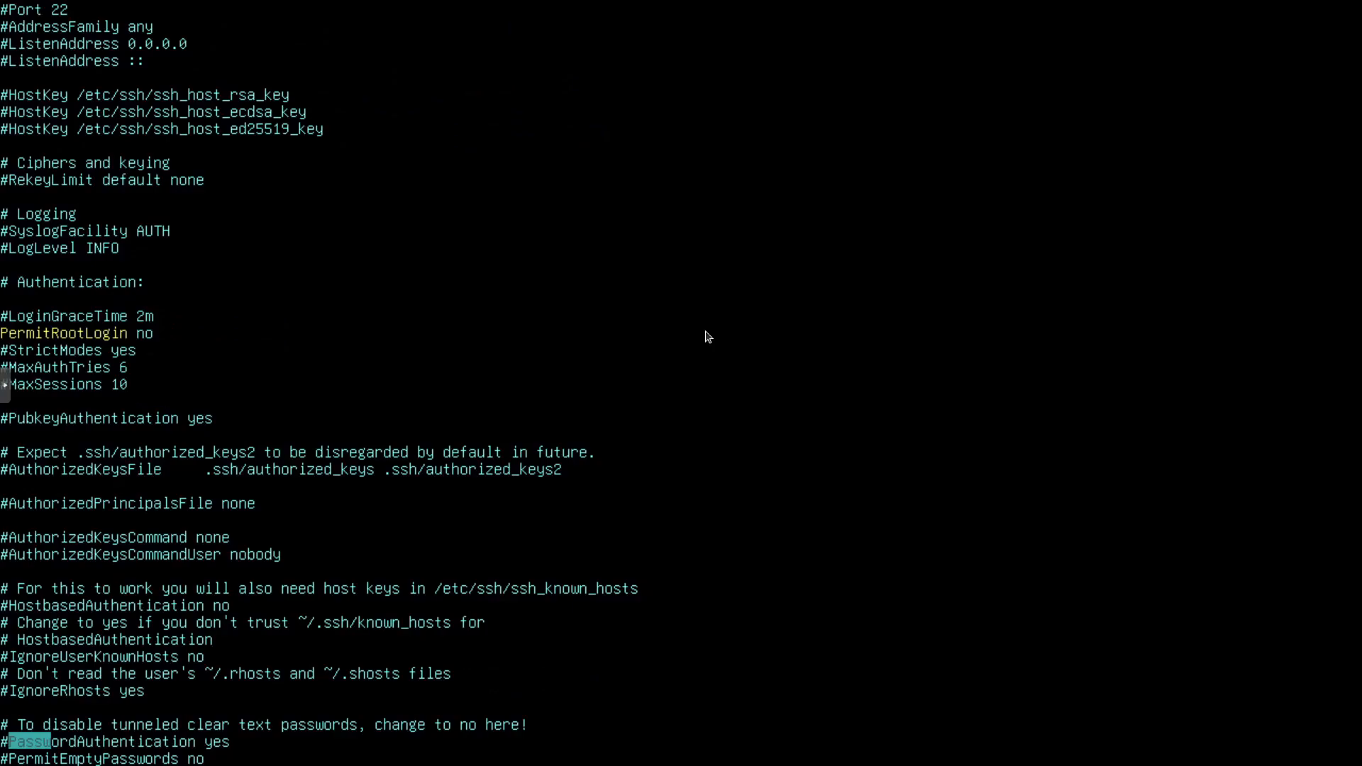
key("Return")
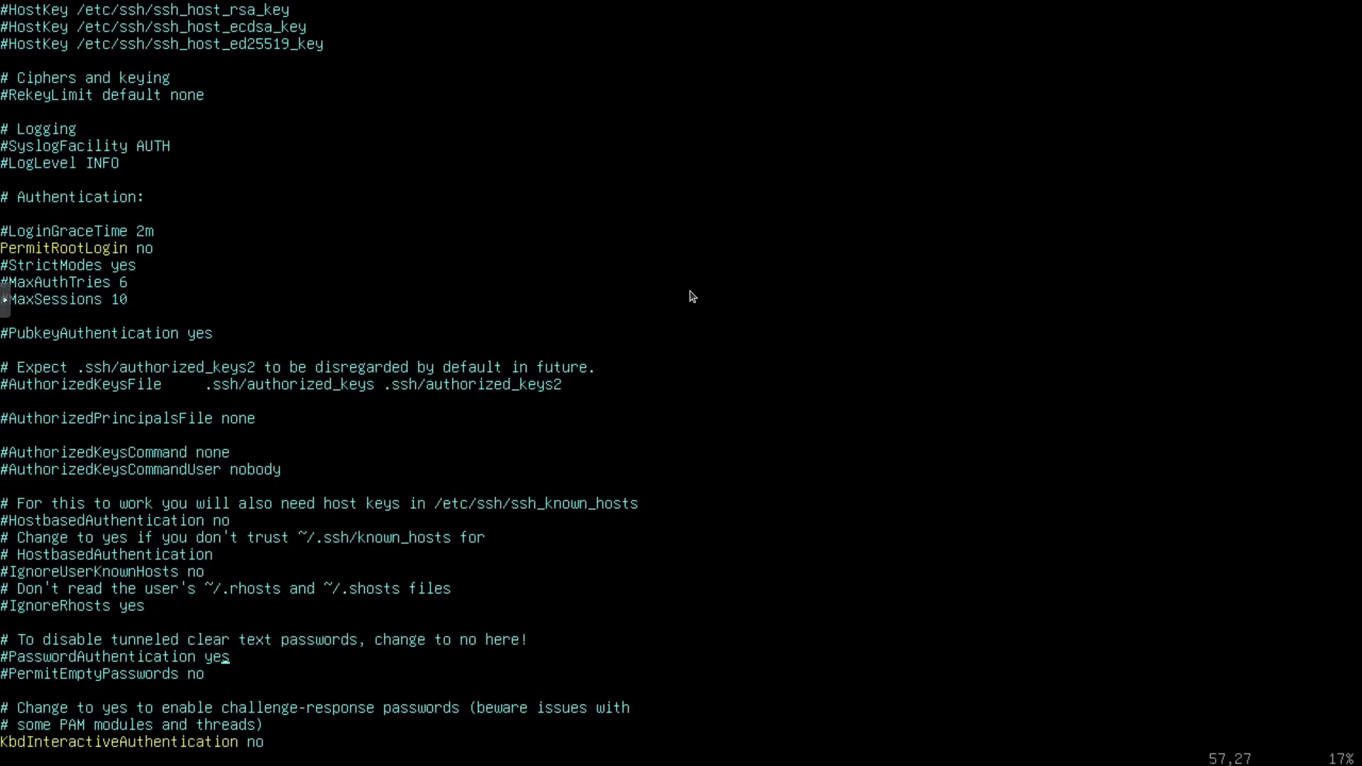
type(":wq")
key("Return")
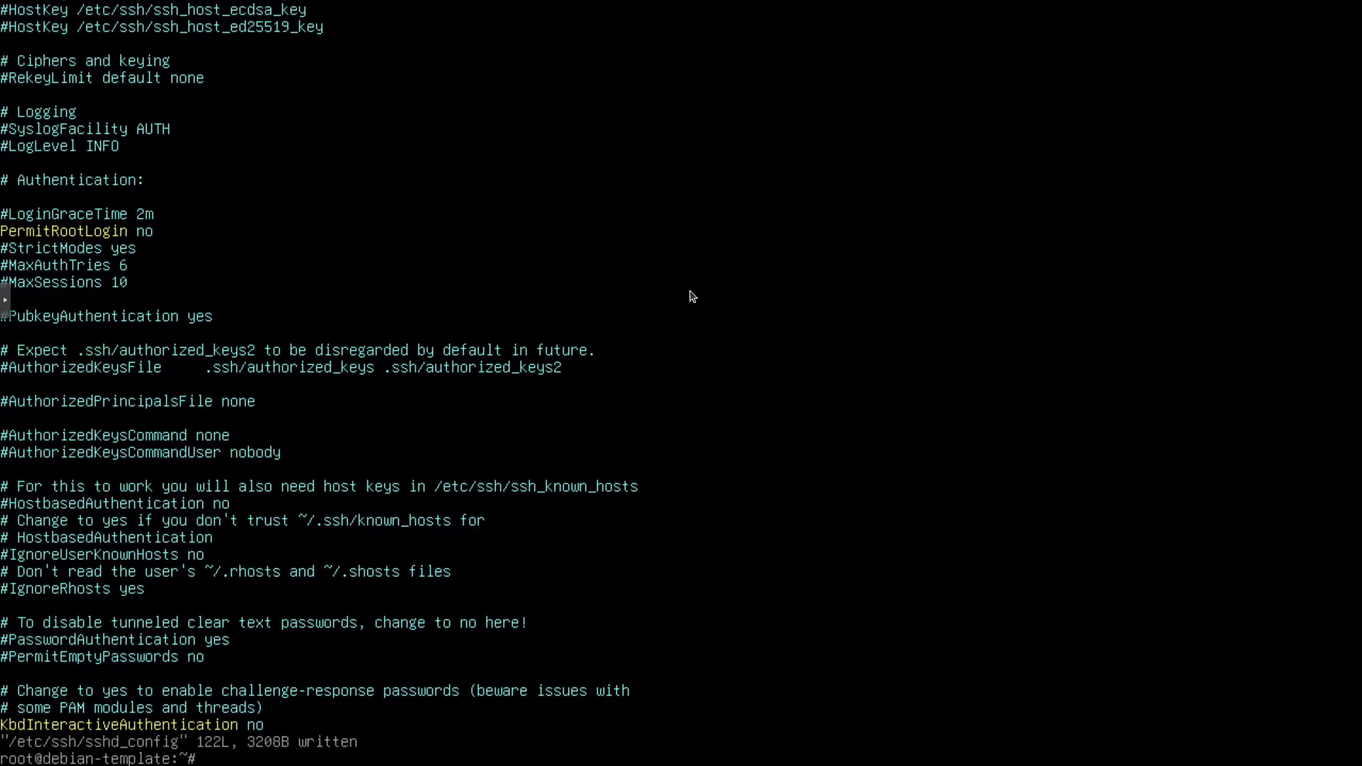
Shut down the debian-template machine immediately from the command line.
type("Shutdown now")
key("Return")
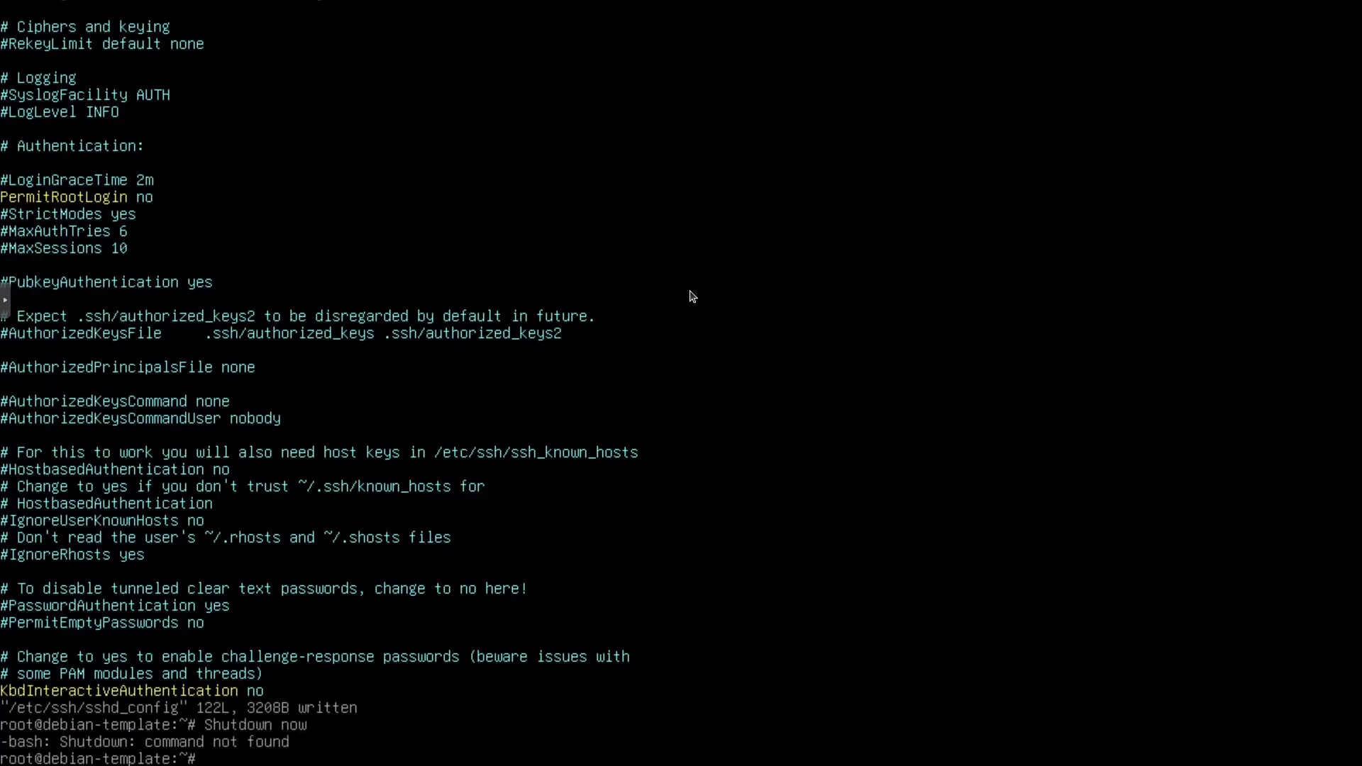
type("shutdown now")
key("Return")
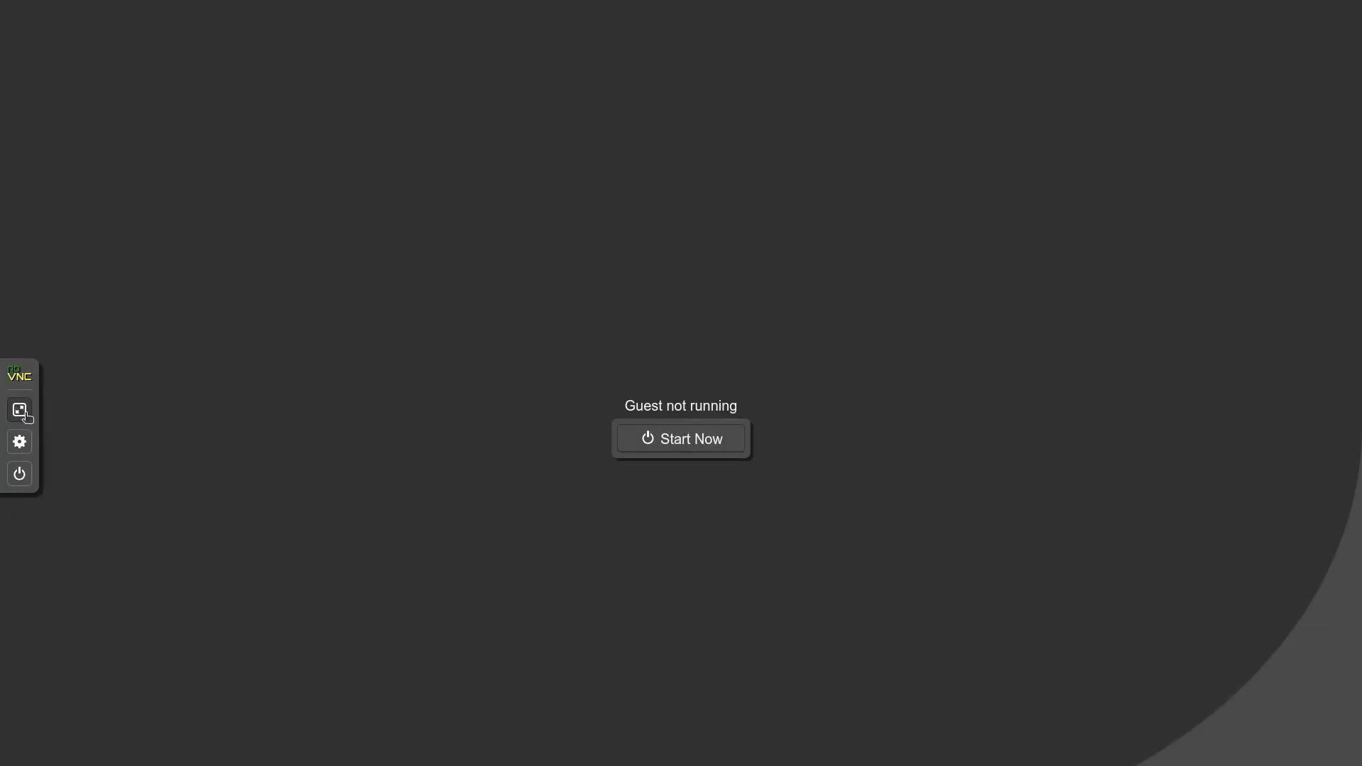
Leave the full-screen console and add a CloudInit drive on IDE 0 with local-lvm storage to VM 900's hardware.
left_click(20, 413)
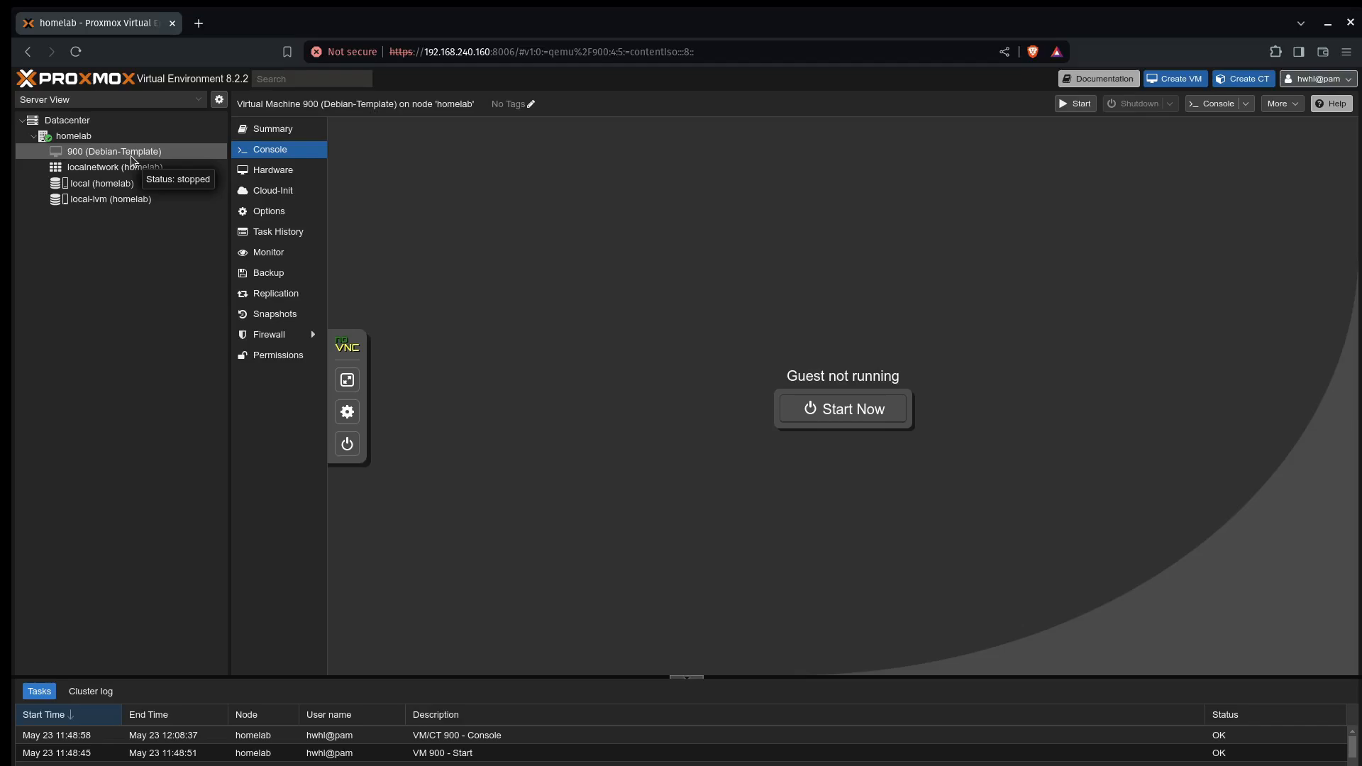
left_click(295, 175)
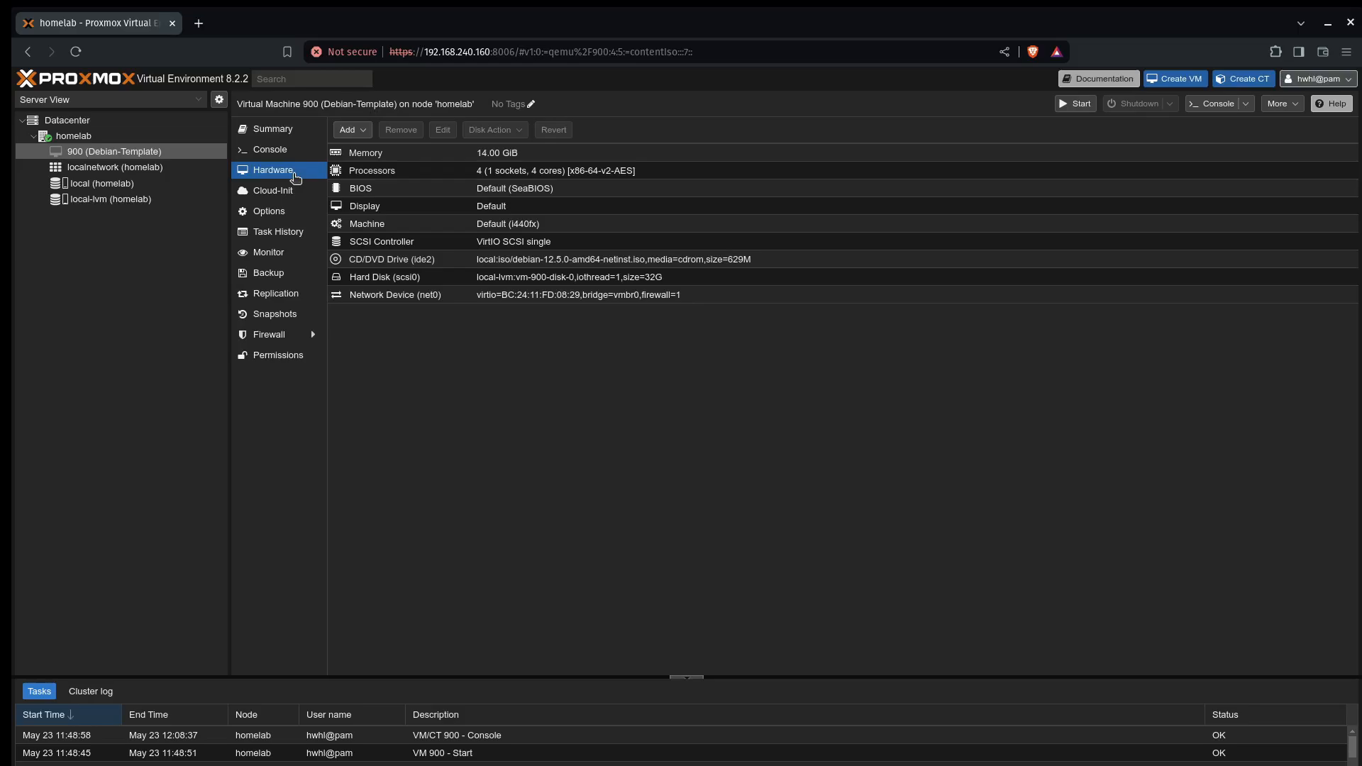
left_click(350, 129)
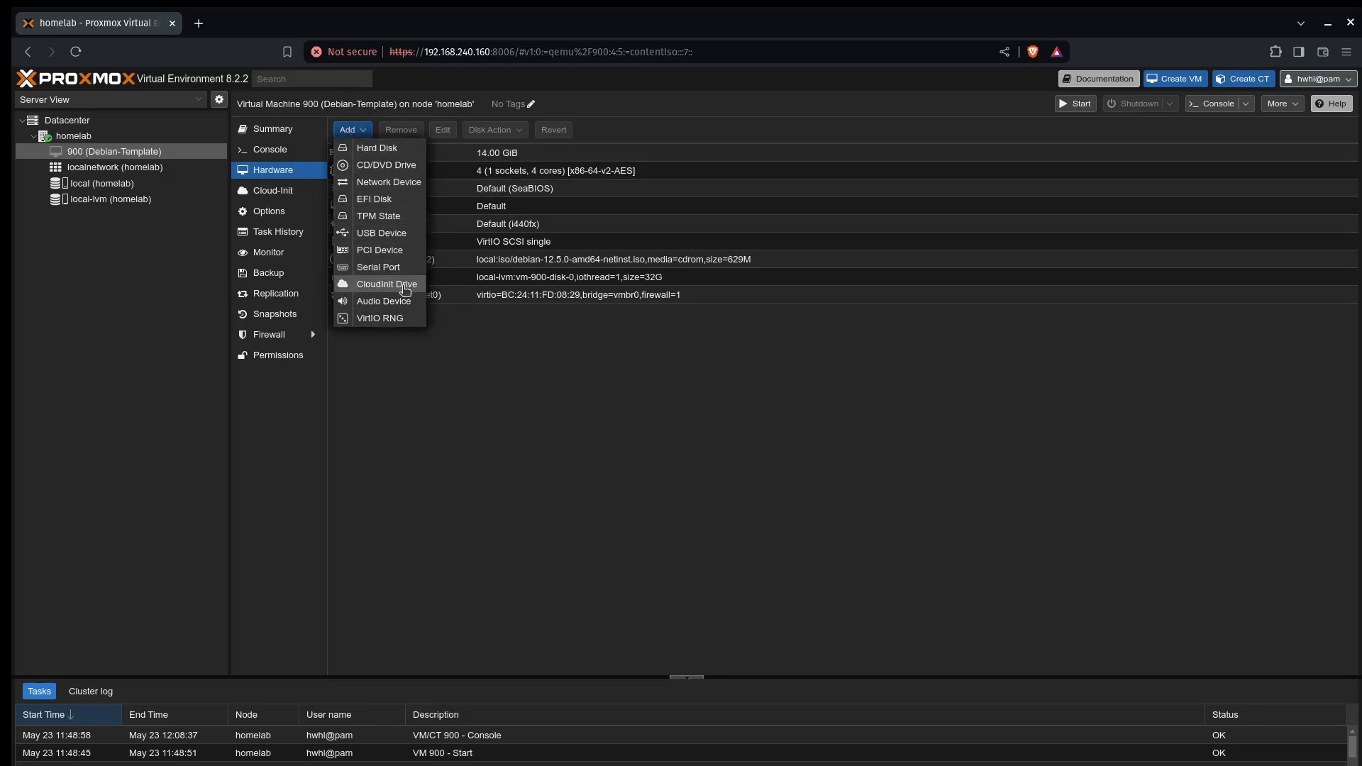
left_click(403, 289)
left_click(774, 444)
left_click(723, 483)
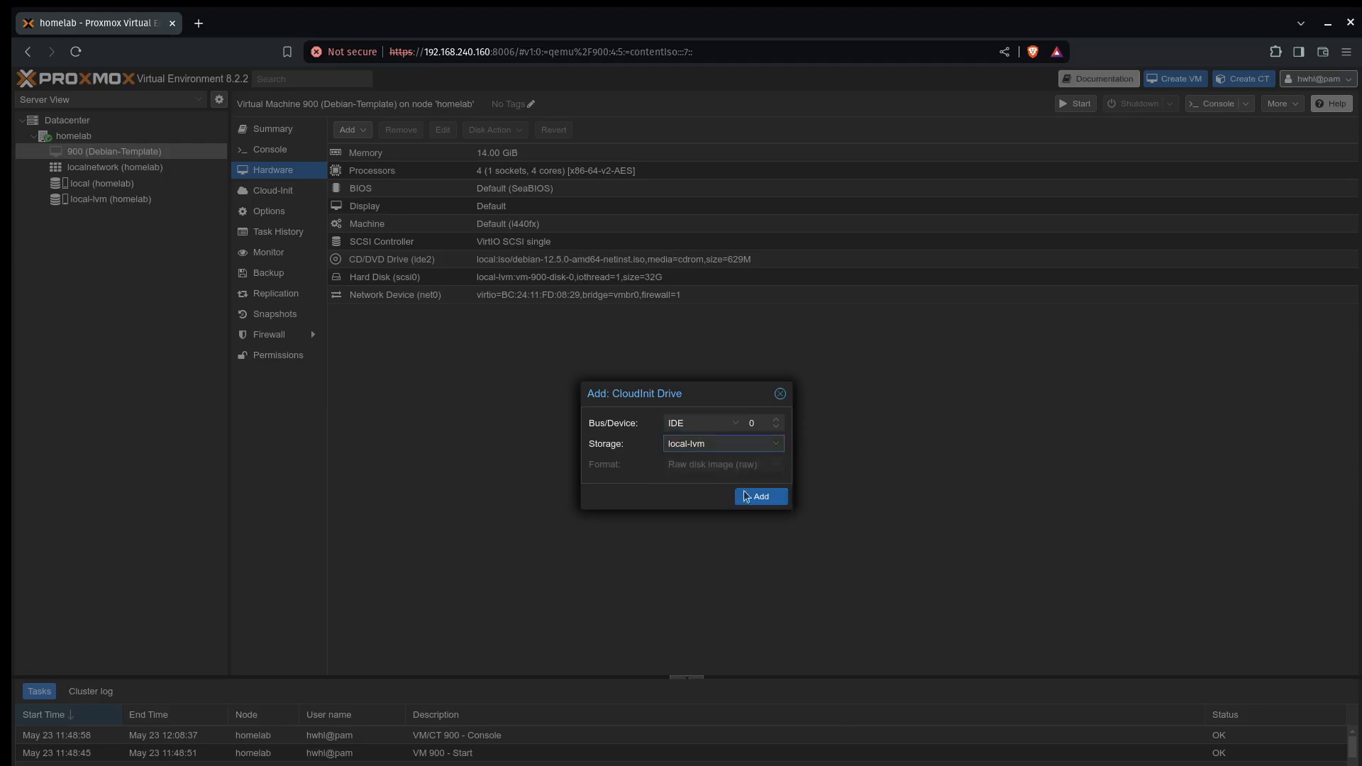
left_click(770, 499)
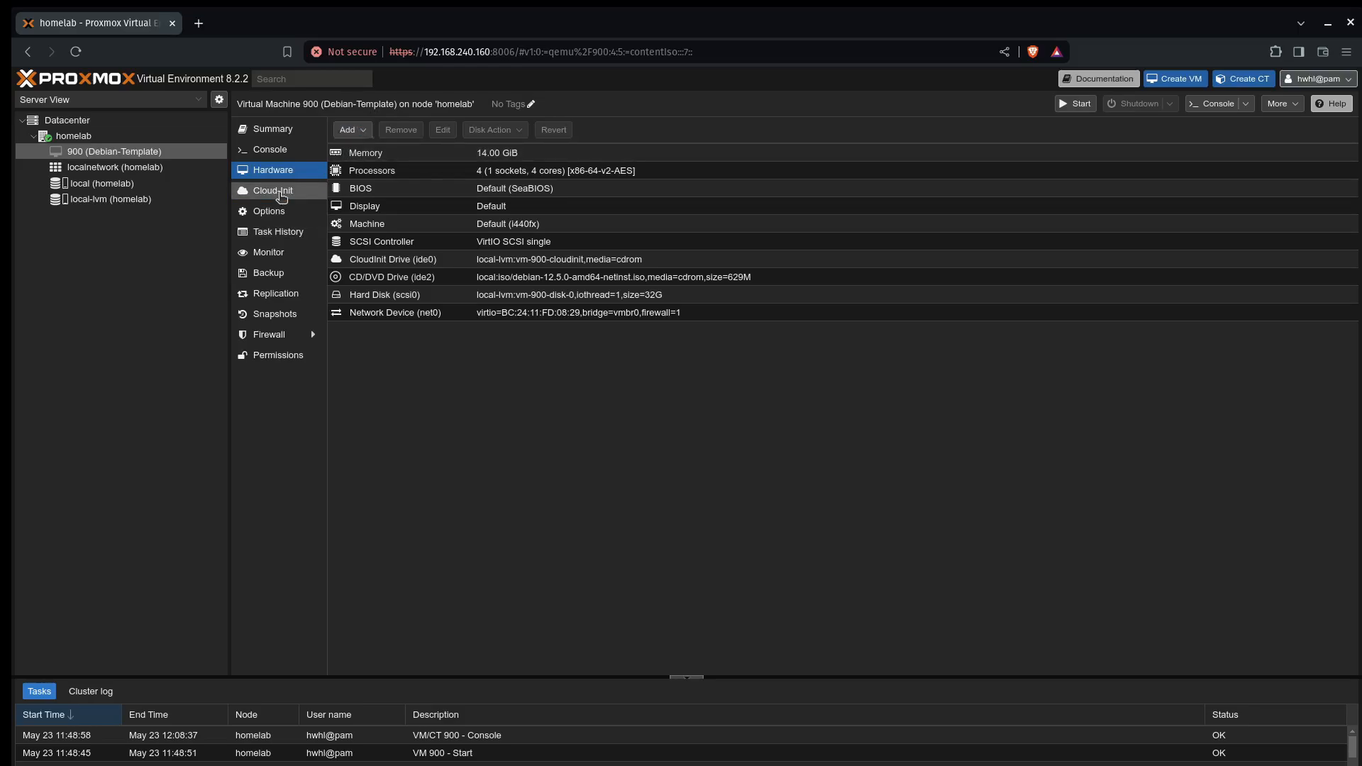
Set the Cloud-Init user of VM 900 to hwhl.
left_click(280, 196)
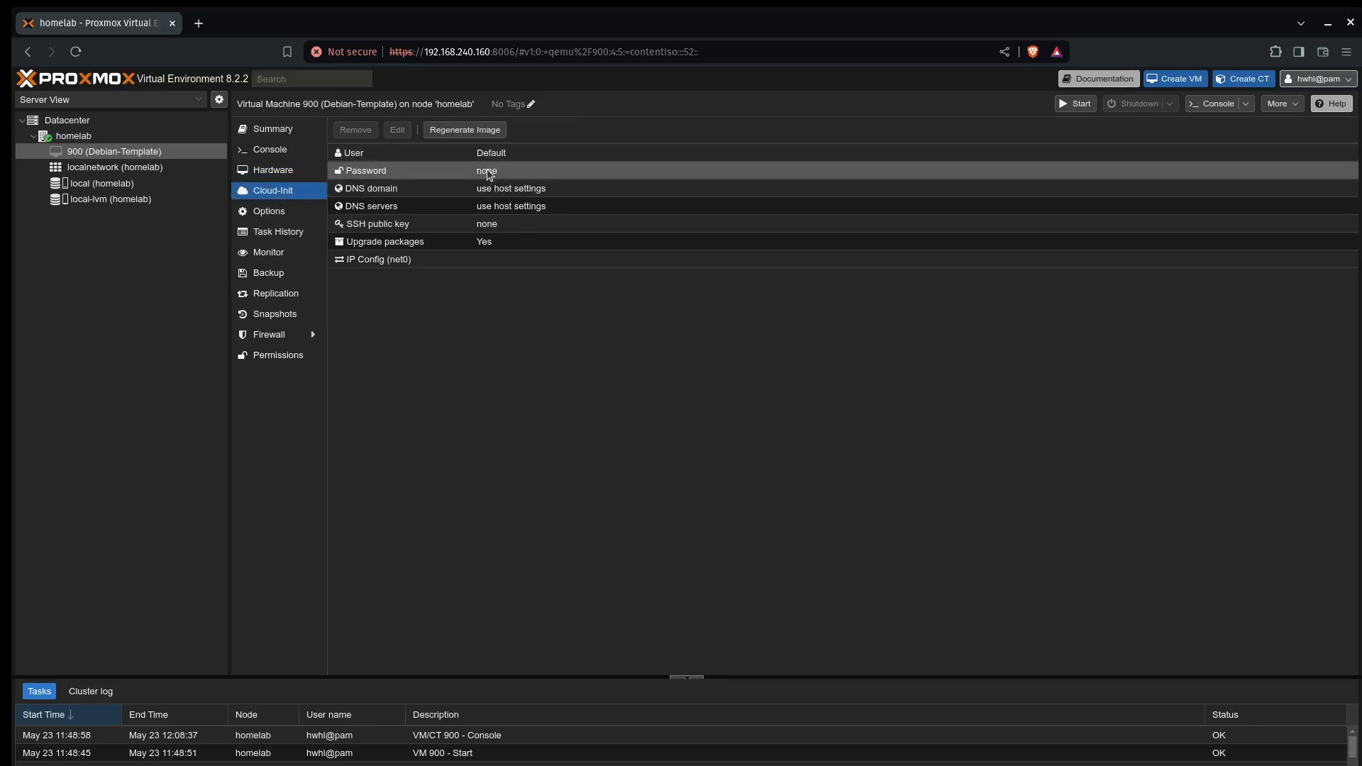
left_click(502, 156)
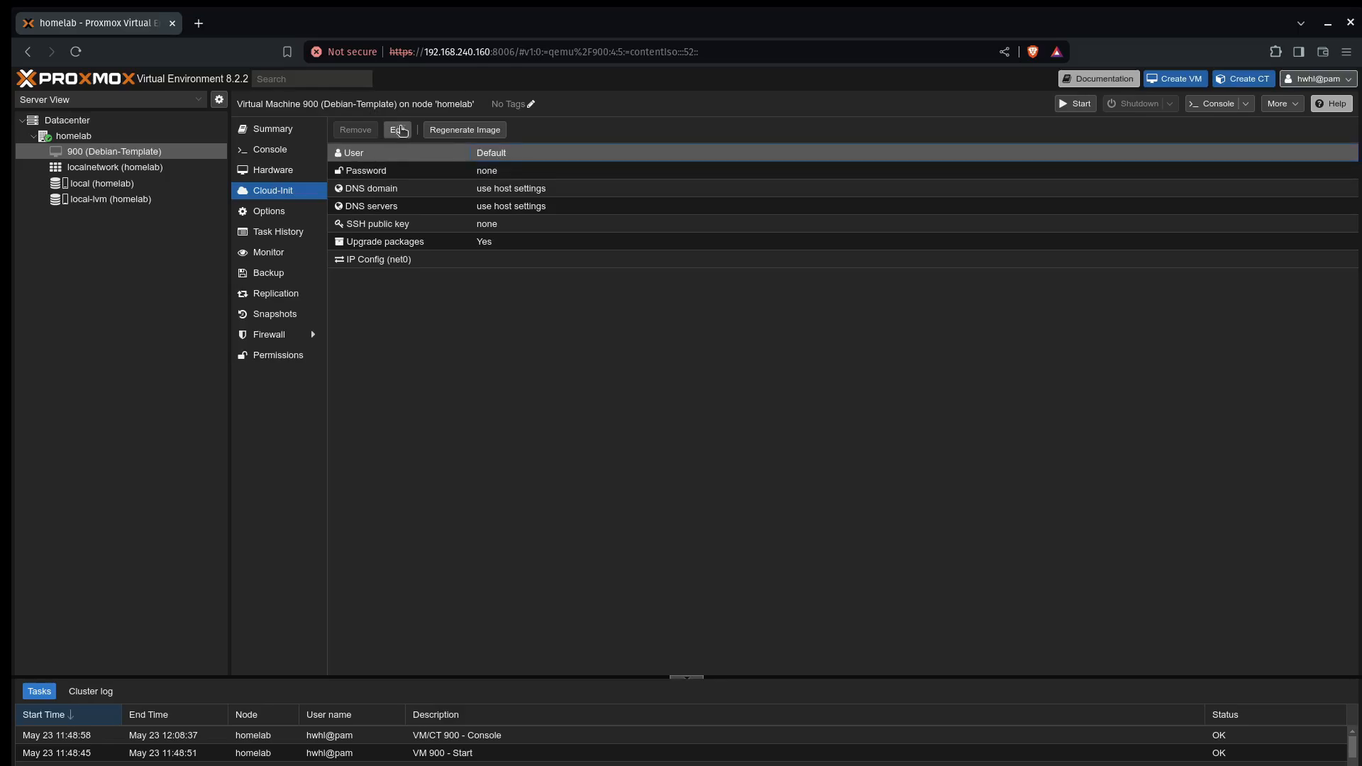
left_click(399, 131)
type("hwh")
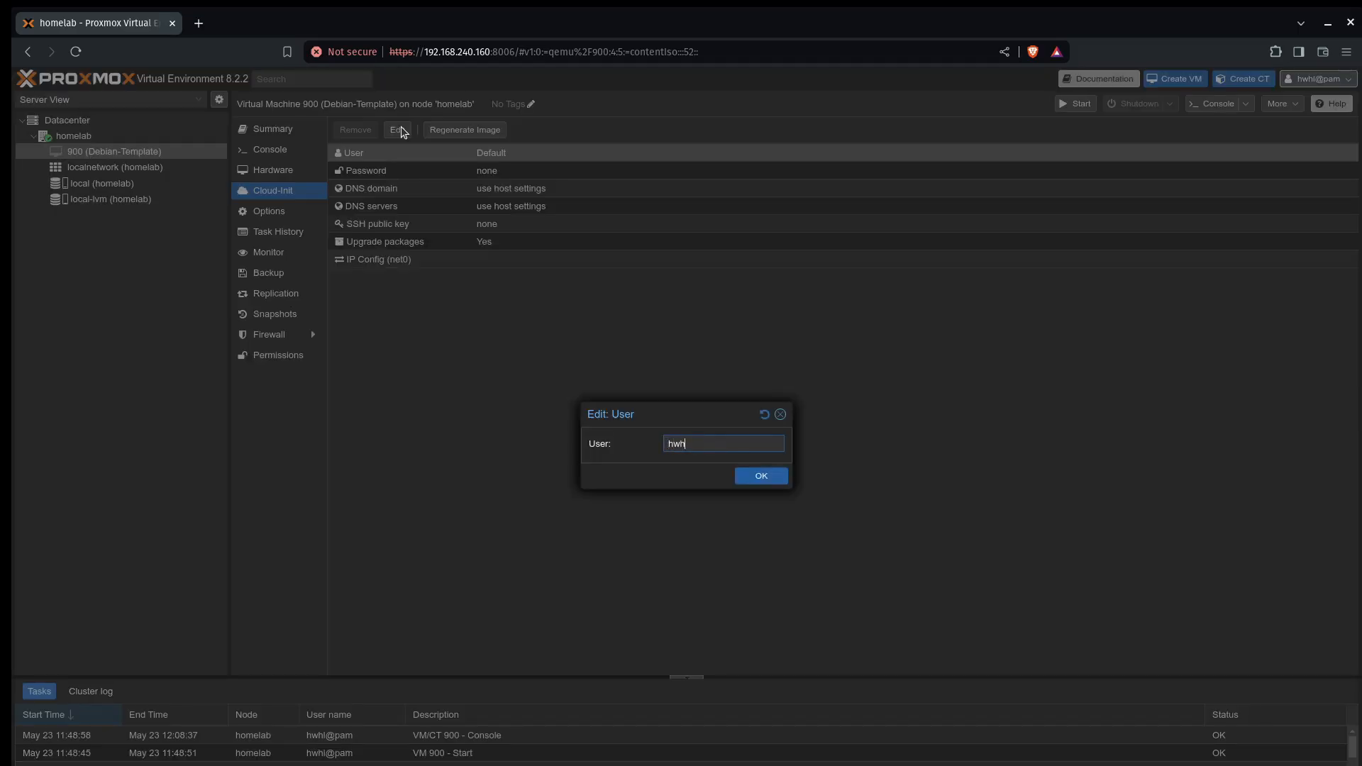
type("l")
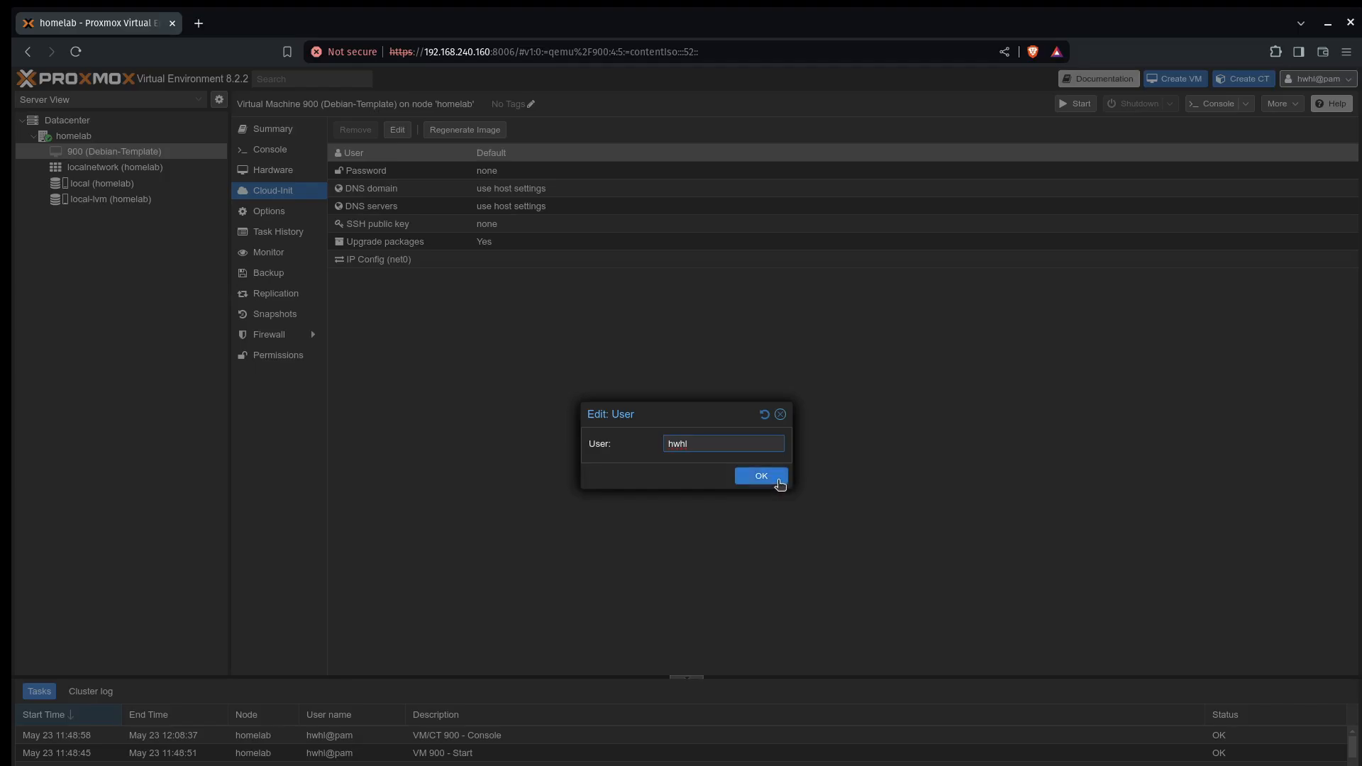
left_click(779, 483)
Set the Cloud-Init account password for VM 900 and select the SSH public key entry.
left_click(495, 177)
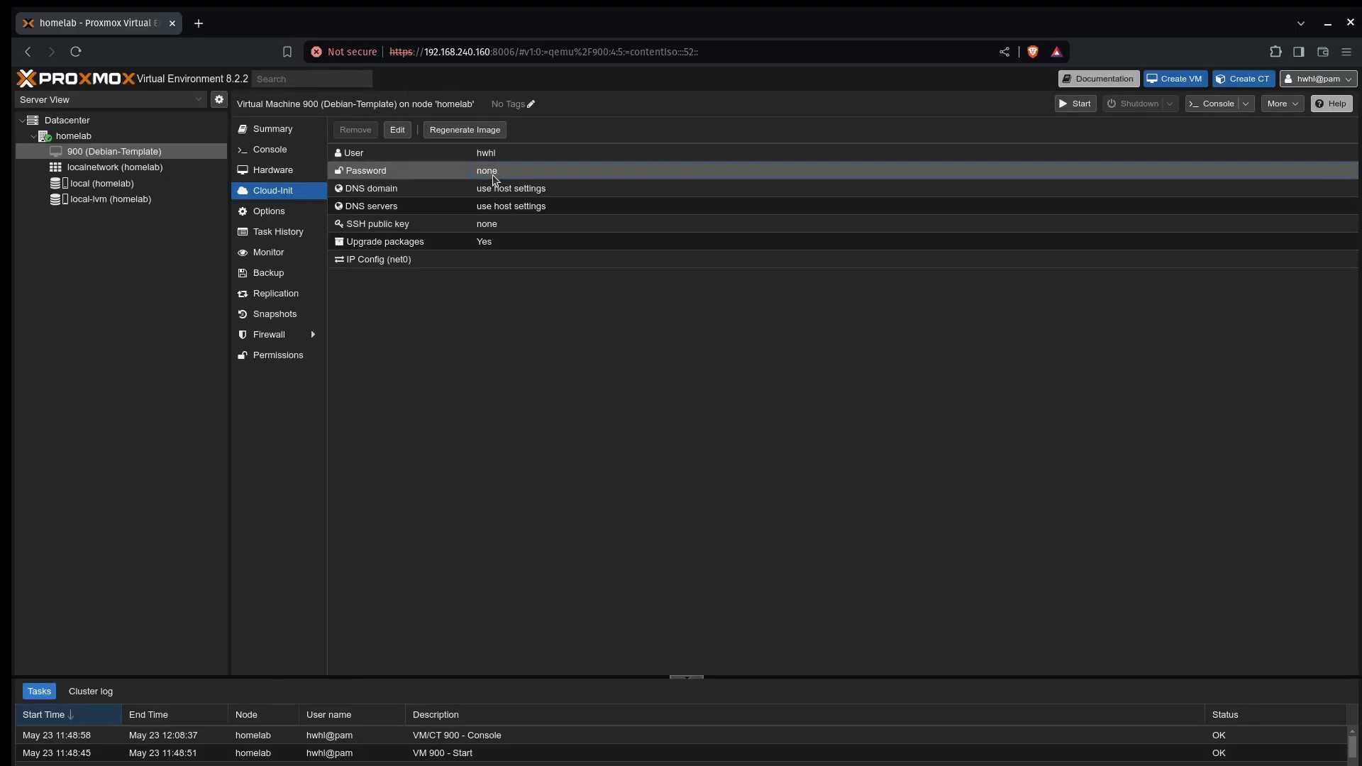
left_click(398, 130)
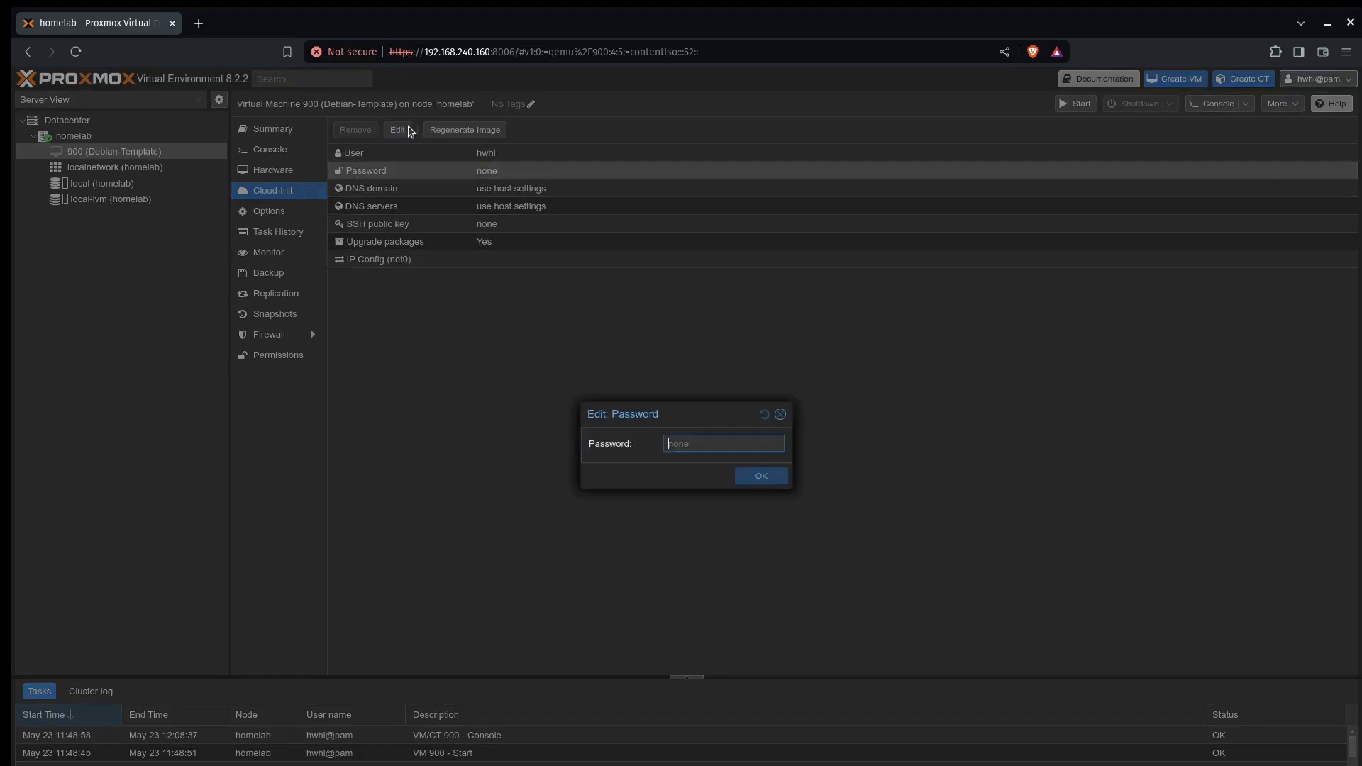
type("p")
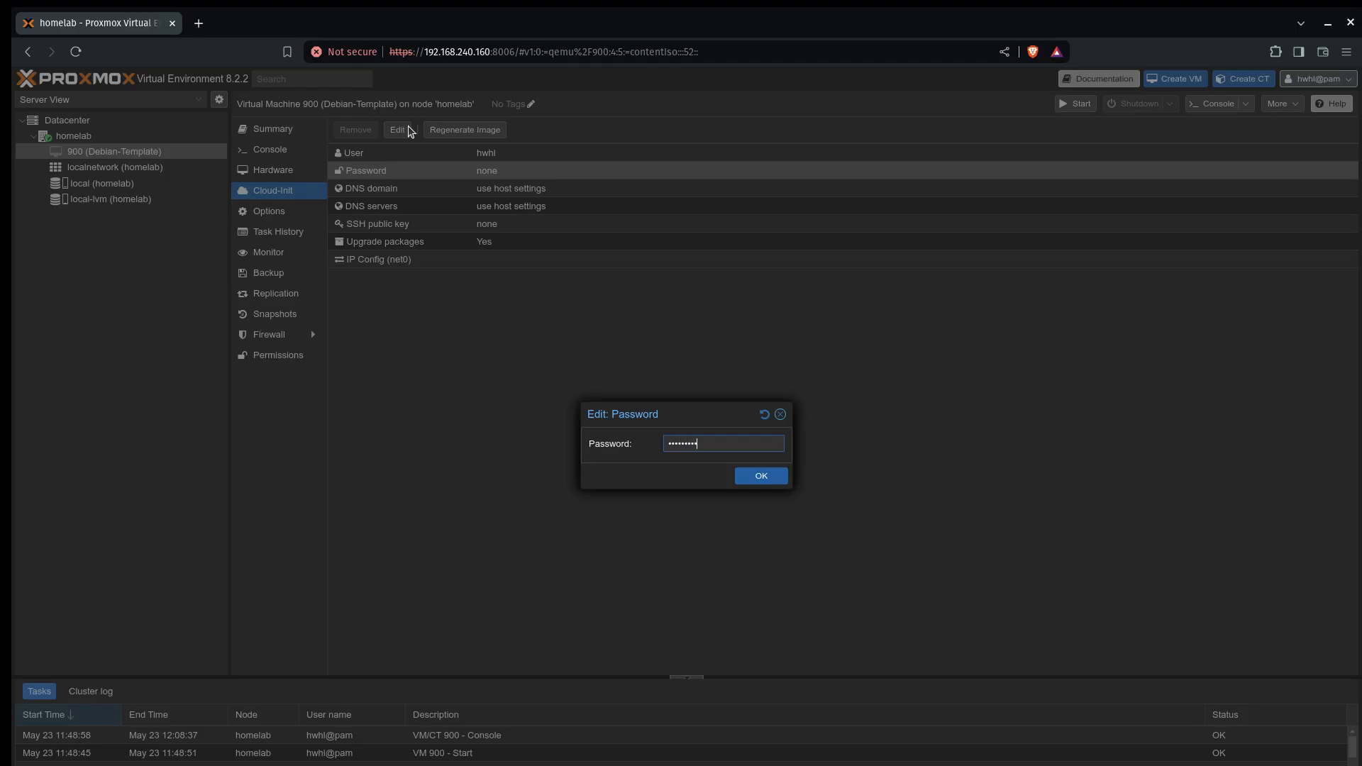
key("Return")
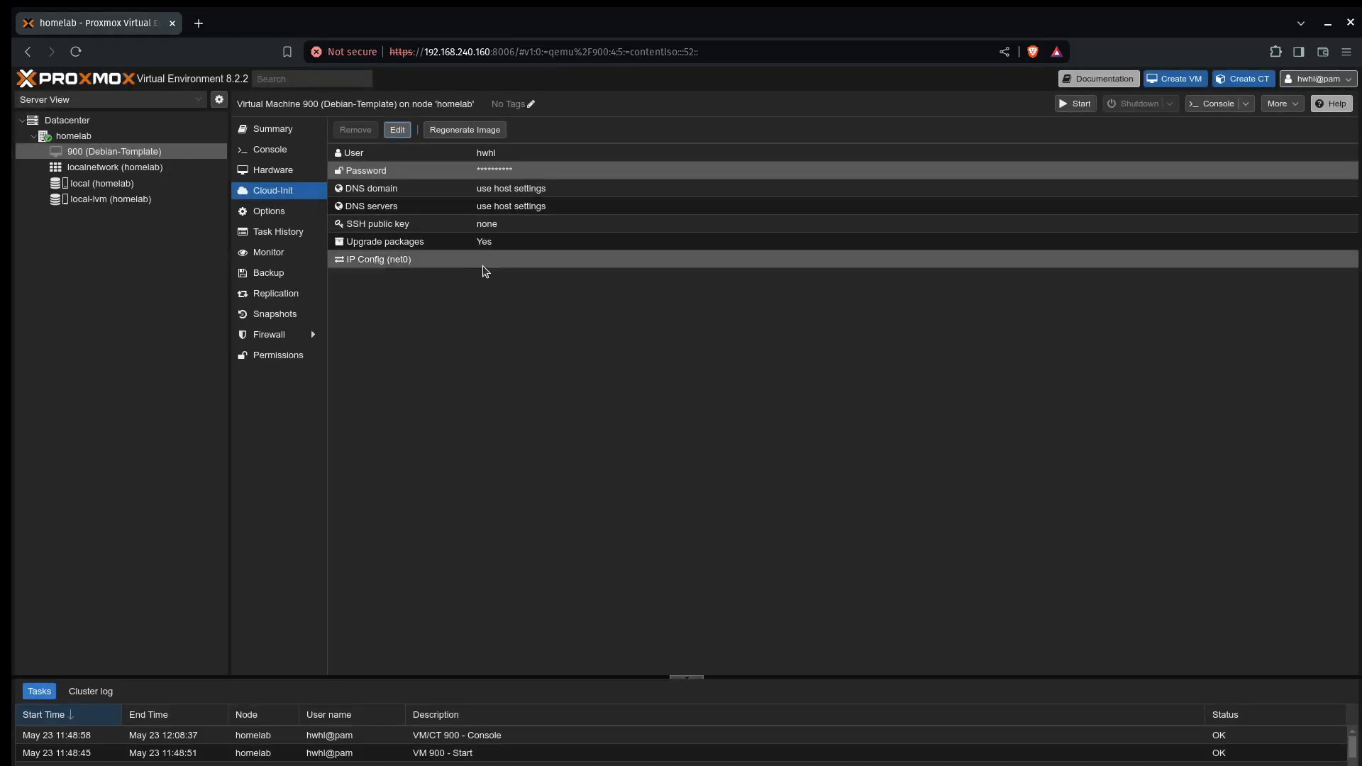
left_click(489, 227)
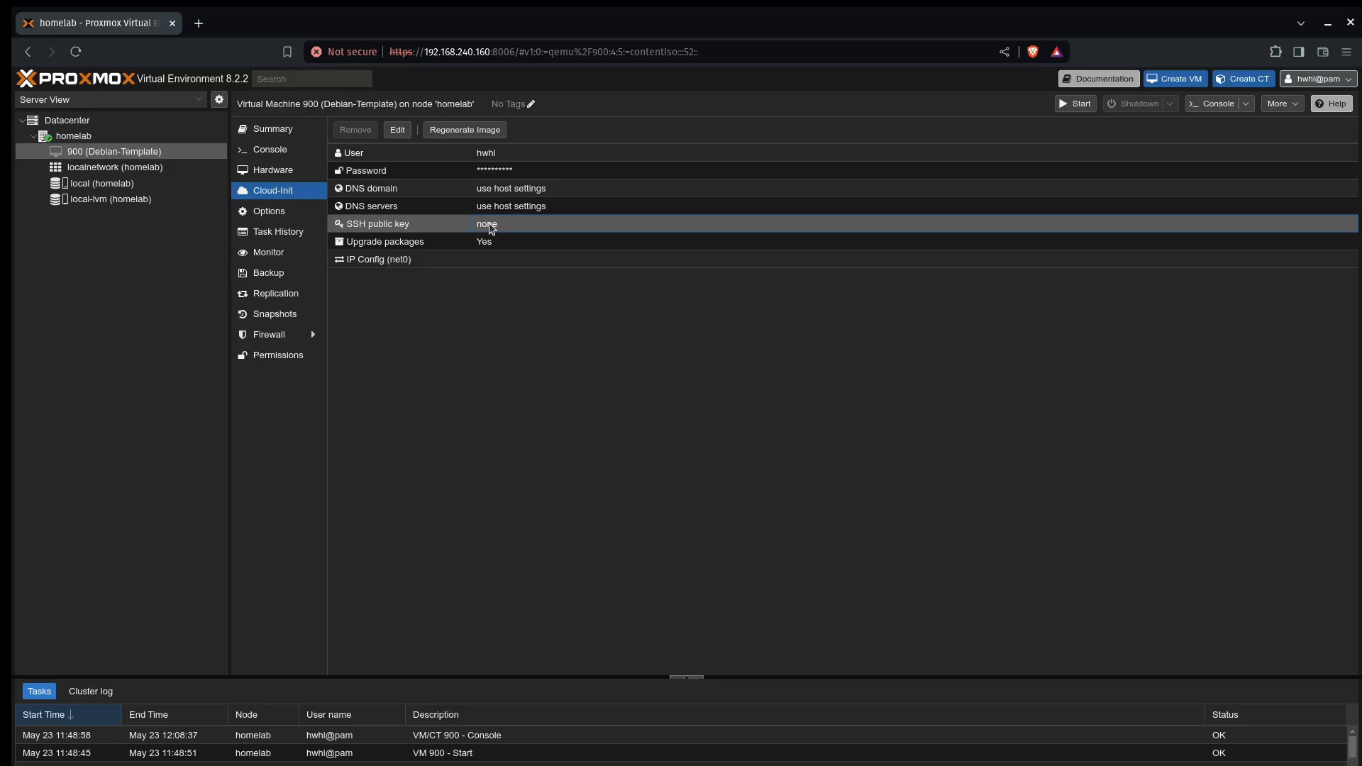
Convert VM 900 (Debian-Template) to a template and confirm the conversion.
right_click(130, 156)
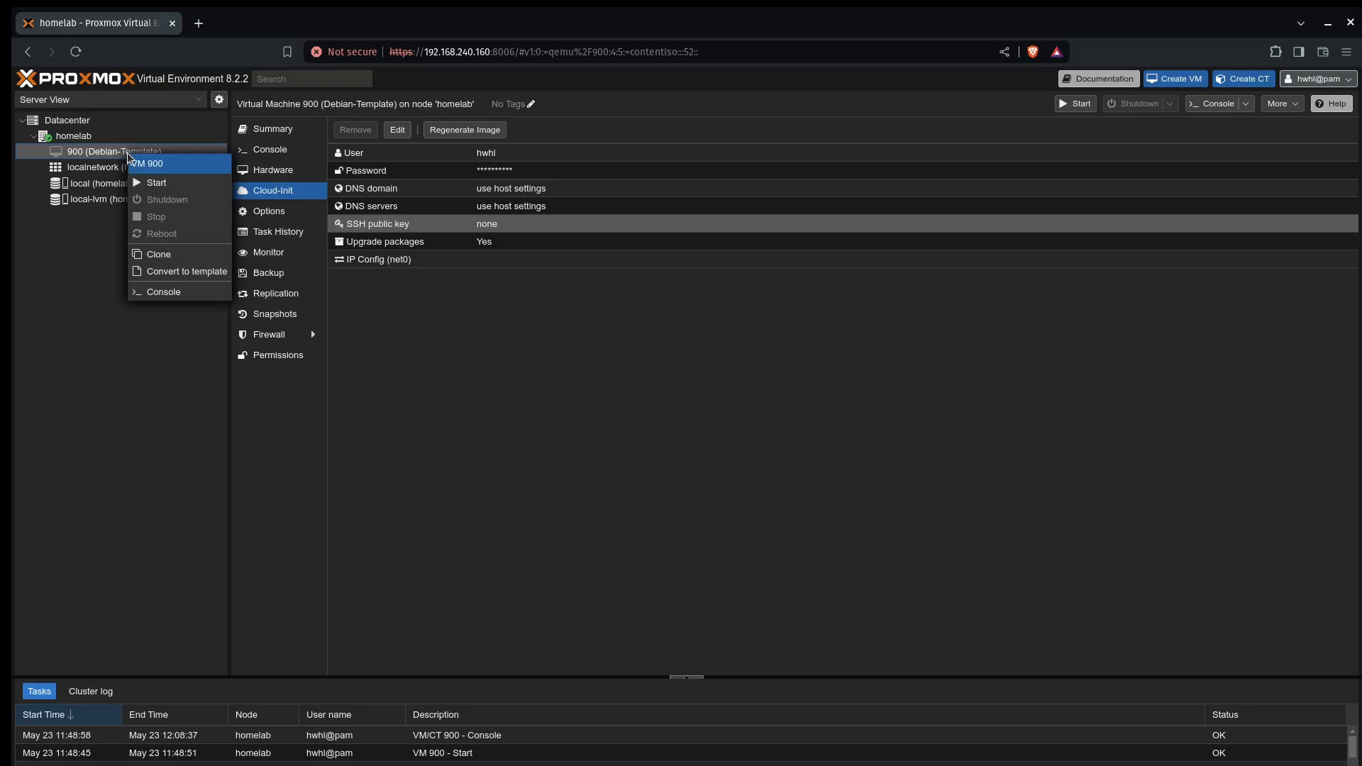
left_click(186, 272)
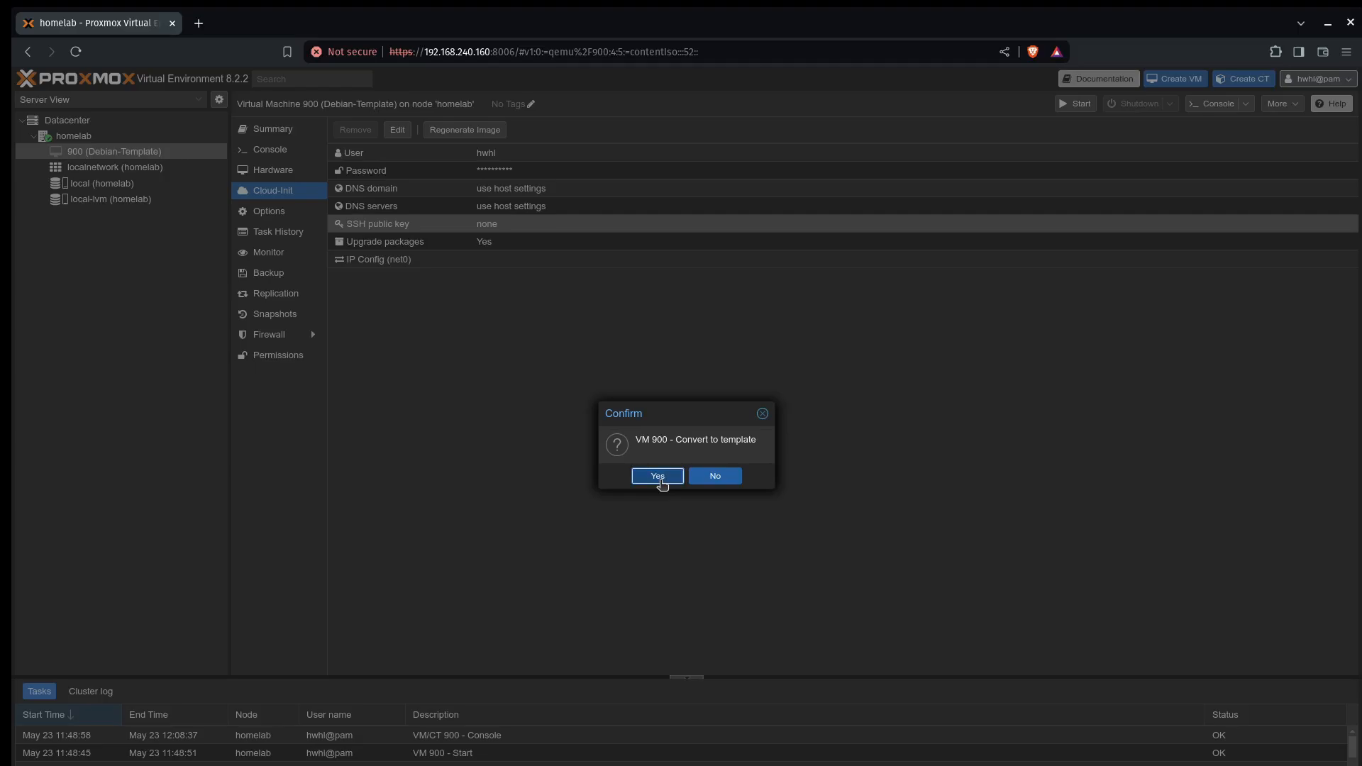
left_click(660, 476)
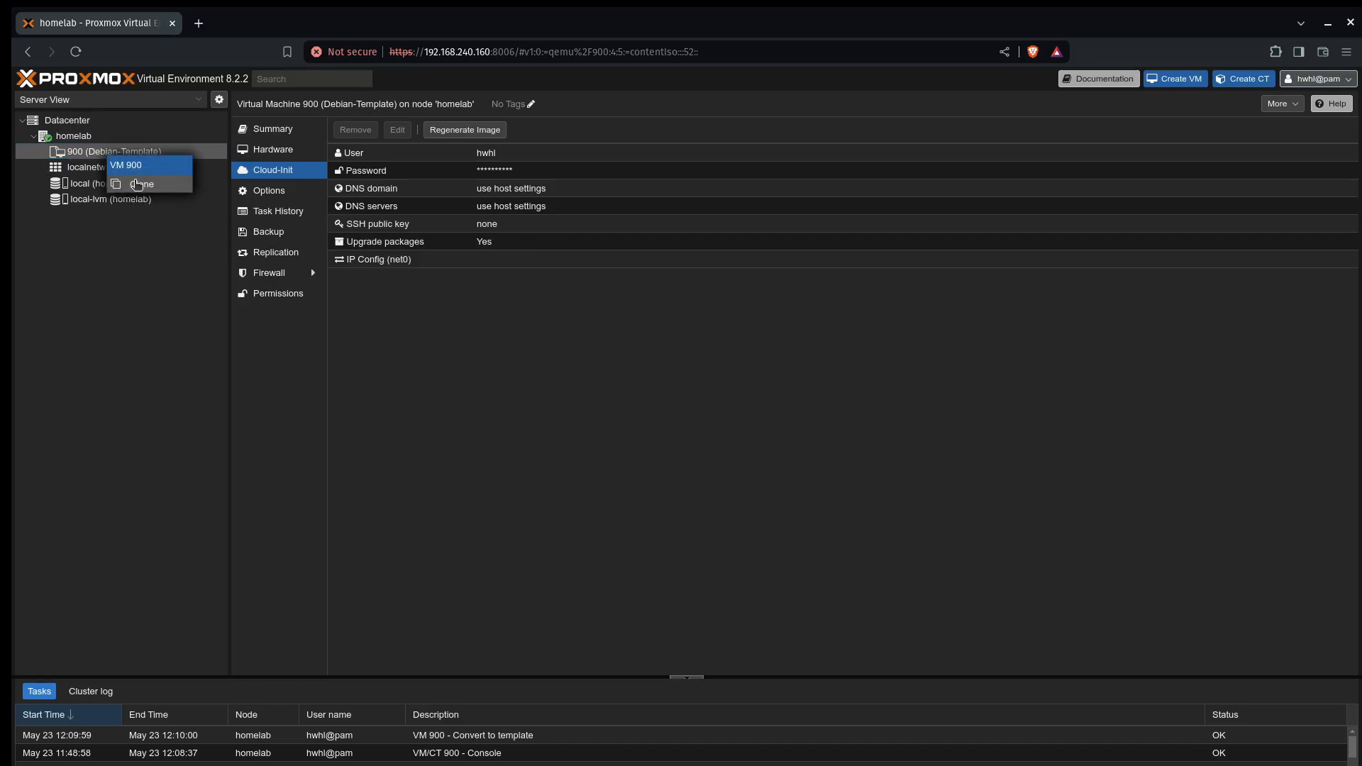
Clone template 900 as a full clone with VM ID 100 and the name Temp.
left_click(137, 186)
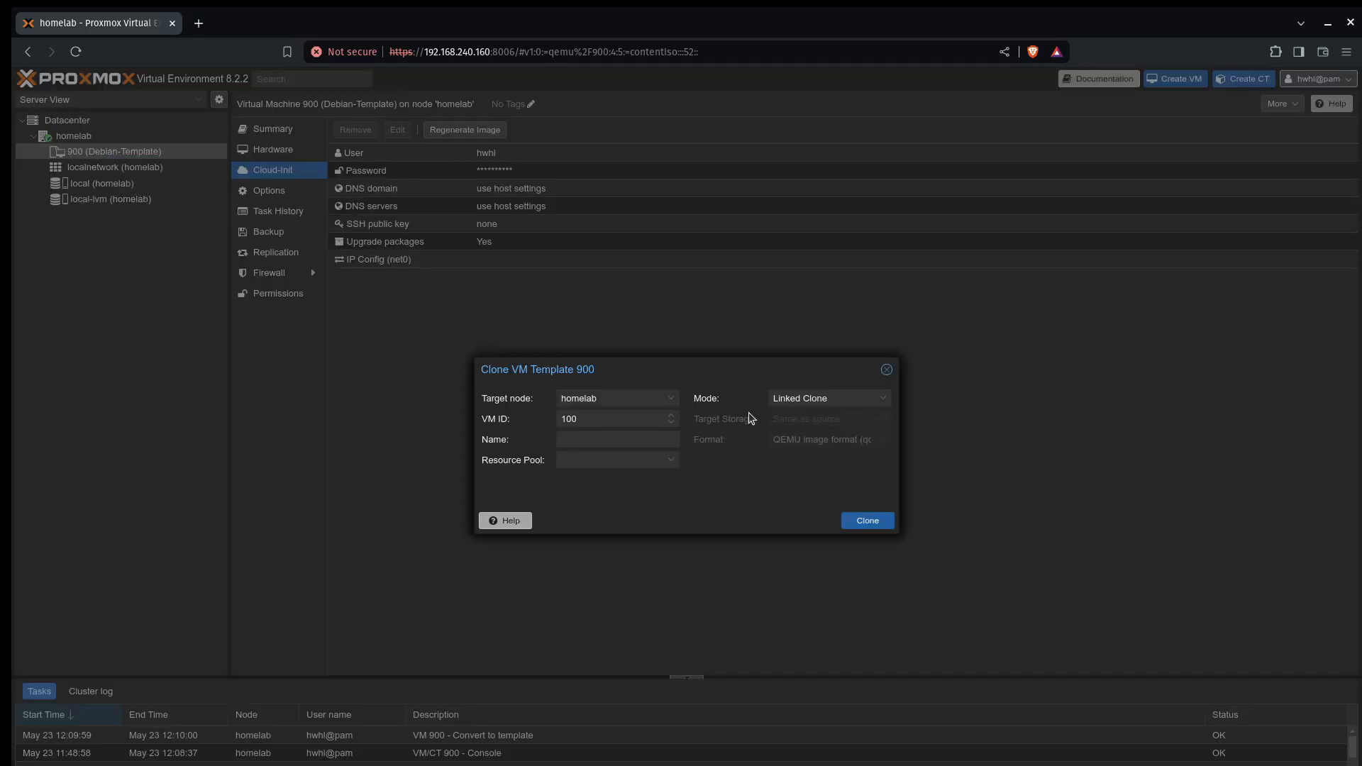
left_click(638, 441)
type("Temp")
left_click(883, 400)
left_click(822, 422)
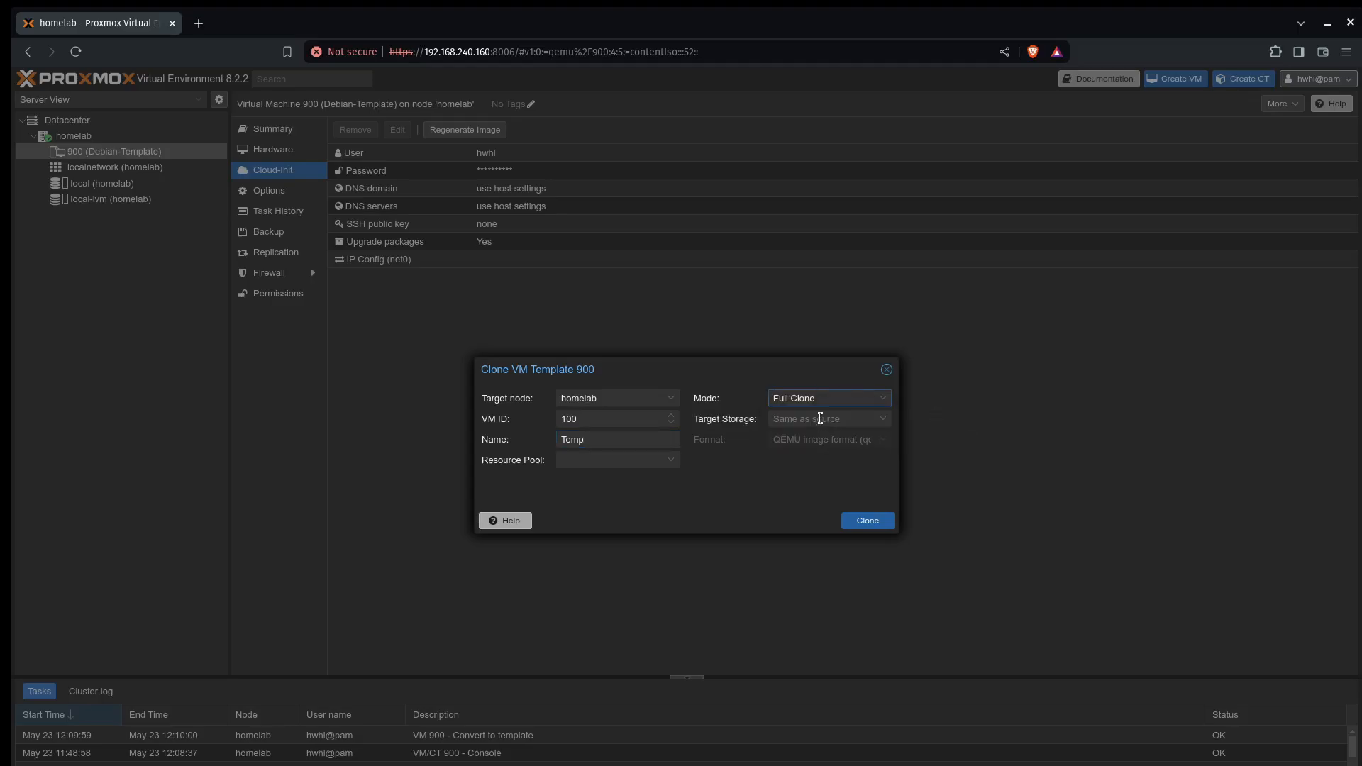
left_click(875, 527)
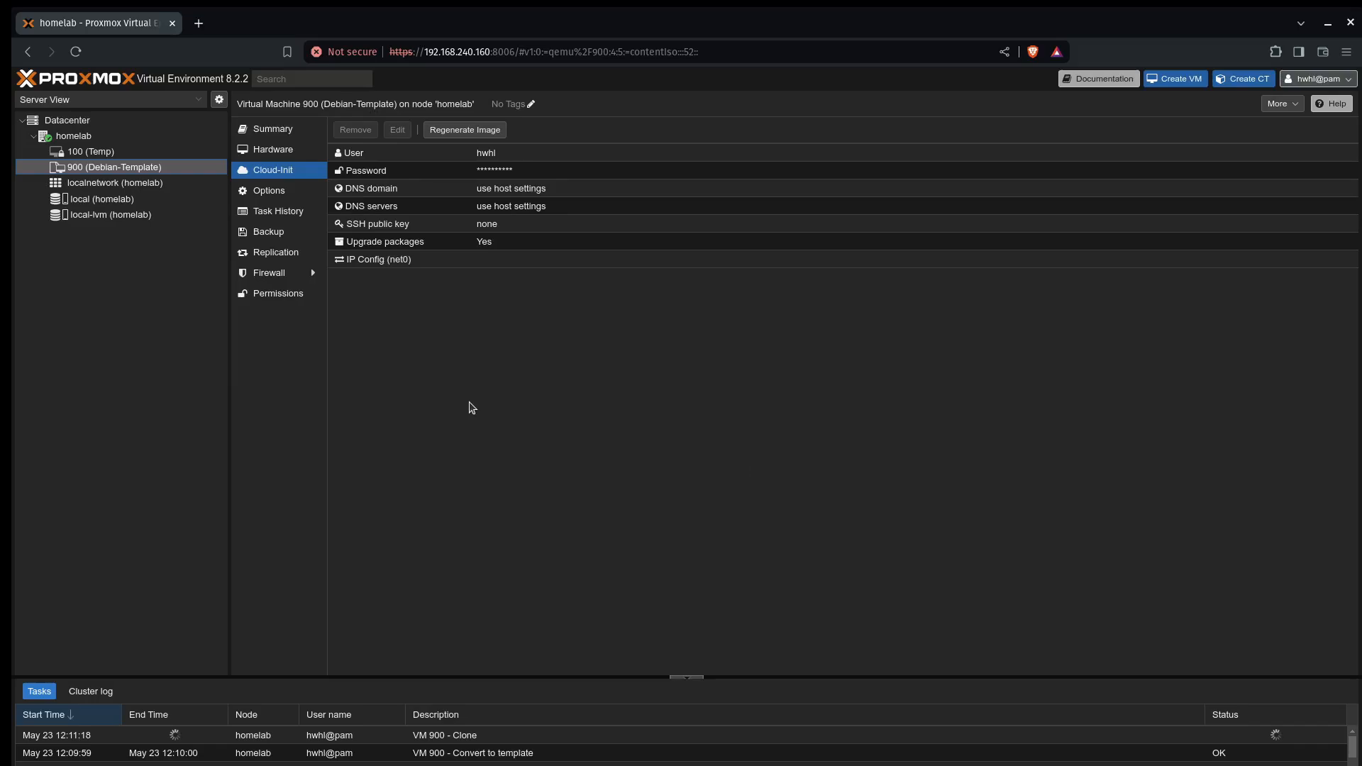
Check the hardware of VM 100 (Temp), then start the VM with its console in full screen.
left_click(132, 153)
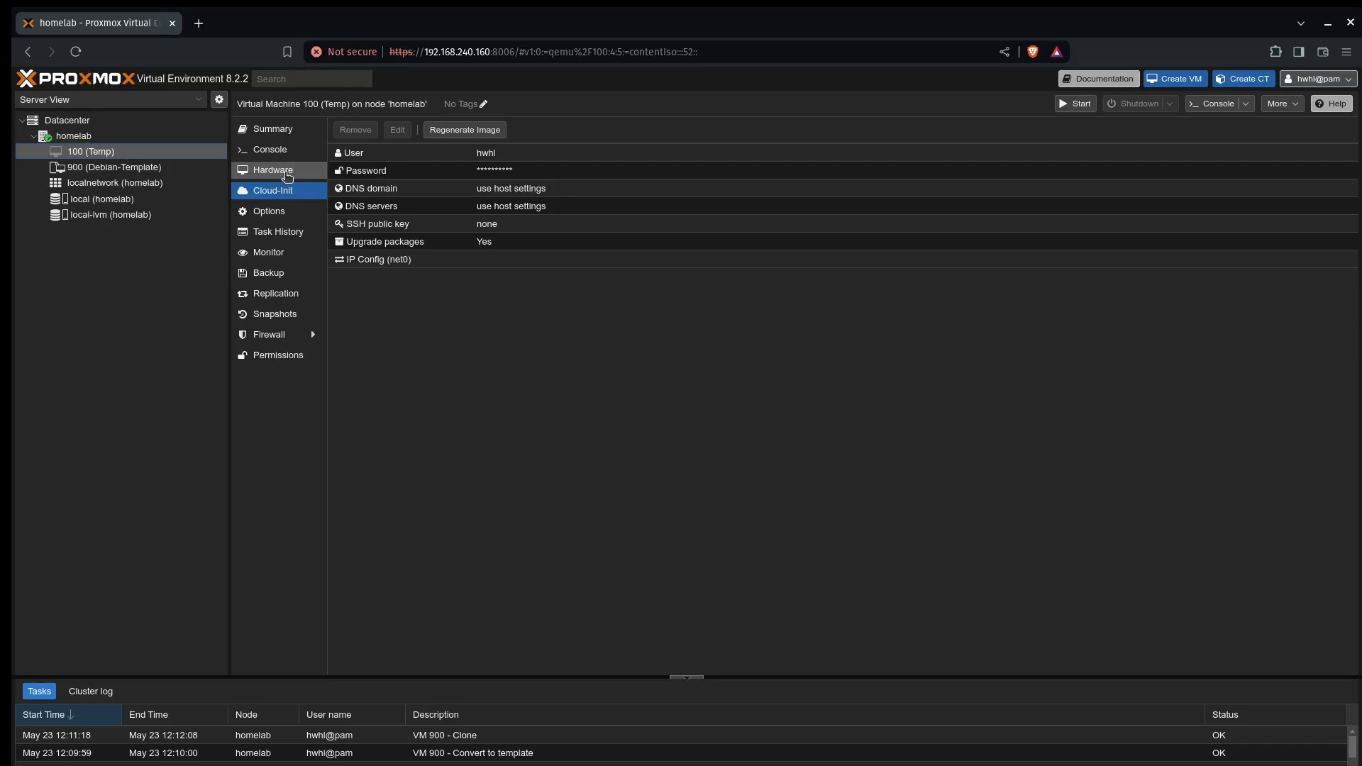
left_click(284, 173)
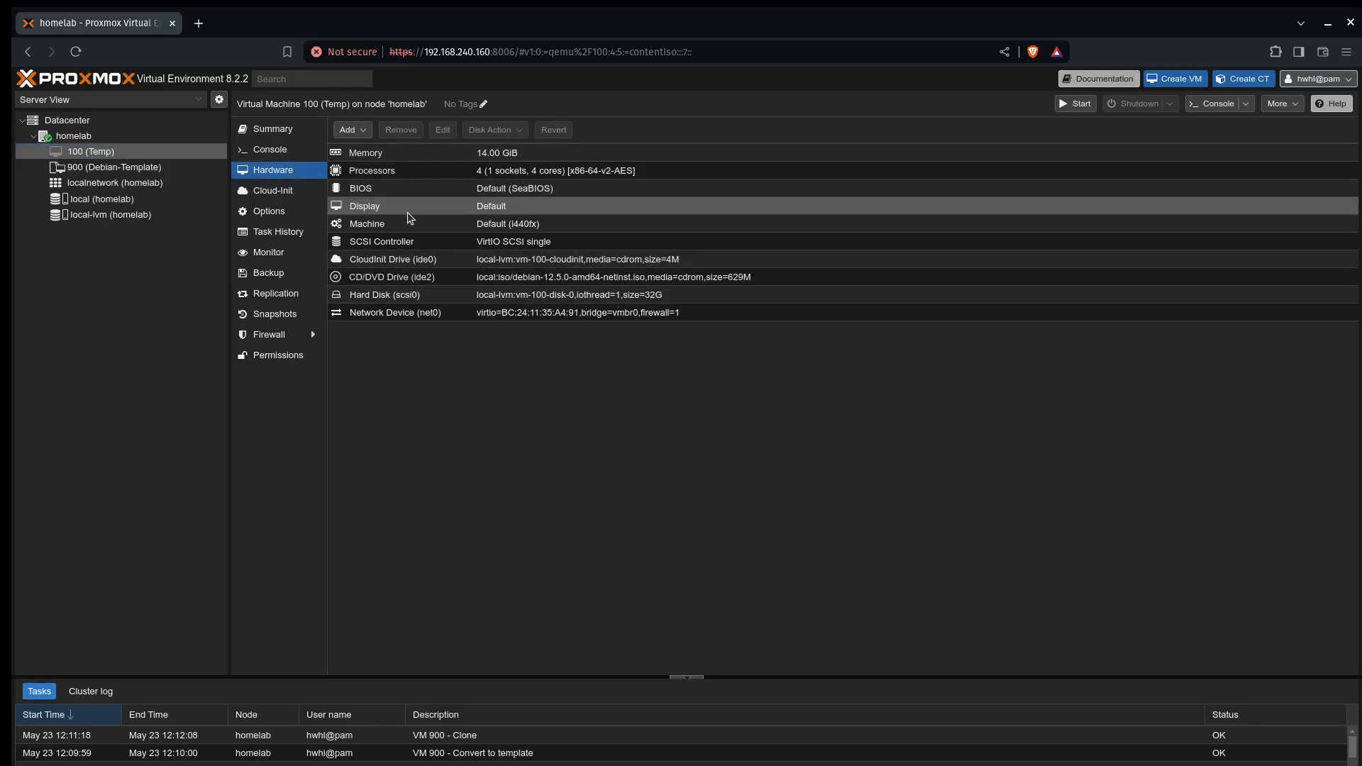
left_click(266, 149)
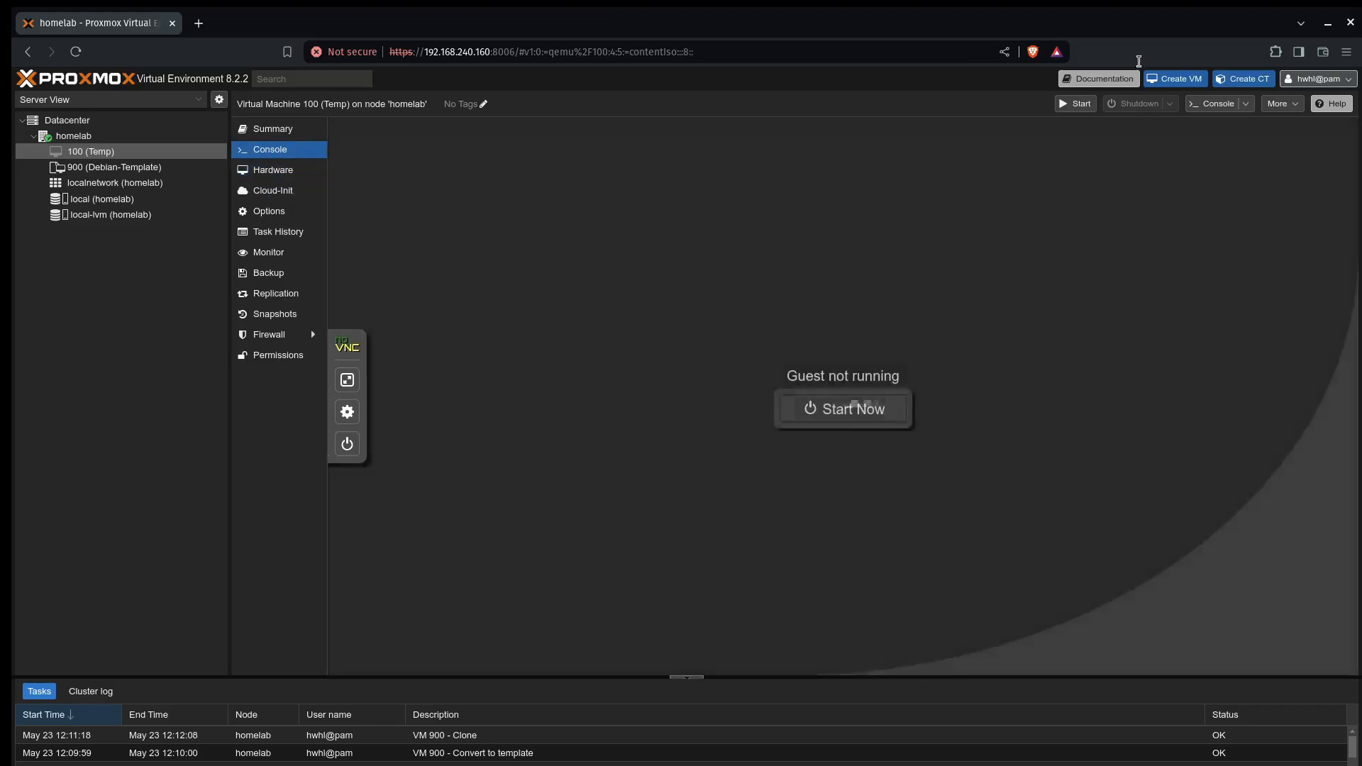
left_click(1076, 105)
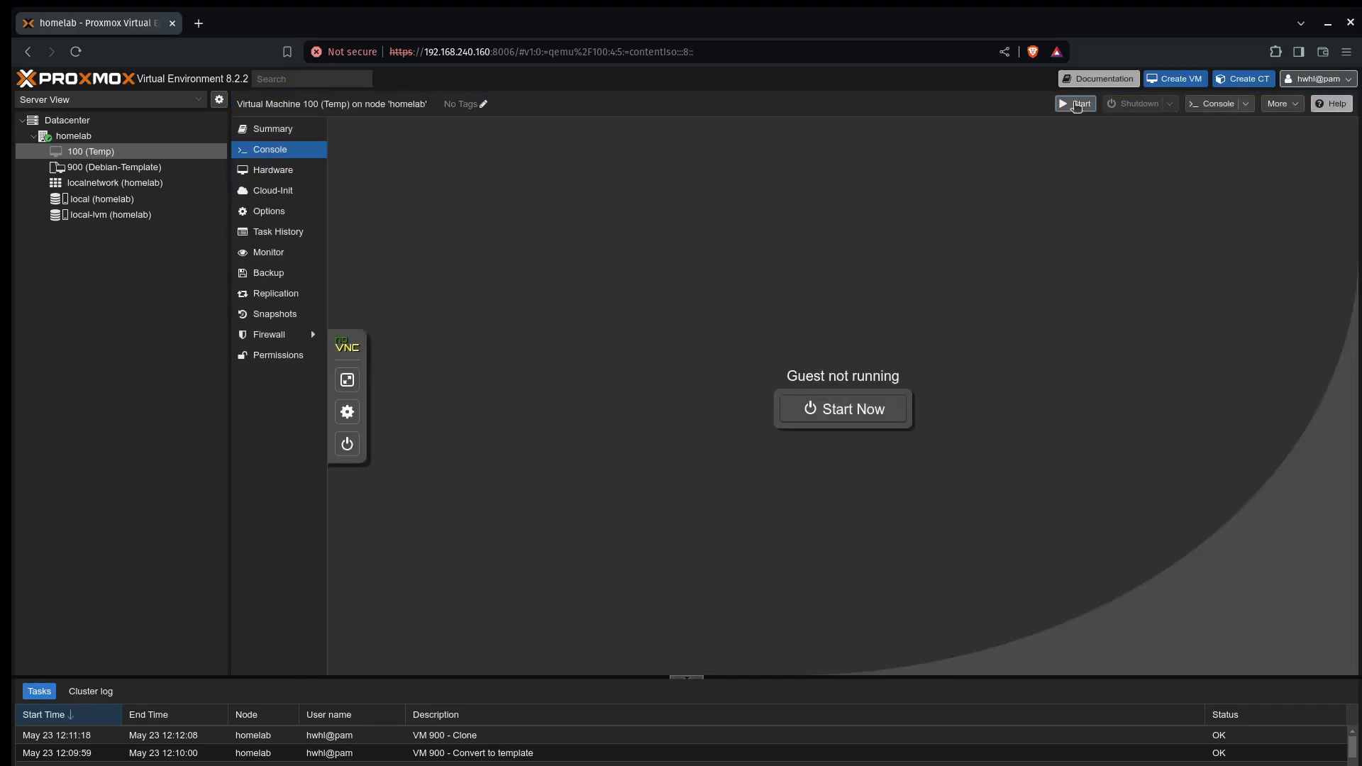
left_click(347, 379)
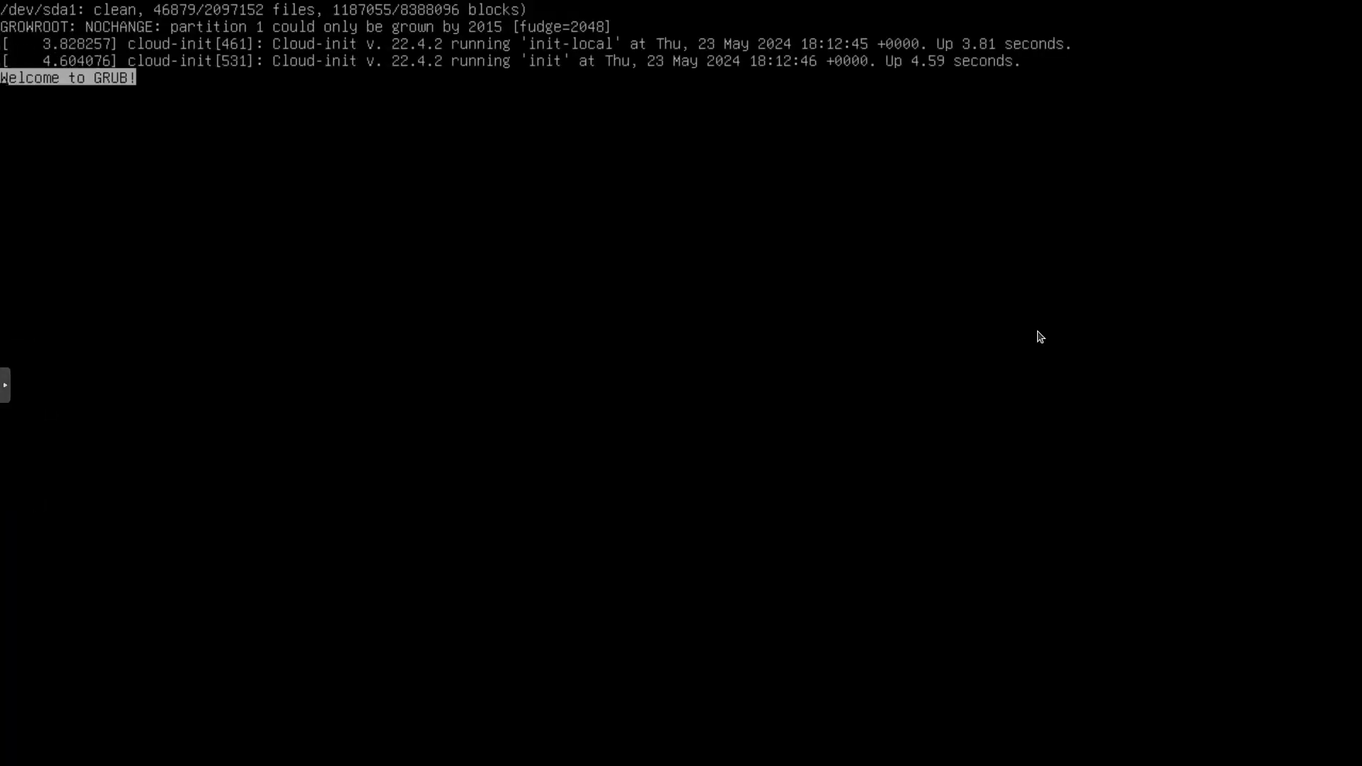
Log in to the Temp machine as hwhl with the account password.
type("hwhl")
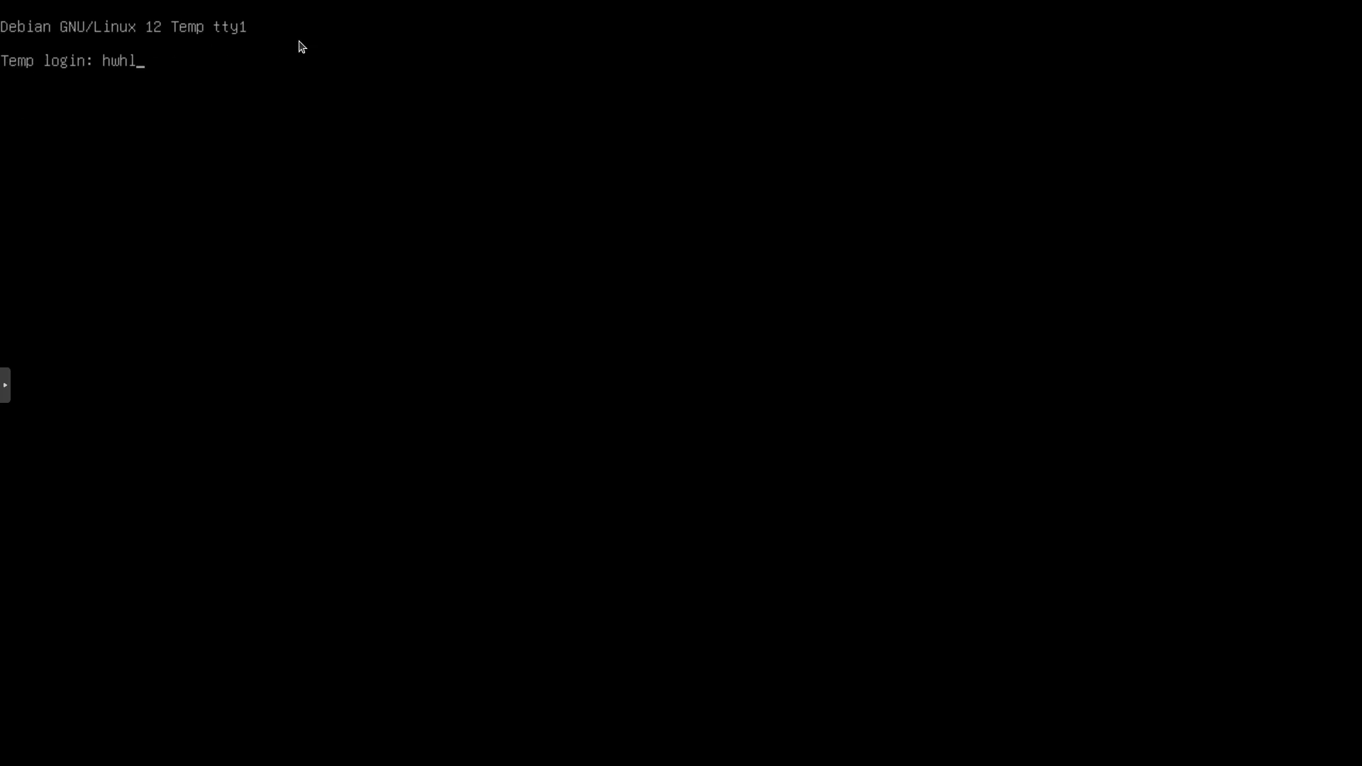
key("Return")
key("Return")
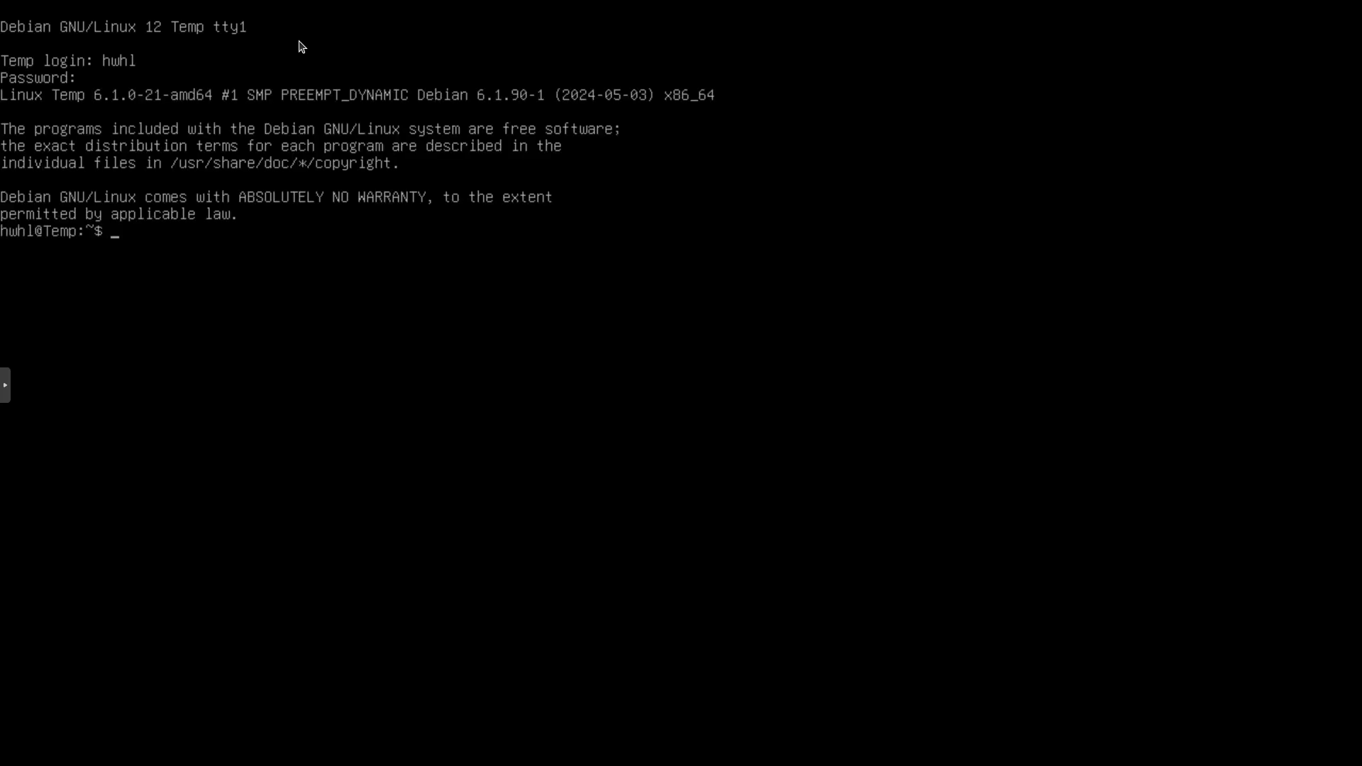
Try to switch to the root account with su root, entering the root password.
type("su root")
key("Return")
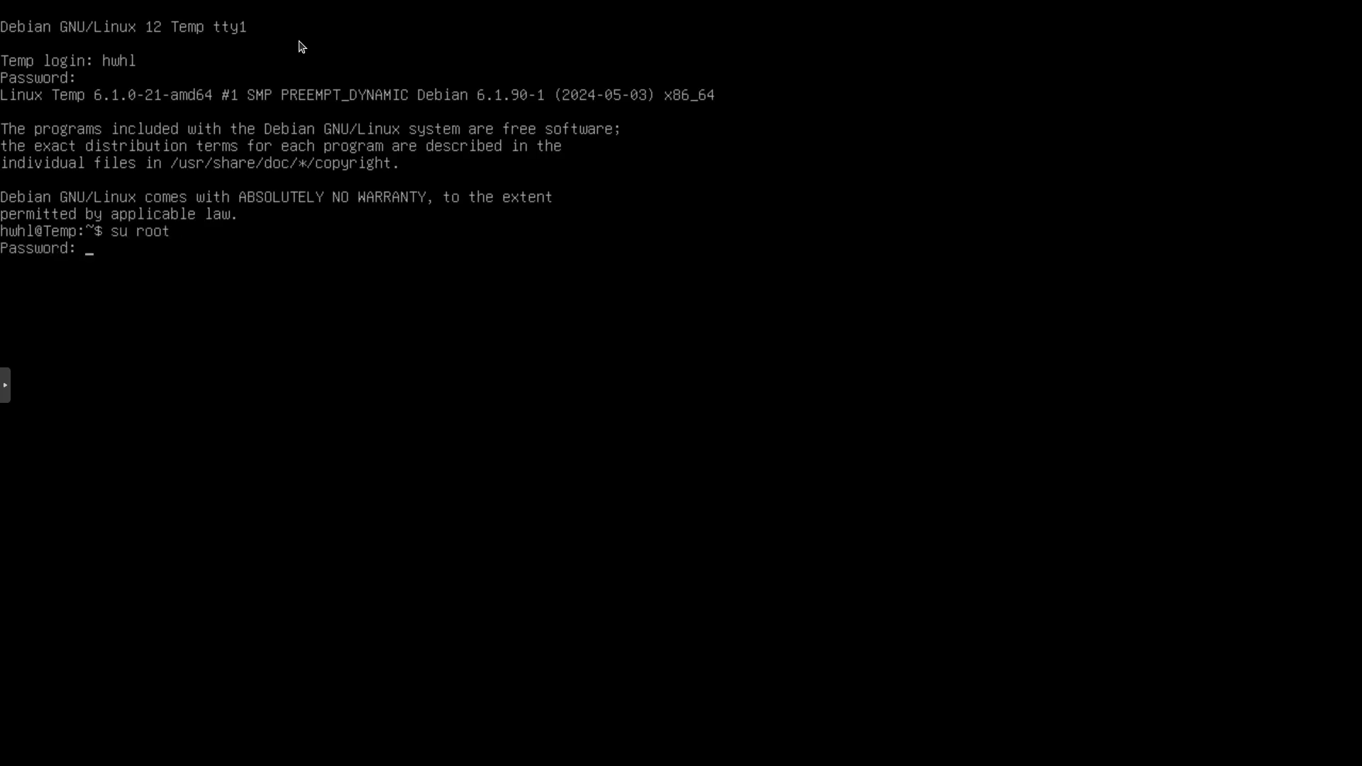
key("Return")
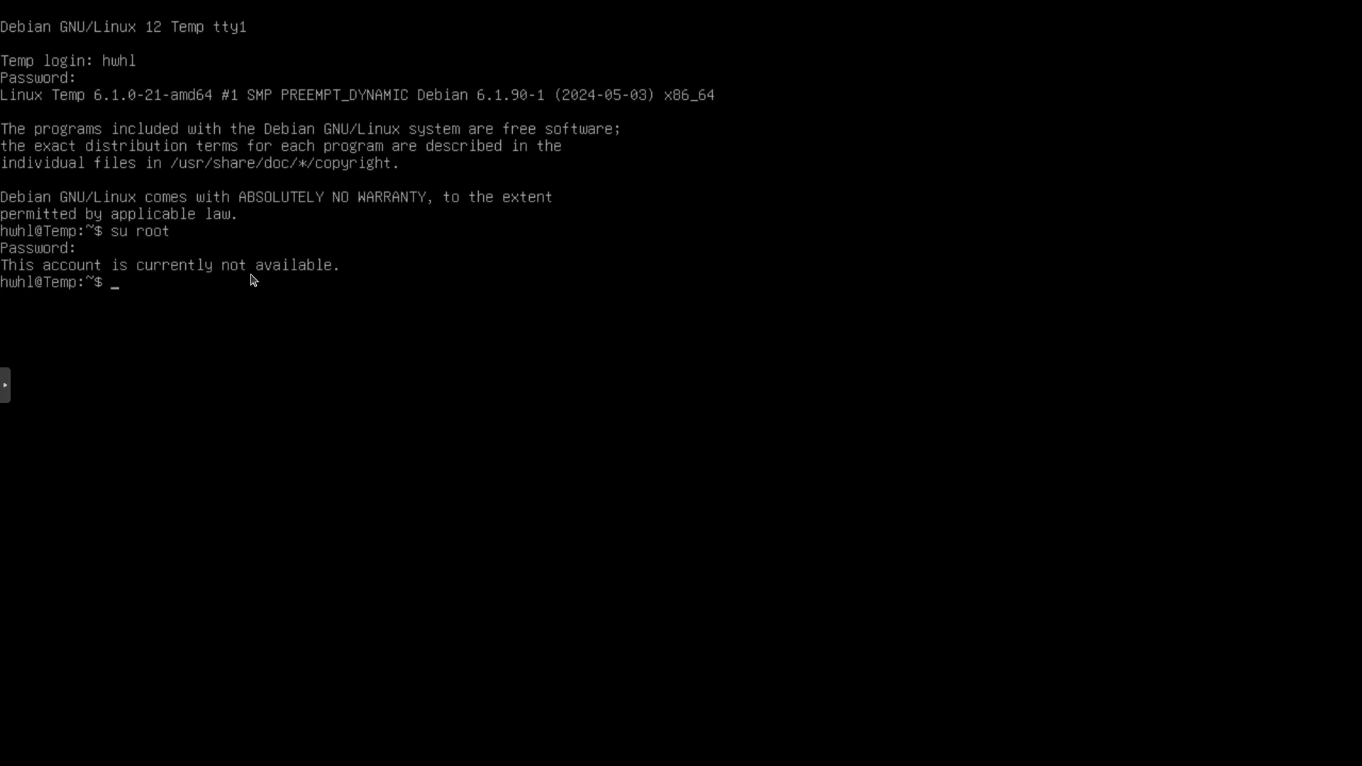
Check disk usage with df -h and memory and swap with free -h.
type("df -h")
key("Return")
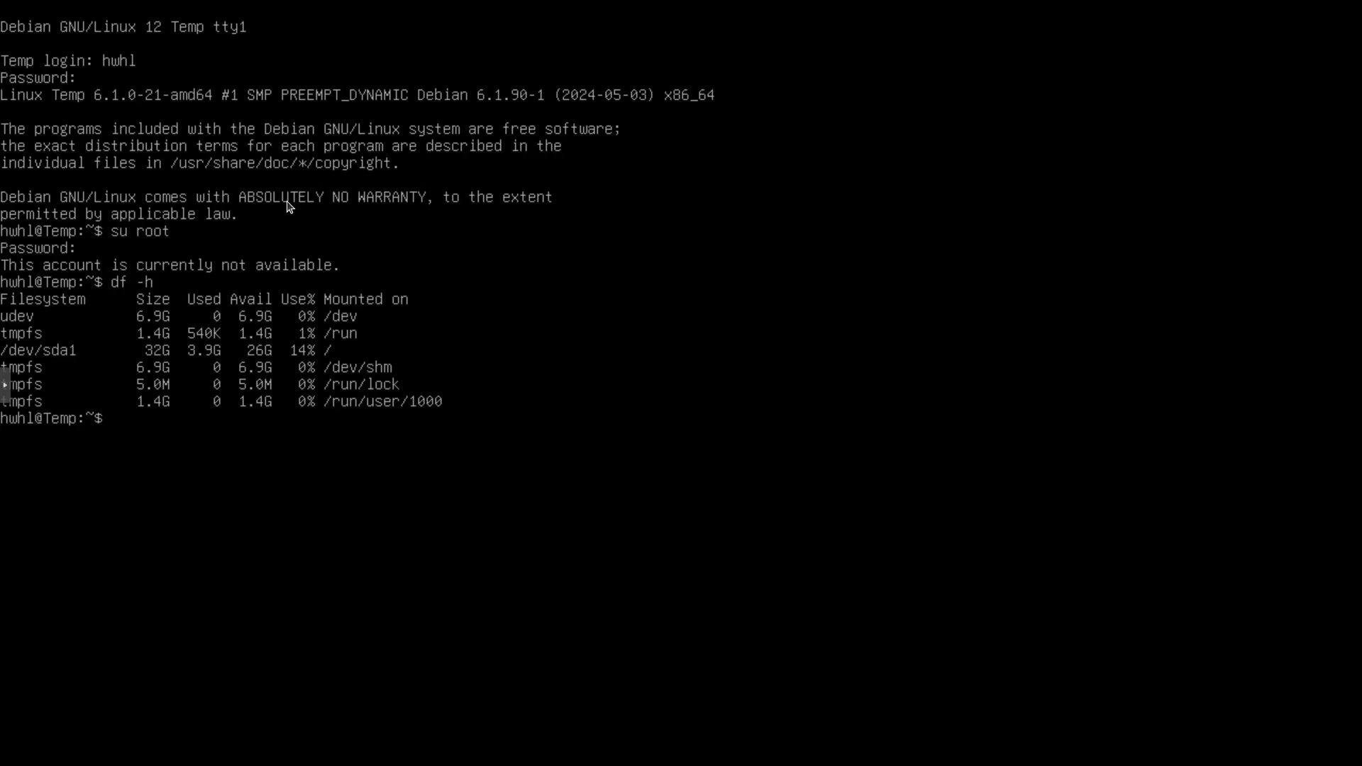
type("free -h")
key("Return")
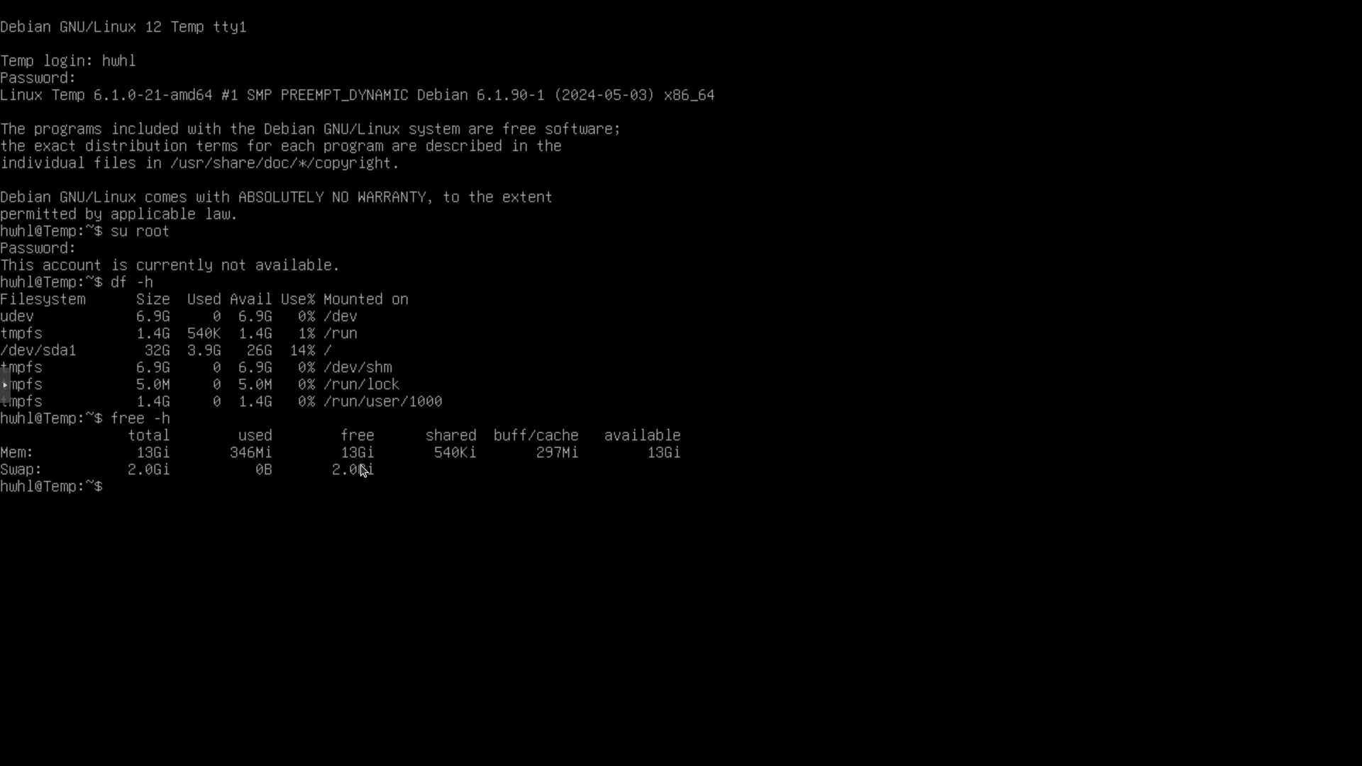
Leave the full-screen console and view VM 100's summary of status, resource usage and IP addresses.
left_click(5, 385)
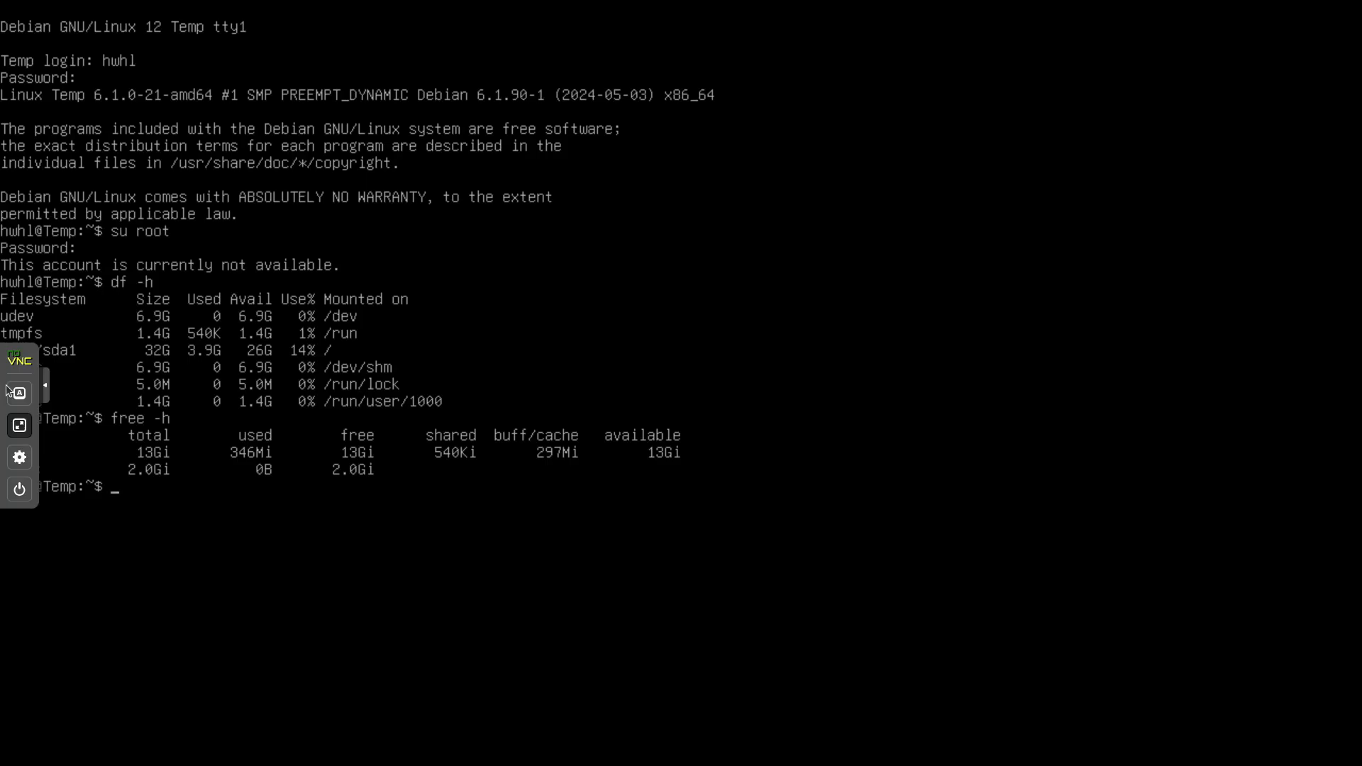
left_click(25, 433)
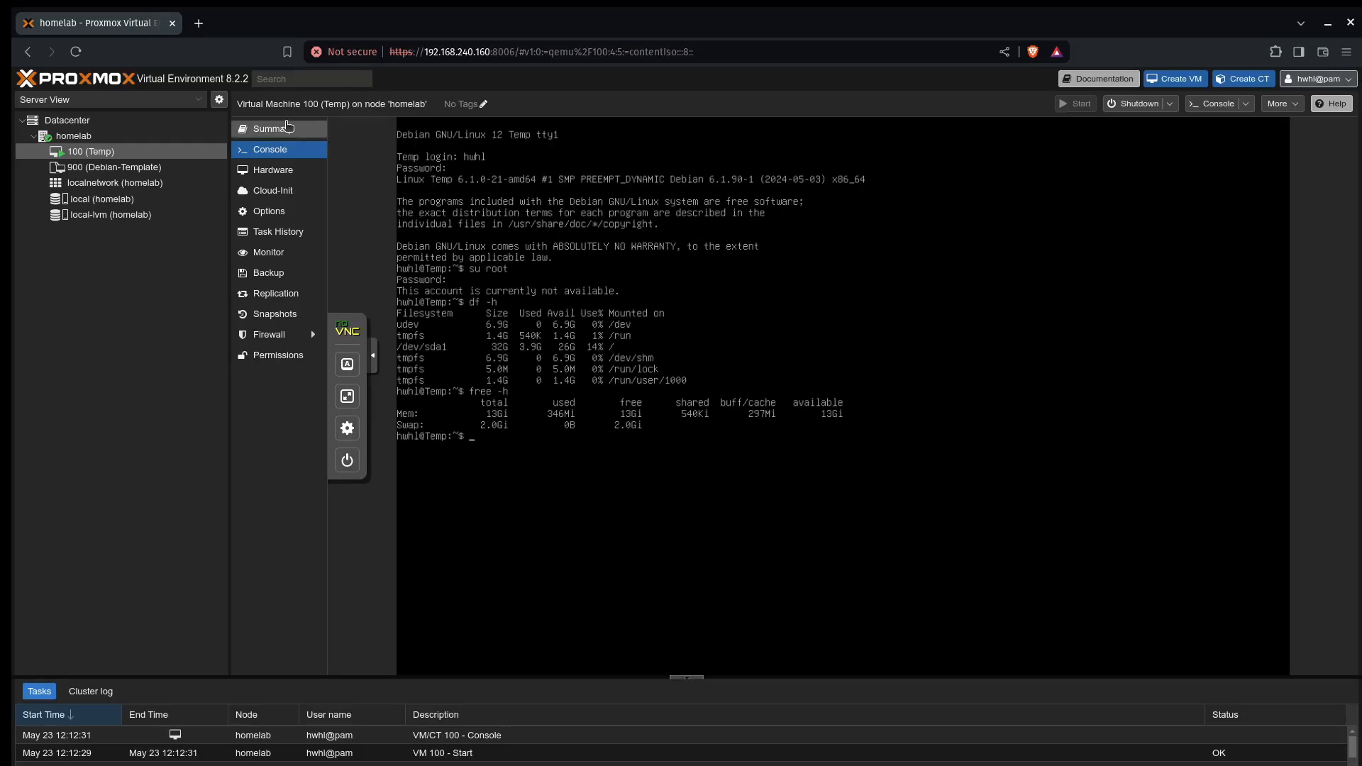
left_click(287, 127)
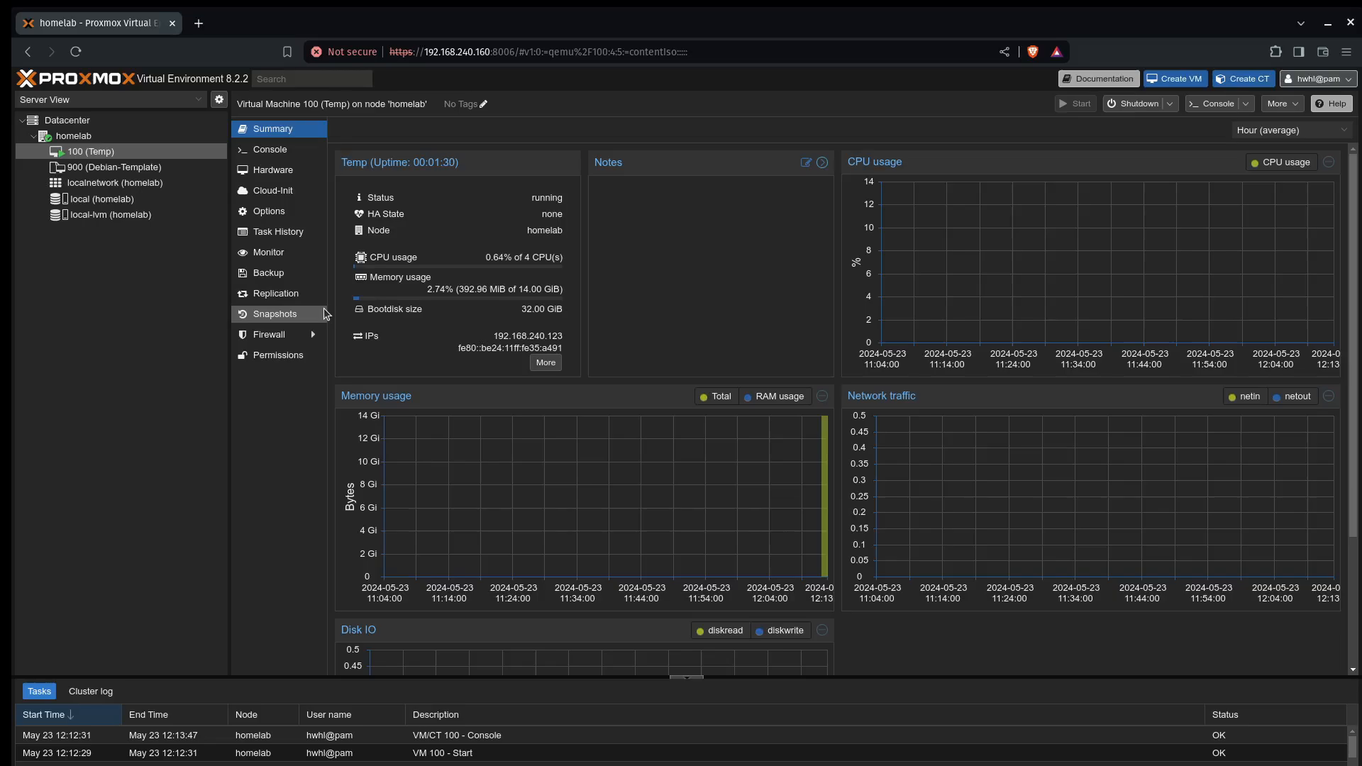
Return to the console of VM 100 and shut the VM down, confirming the shutdown.
left_click(261, 152)
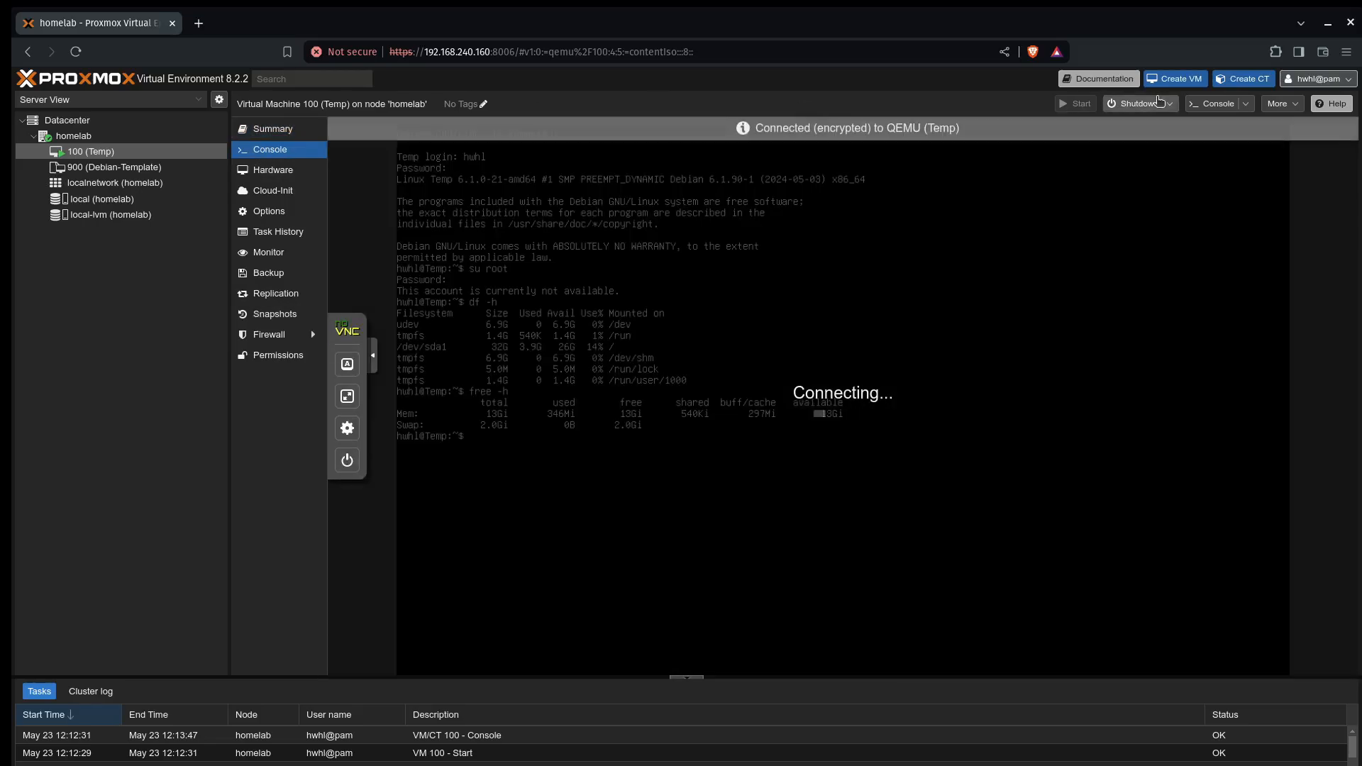
left_click(1170, 104)
left_click(1143, 126)
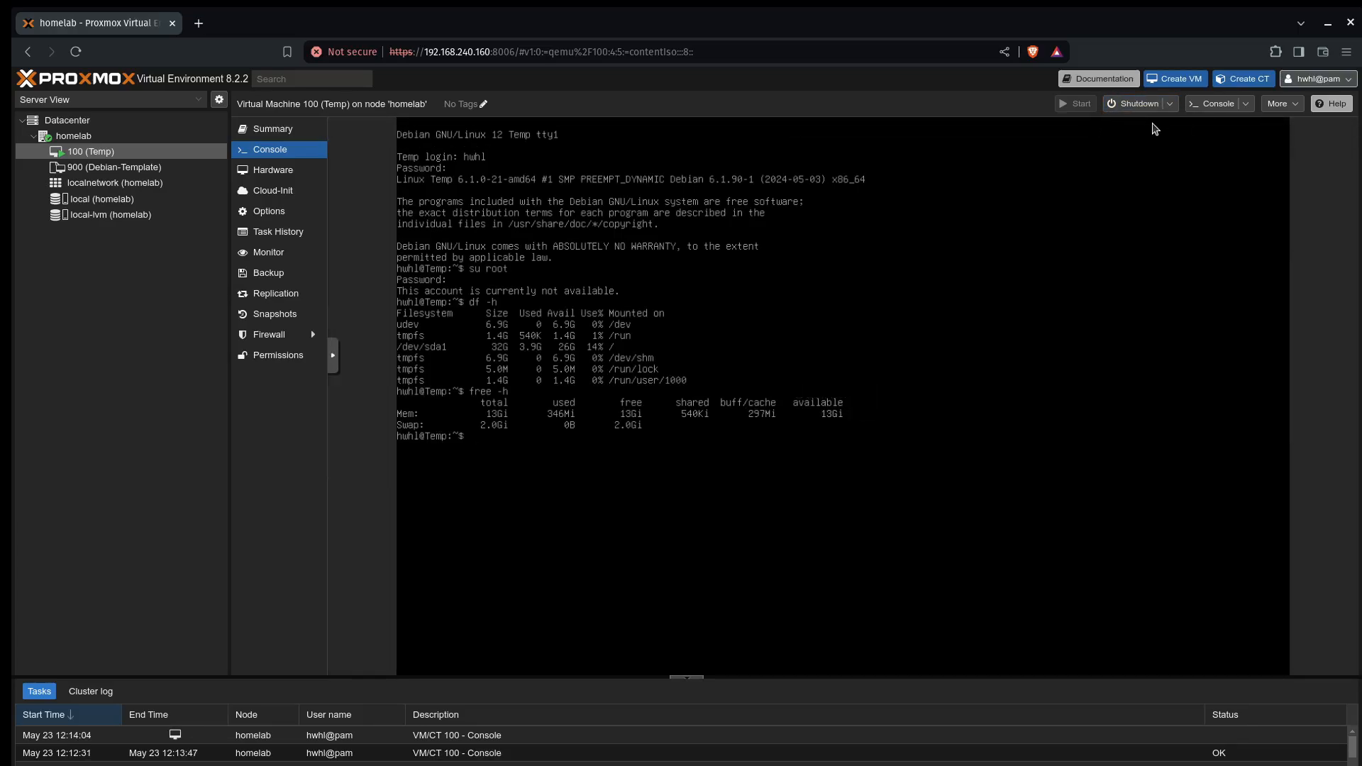
left_click(1134, 105)
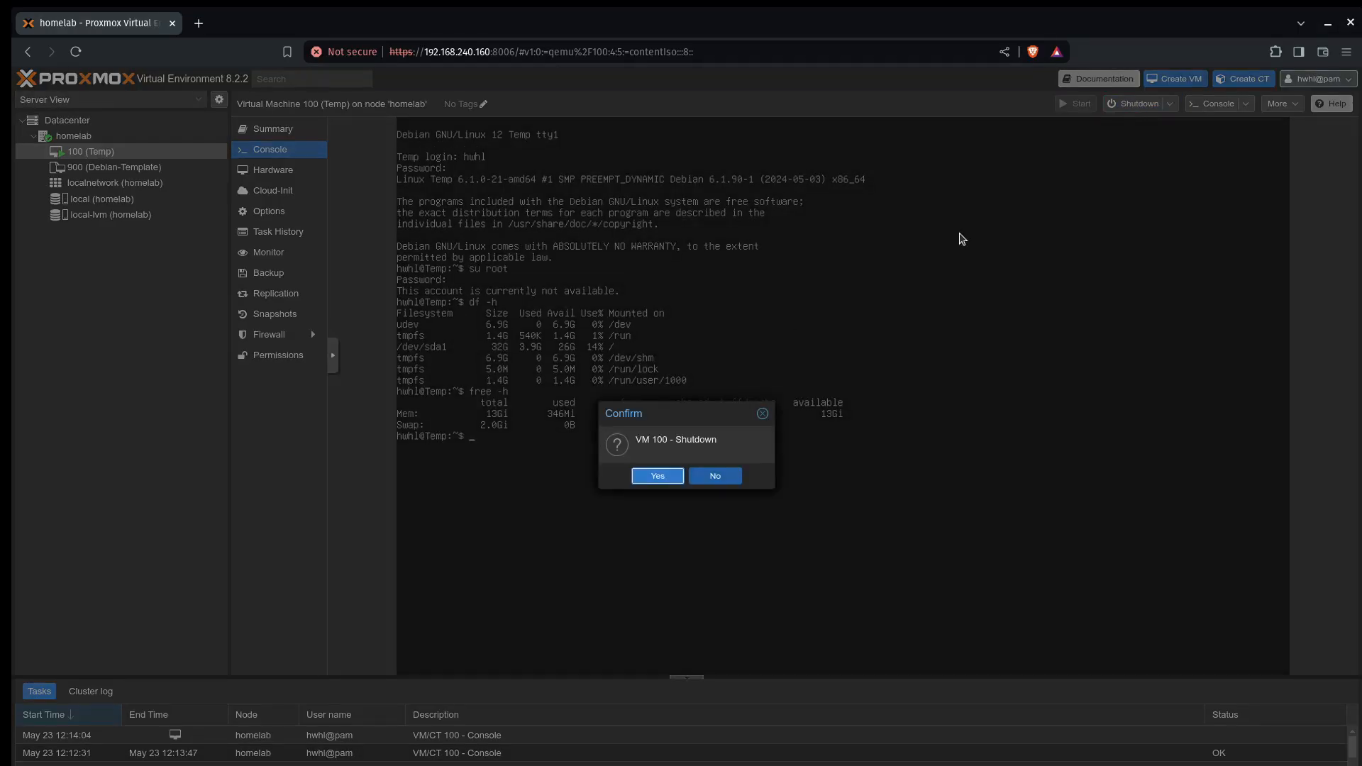
left_click(653, 481)
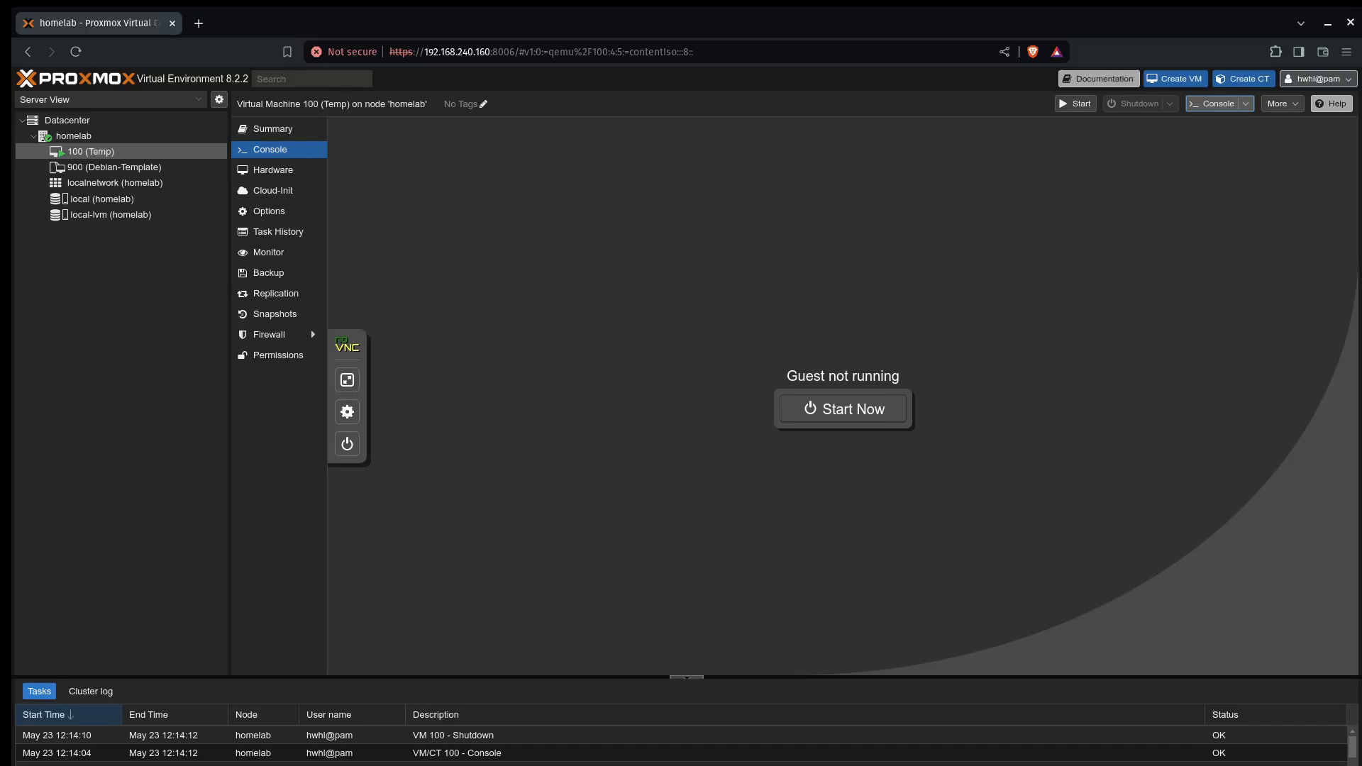
Enlarge VM 100's hard disk scsi0 by a size increment of 32 GiB in its hardware settings.
left_click(288, 174)
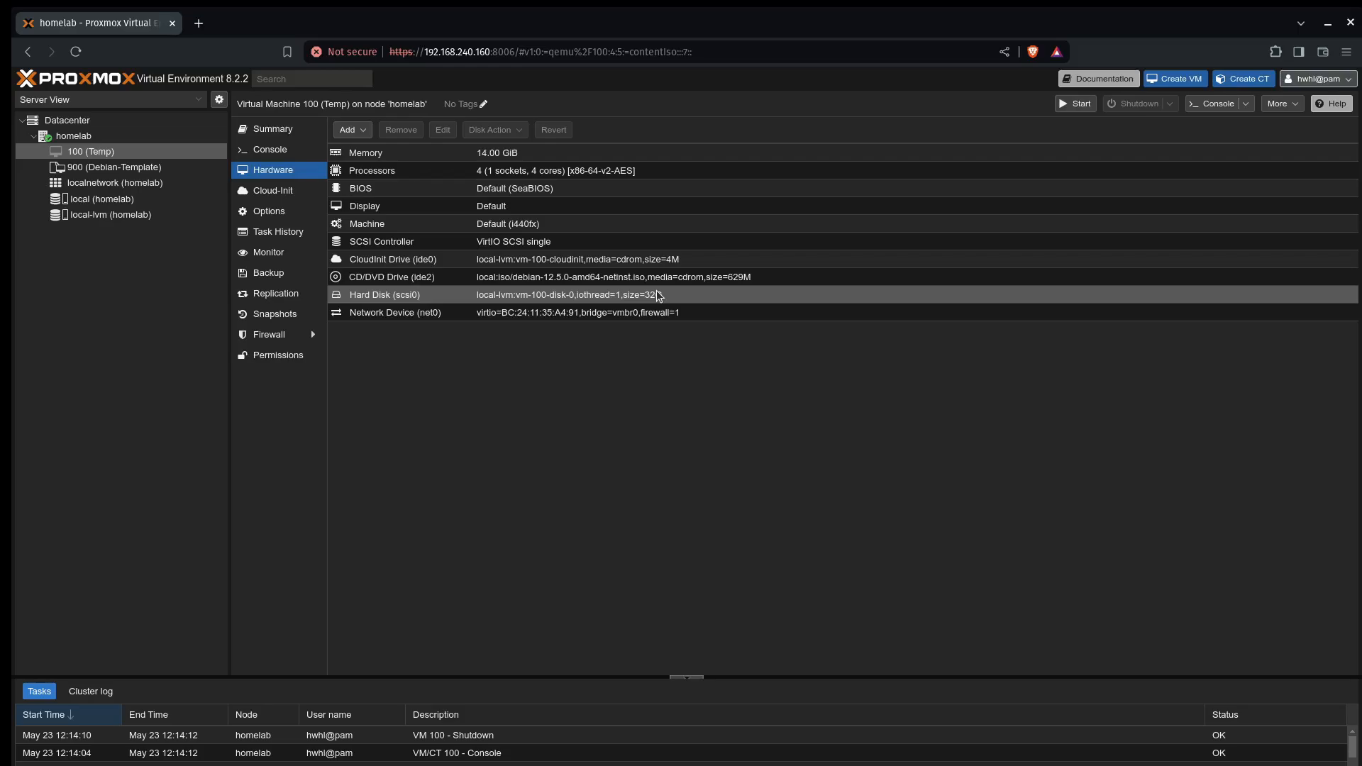
left_click(513, 300)
left_click(514, 131)
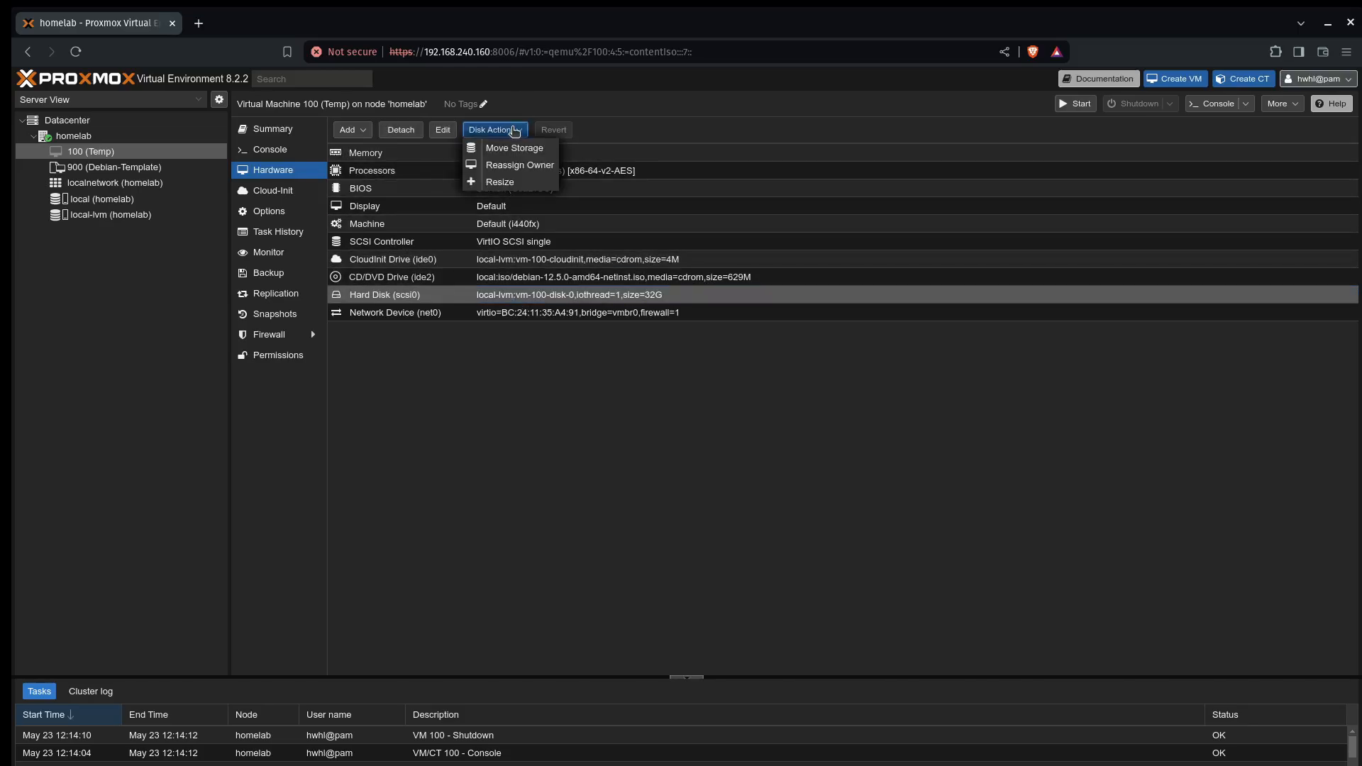
left_click(499, 183)
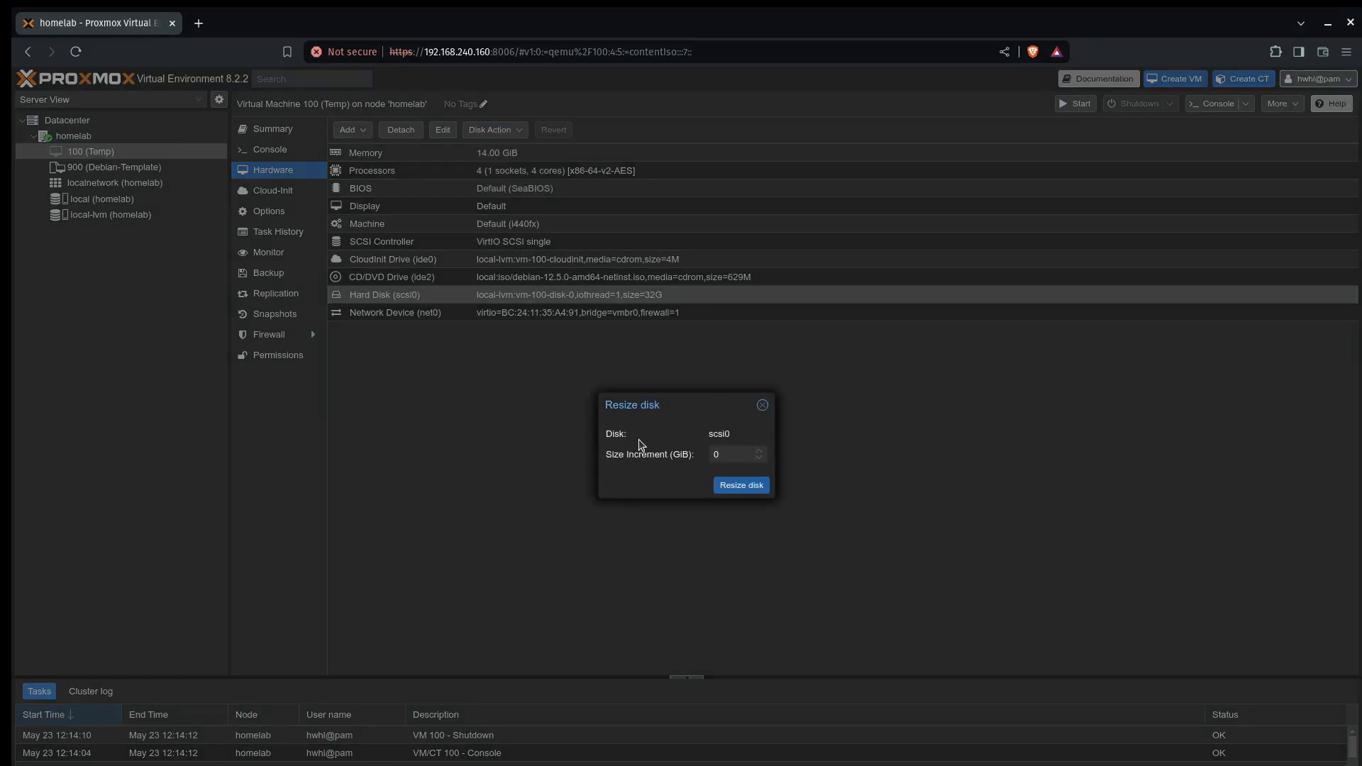
left_click(729, 455)
type("32")
left_click(760, 487)
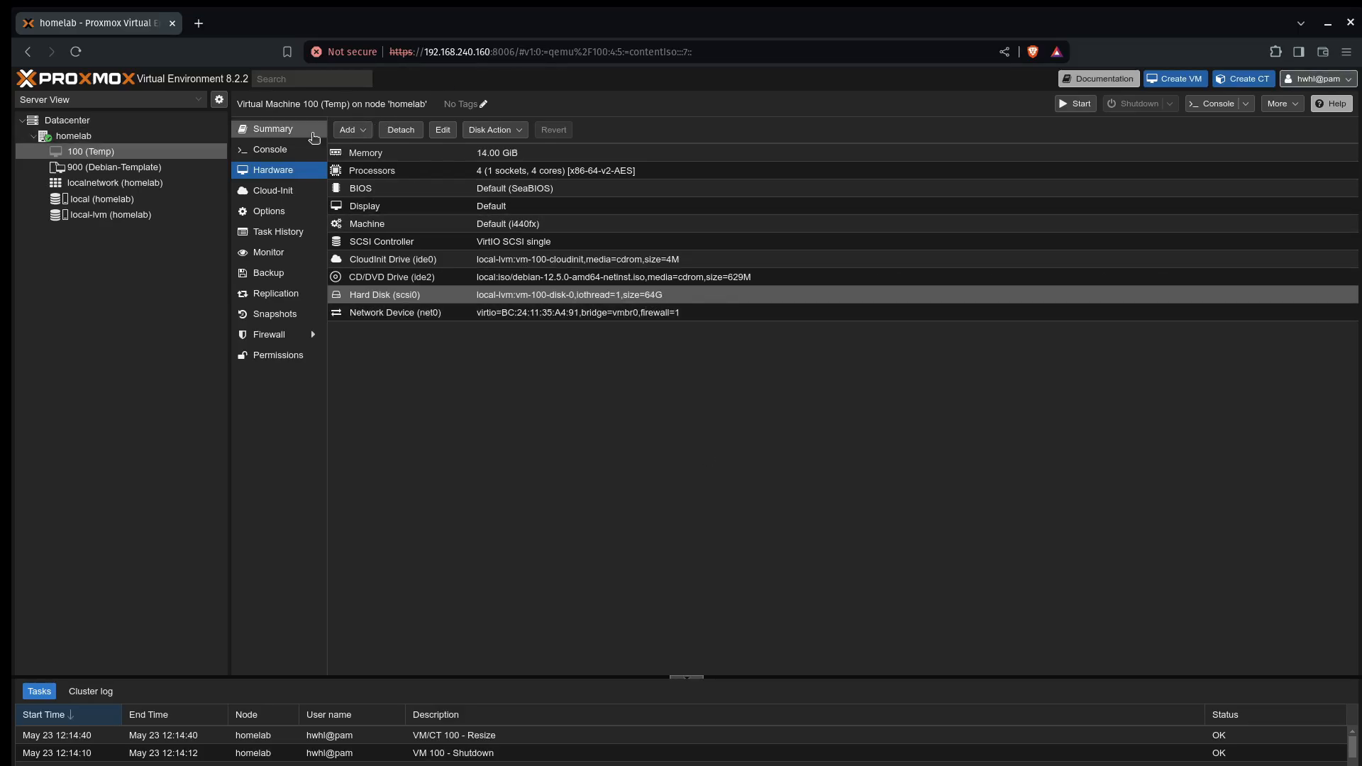
Start VM 100 from its console view and boot the Debian GNU/Linux entry in GRUB.
left_click(286, 152)
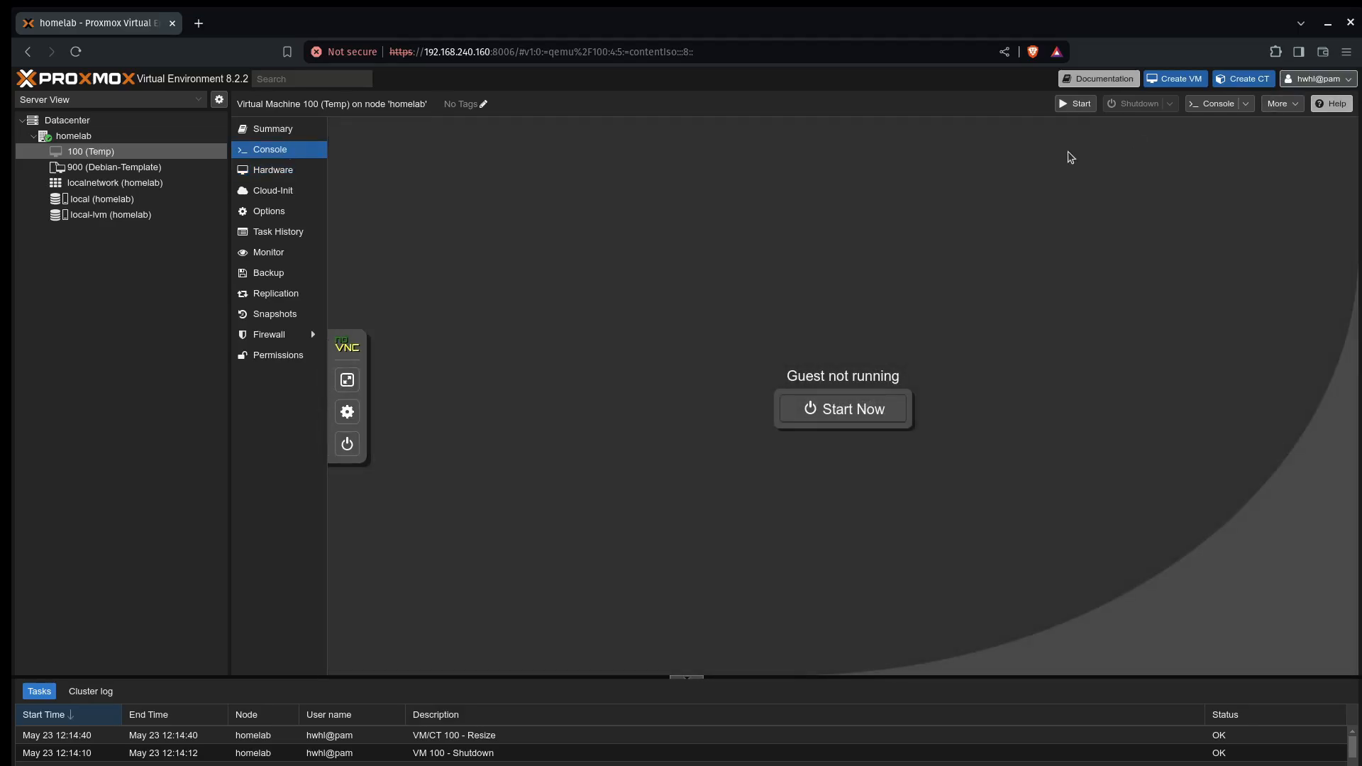
left_click(1080, 104)
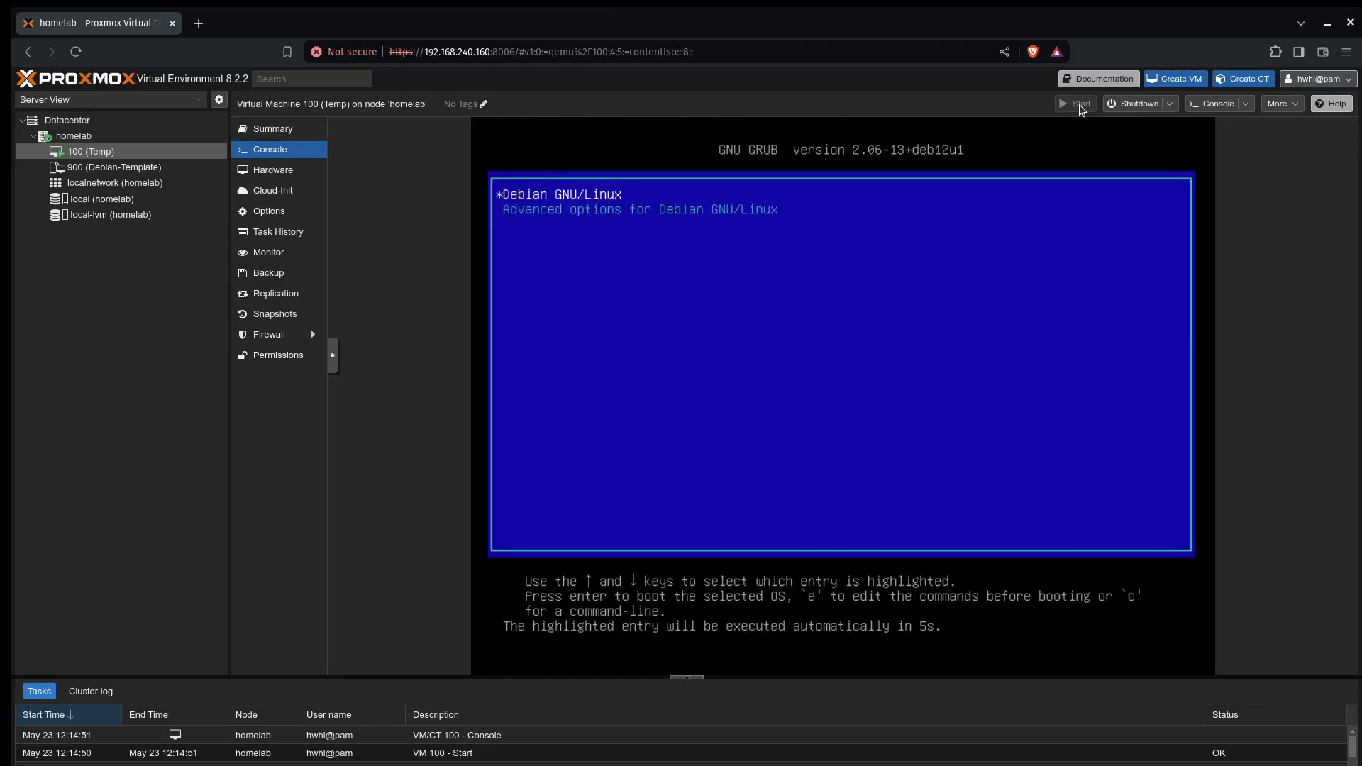
key("Return")
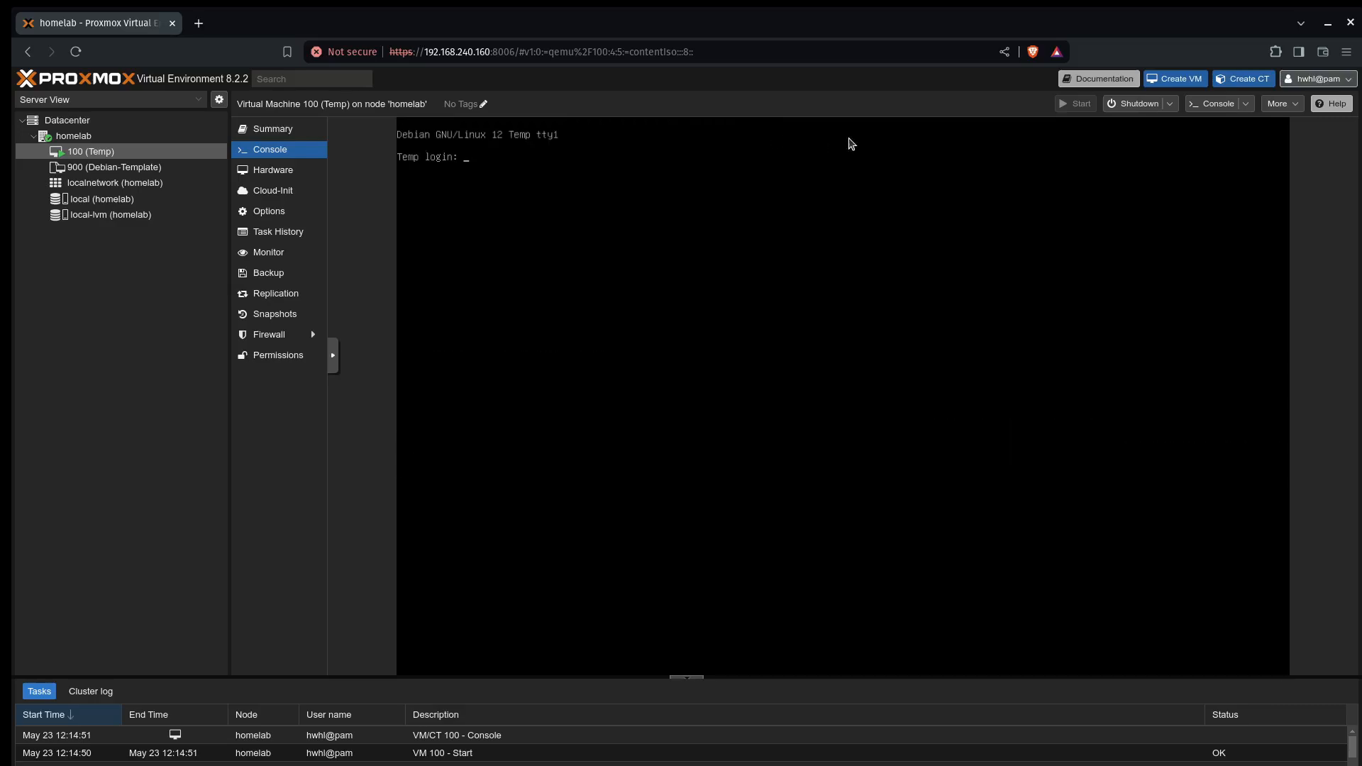
Log in at the Temp console with the regular user's login name and account password.
type("hwhl")
key("Return")
key("Return")
Check the VM's file system sizes and disk usage with df -h.
type("d")
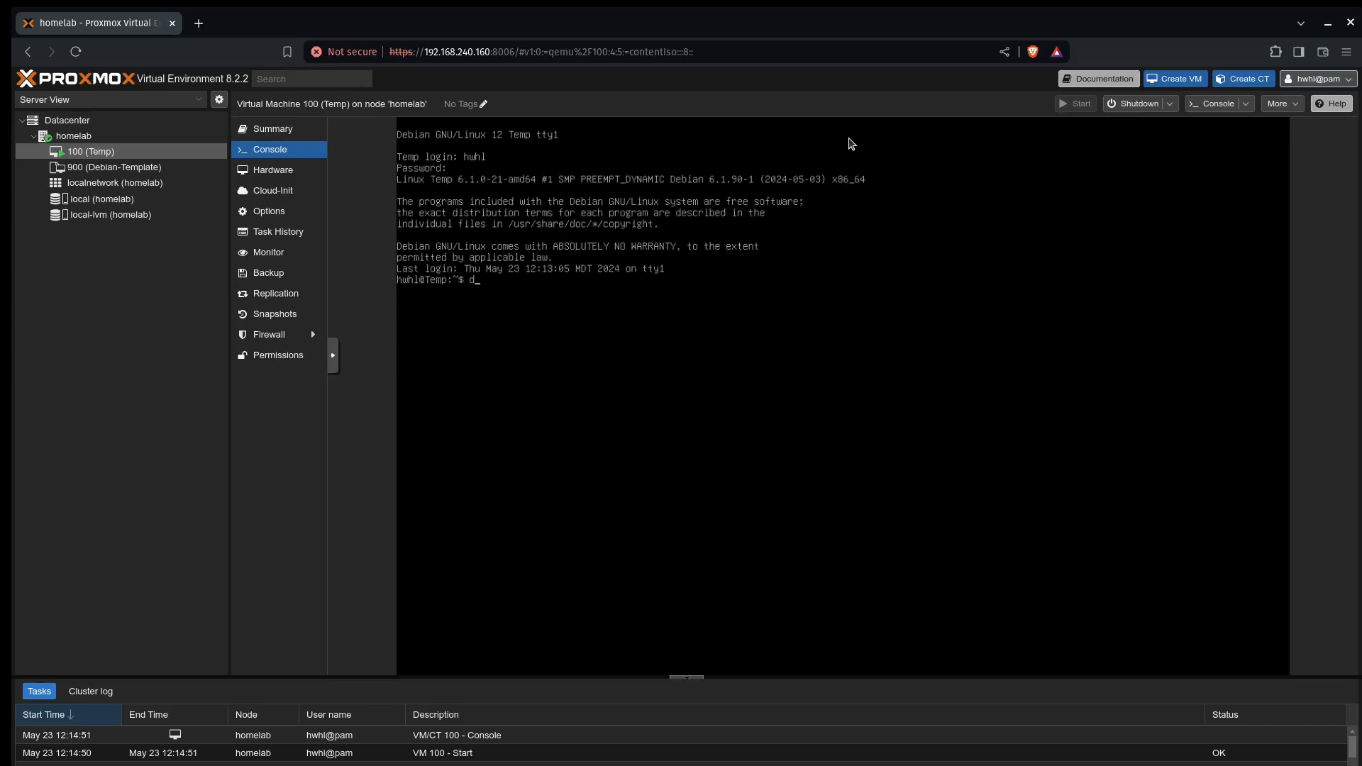
type("f -h")
key("Return")
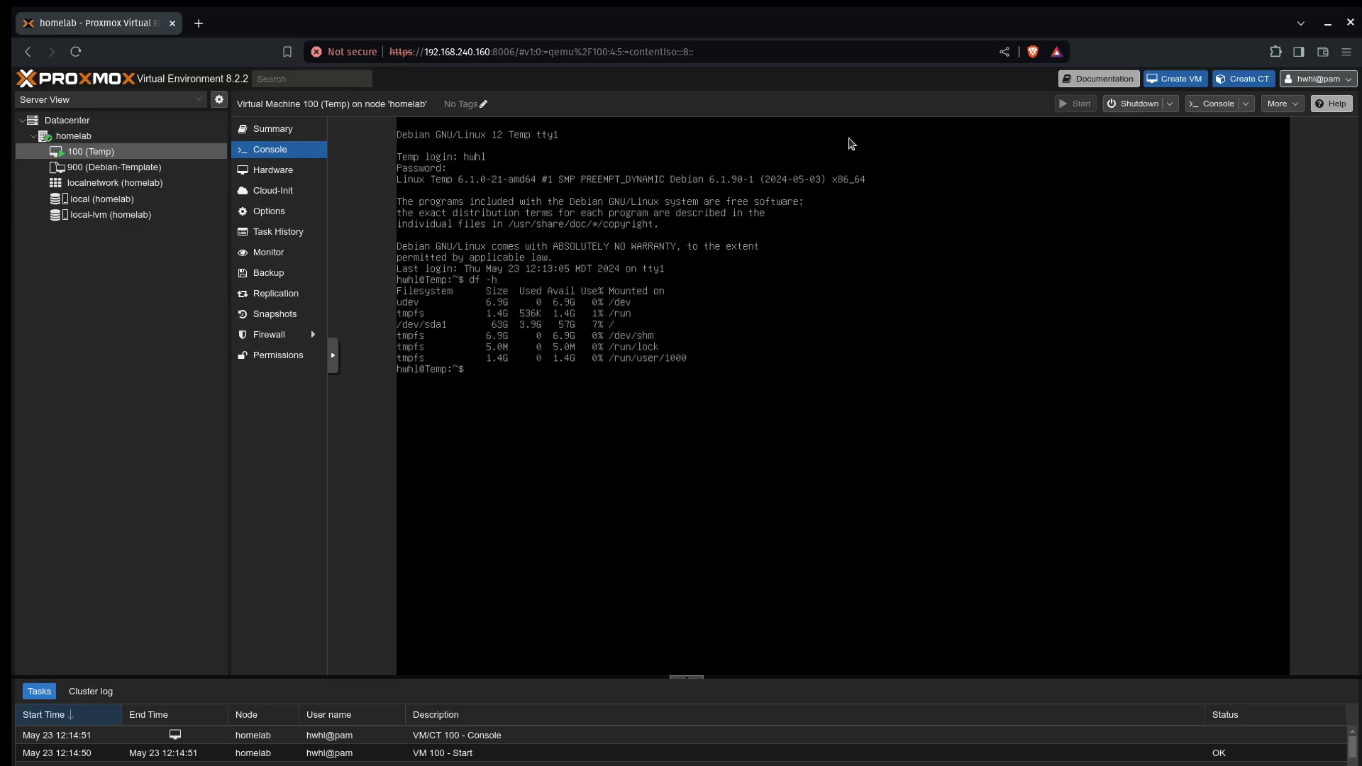